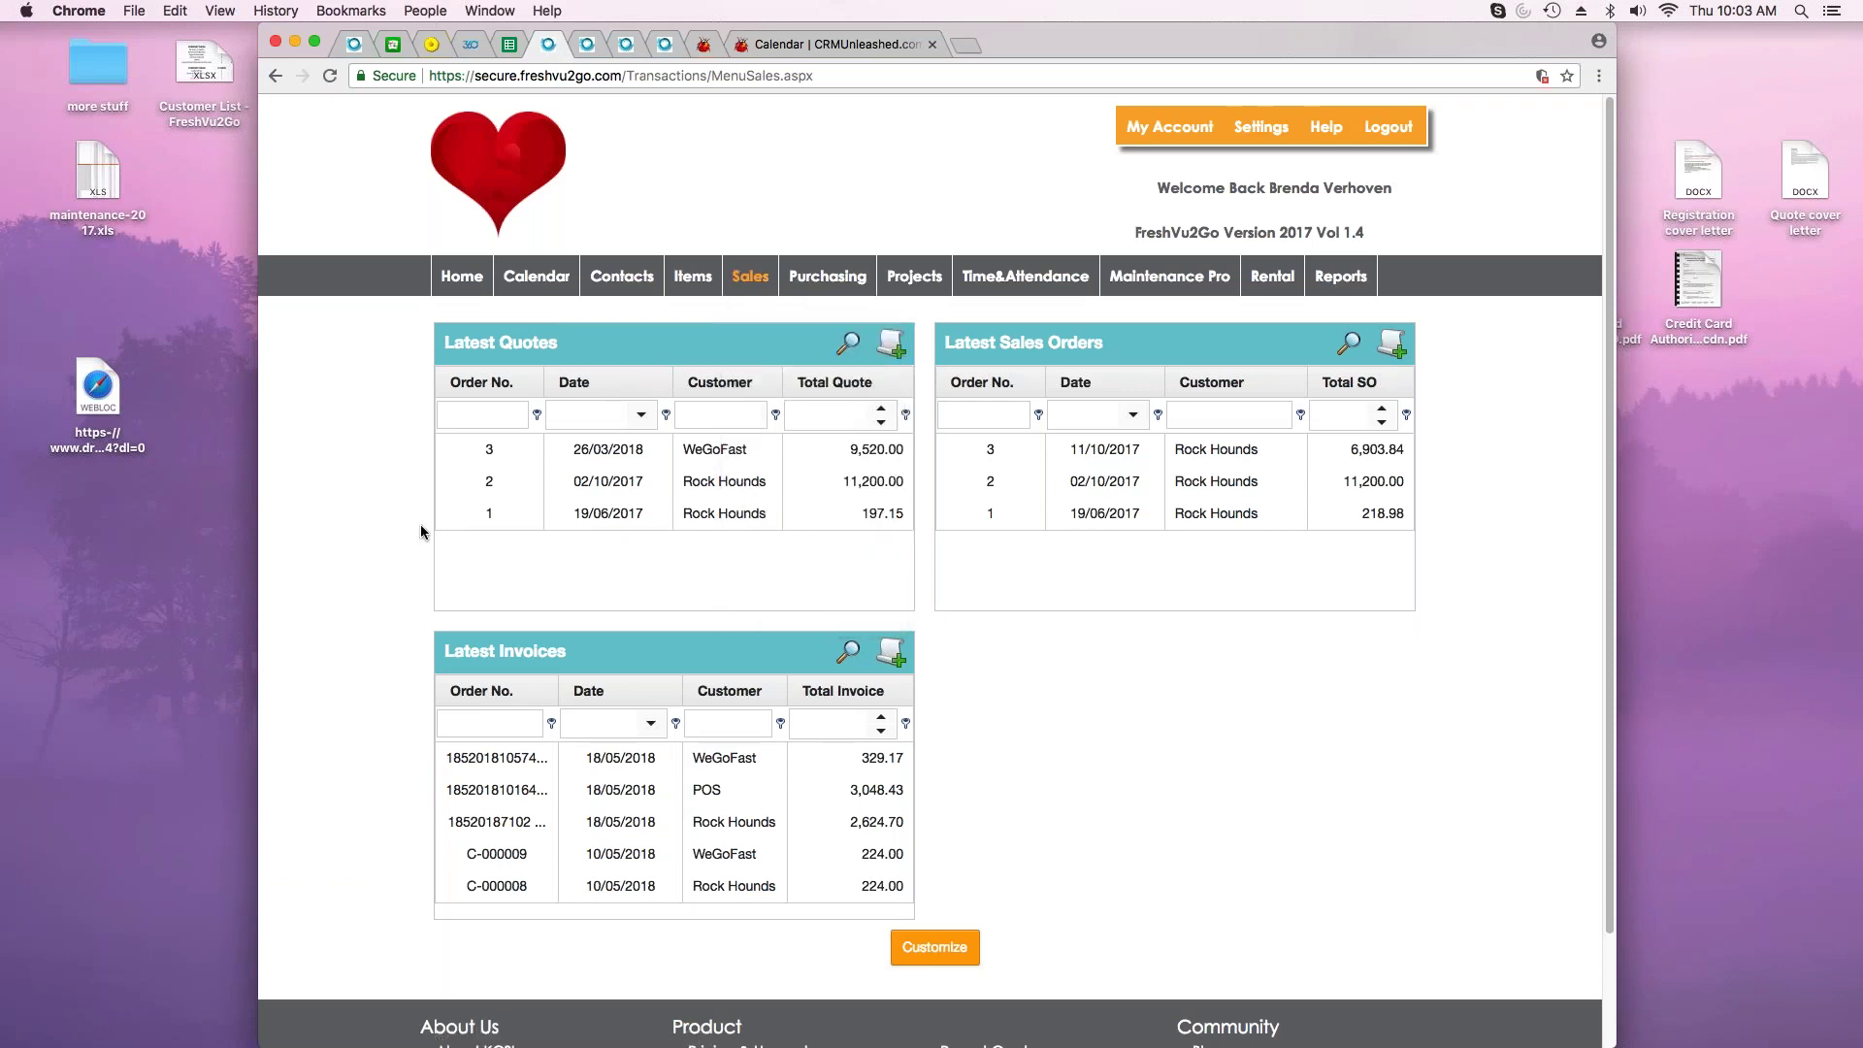
- Create a new quote from the quotes list with Healthy Cycling as the customer
{"action": "left_click", "coordinate": [861, 347]}
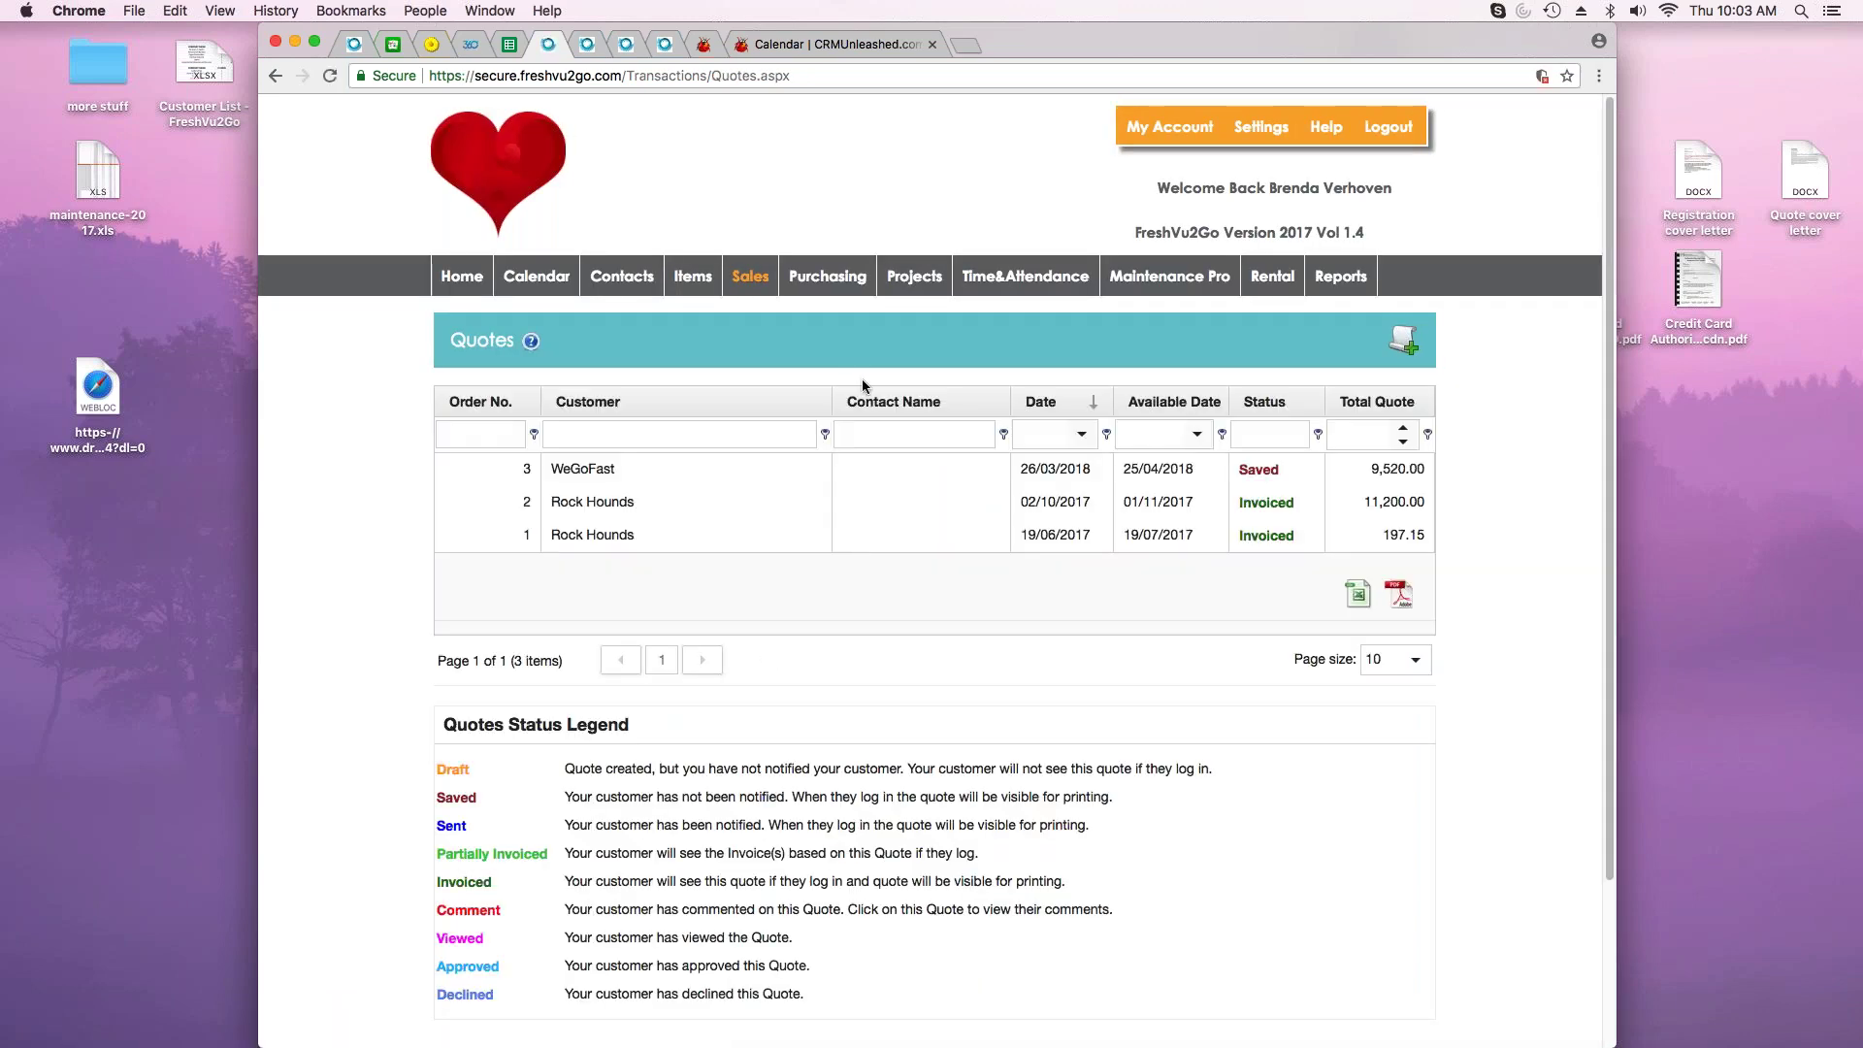
{"action": "left_click", "coordinate": [1412, 351]}
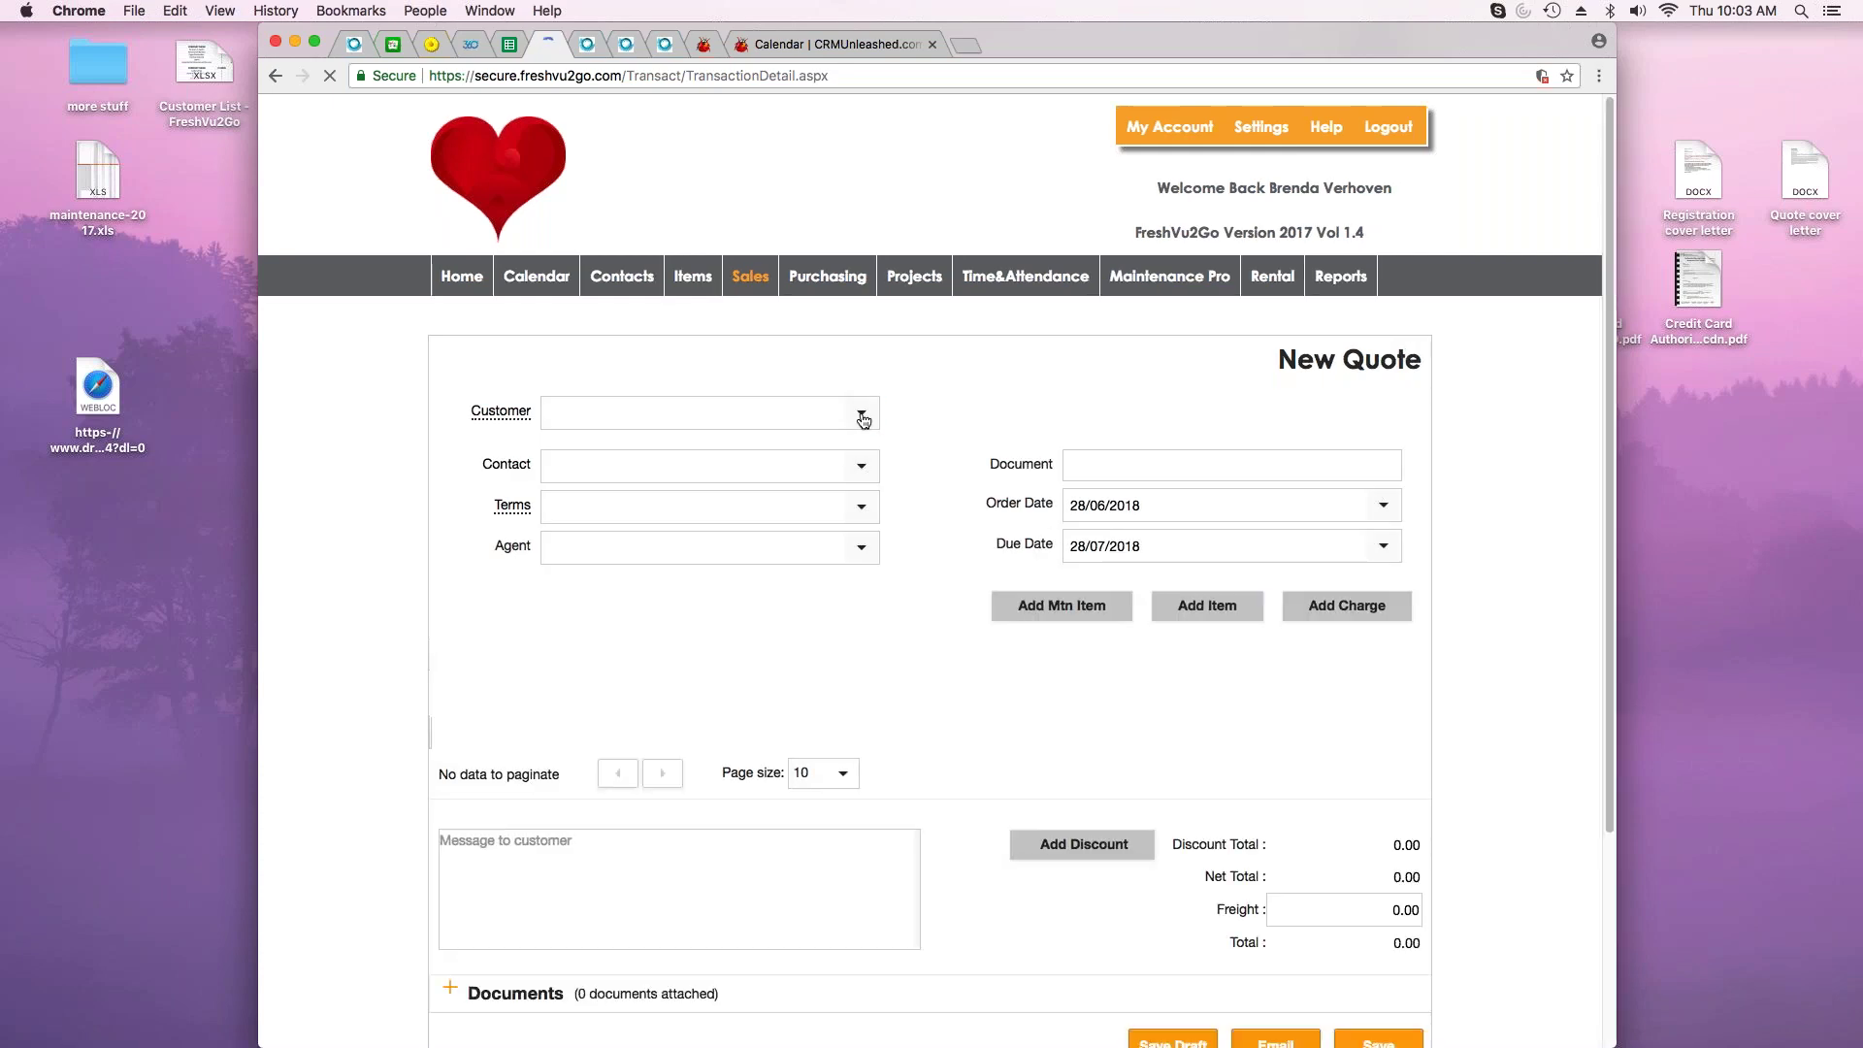
{"action": "left_click", "coordinate": [862, 416]}
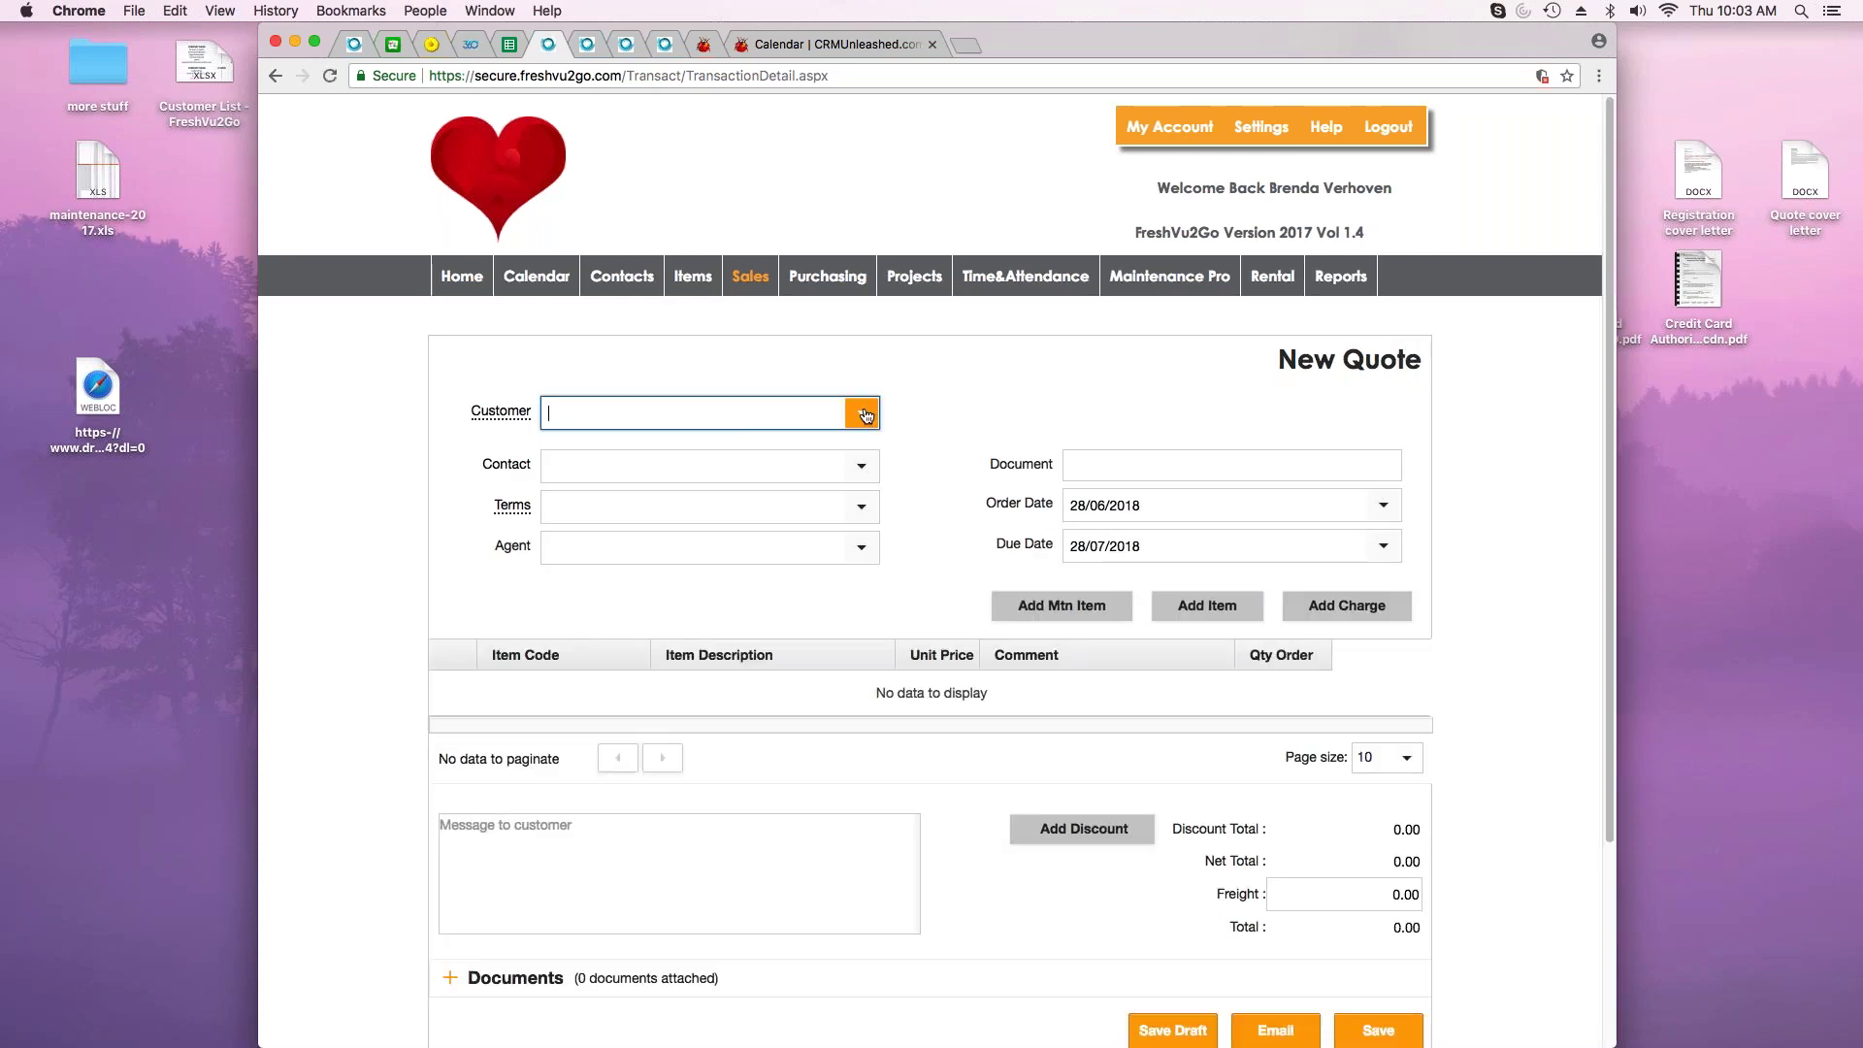
{"action": "left_click", "coordinate": [621, 447]}
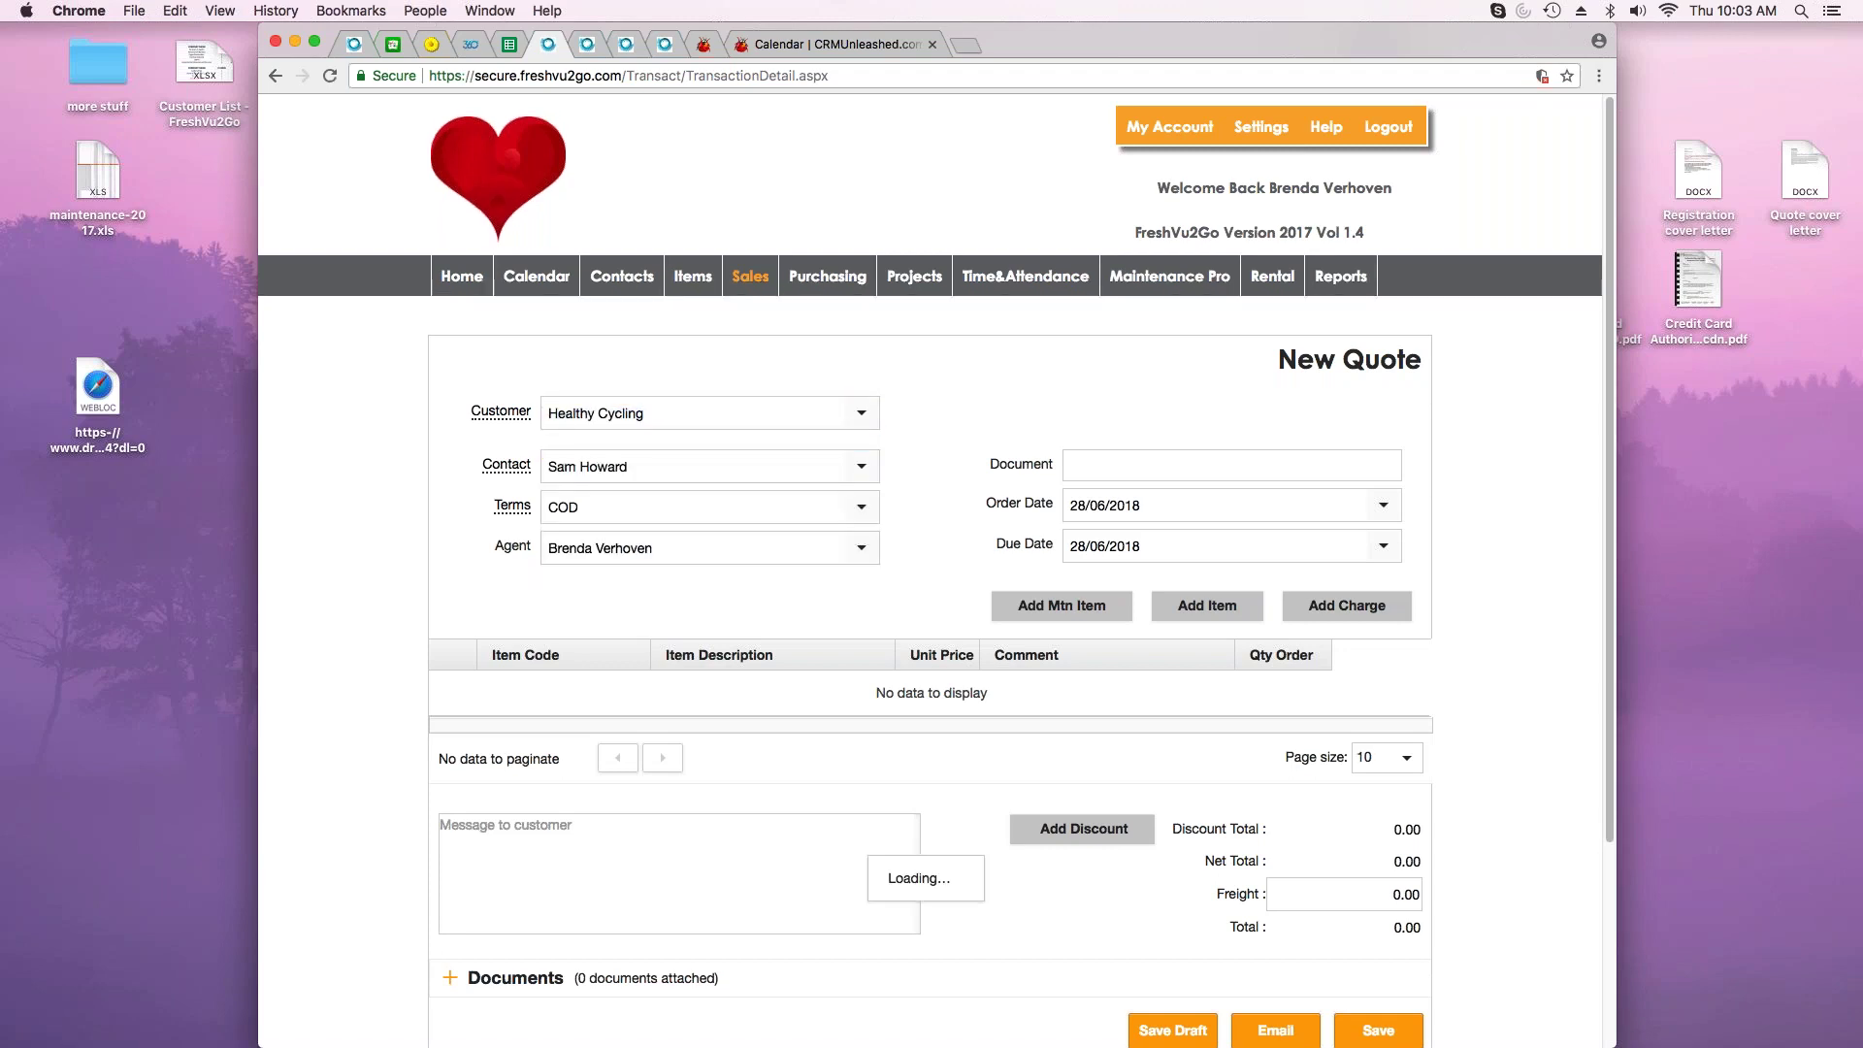
- Filter the item categories by "rac" and add the Parlee Chebacco from location 001-Main to the quote
{"action": "left_click", "coordinate": [1219, 609]}
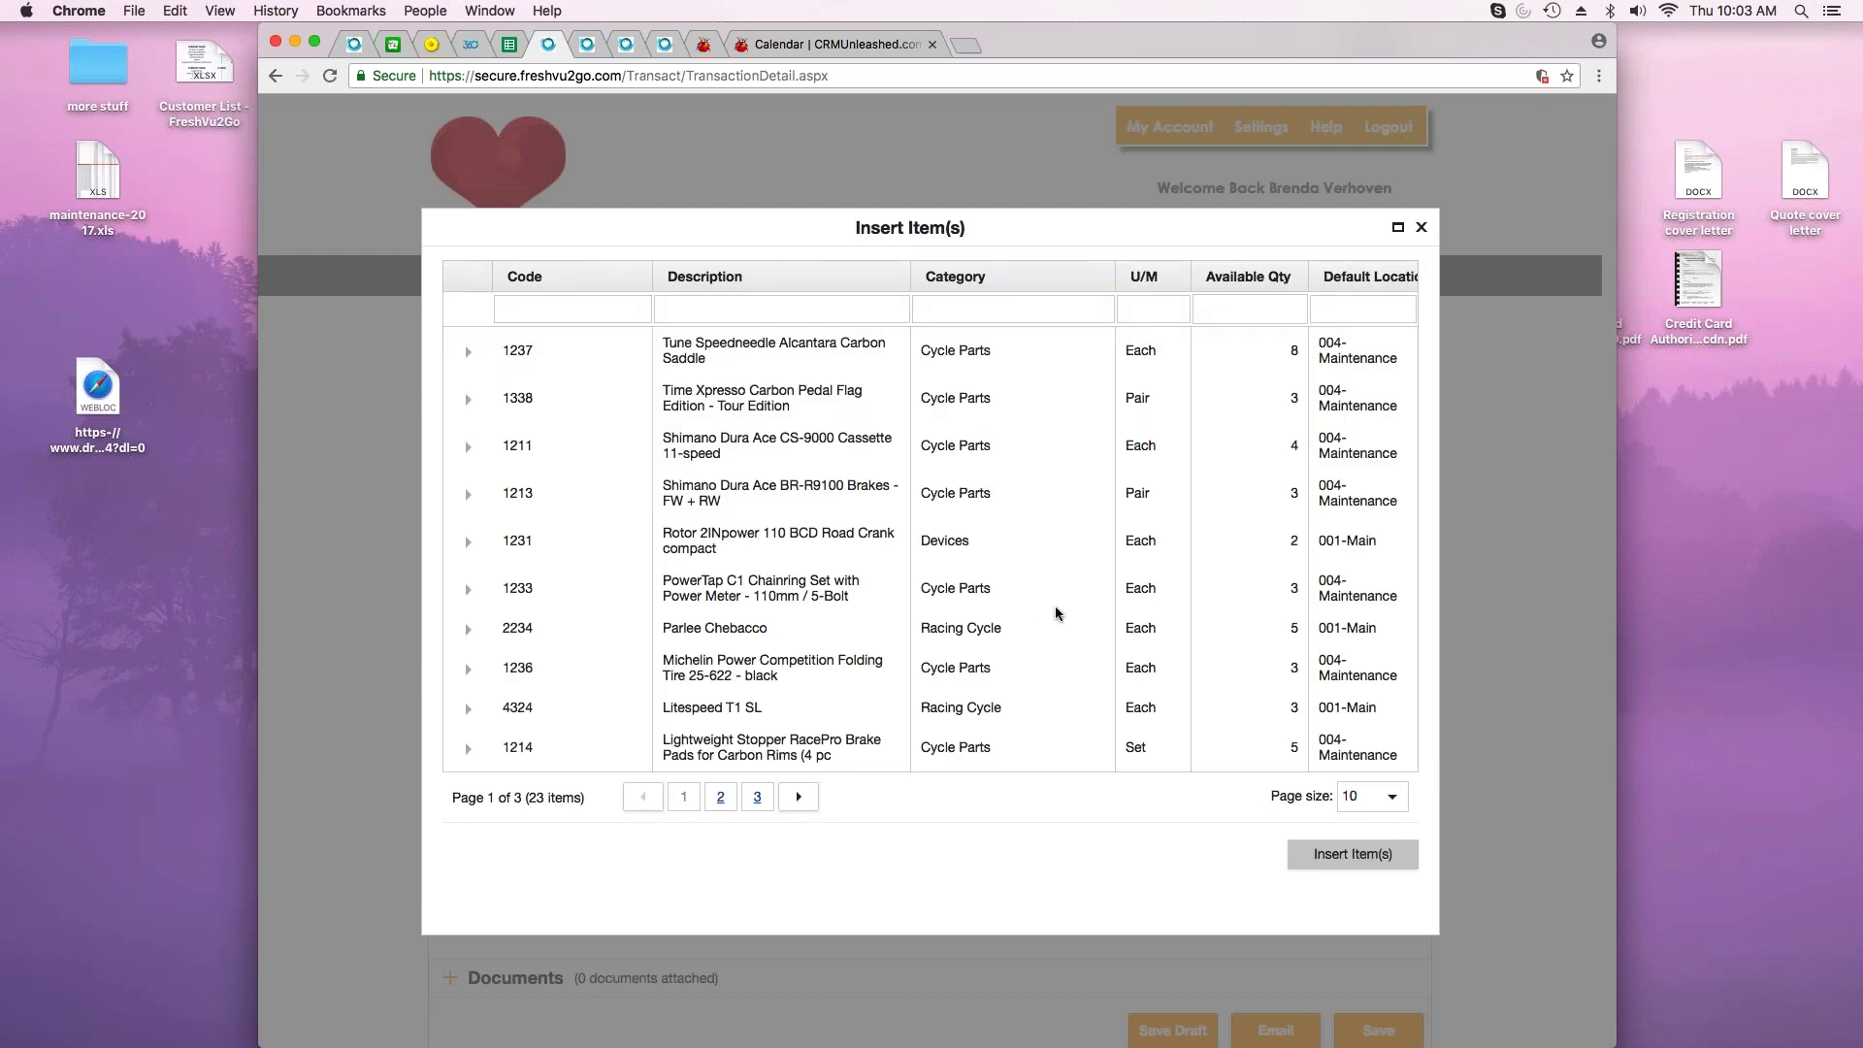
{"action": "left_click", "coordinate": [985, 309]}
{"action": "type", "text": "rac"}
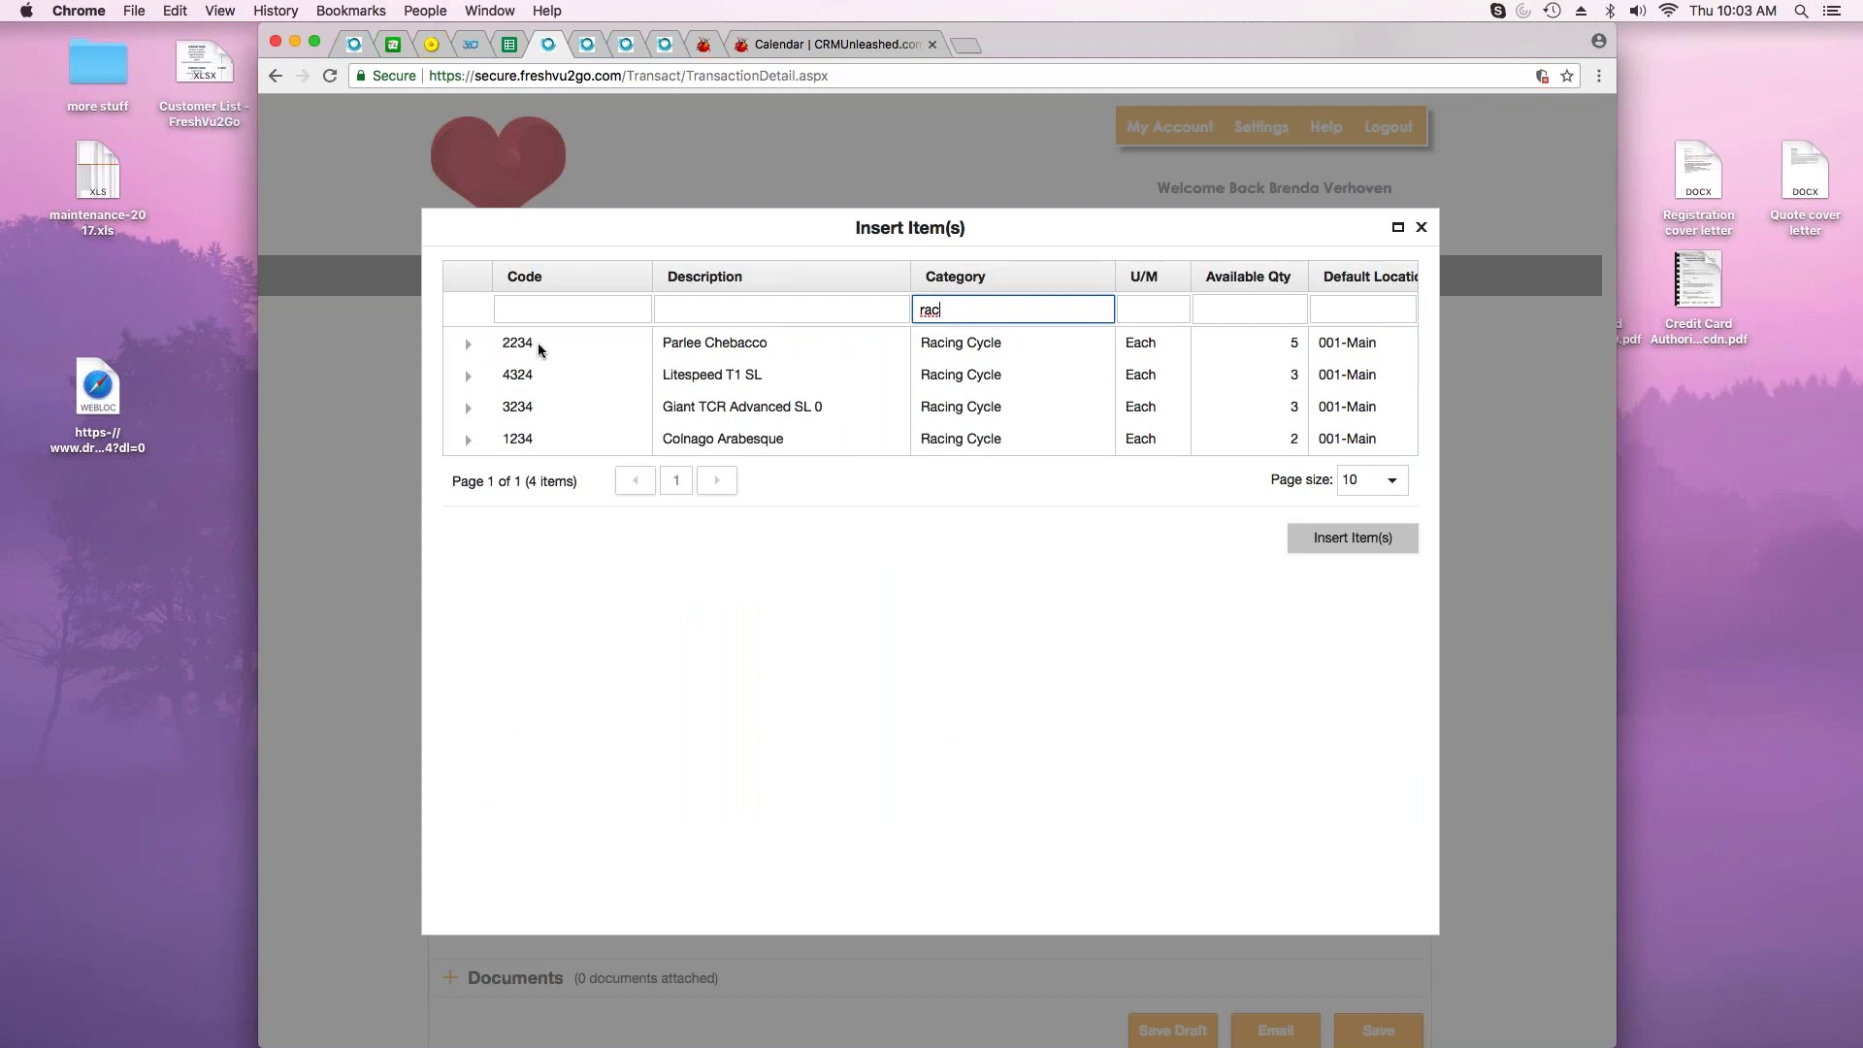
{"action": "left_click", "coordinate": [468, 346]}
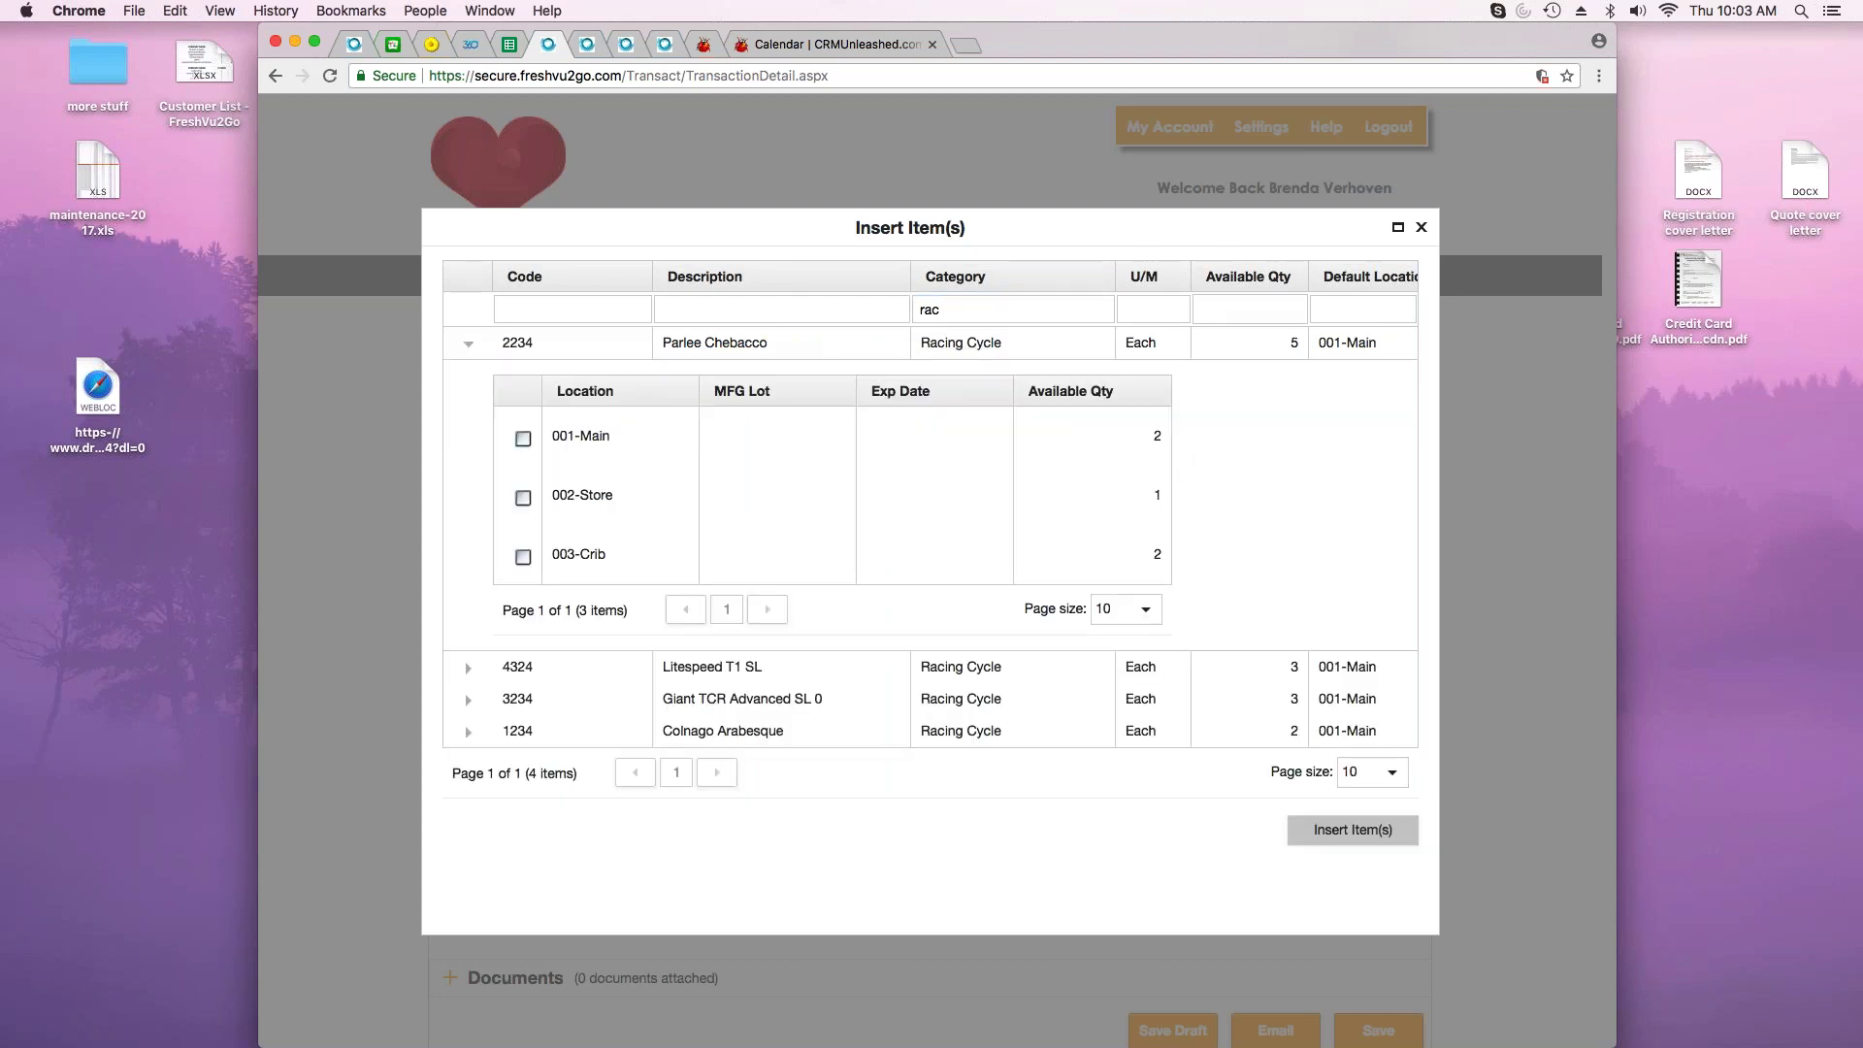
{"action": "left_click", "coordinate": [522, 440]}
{"action": "left_click", "coordinate": [1353, 830]}
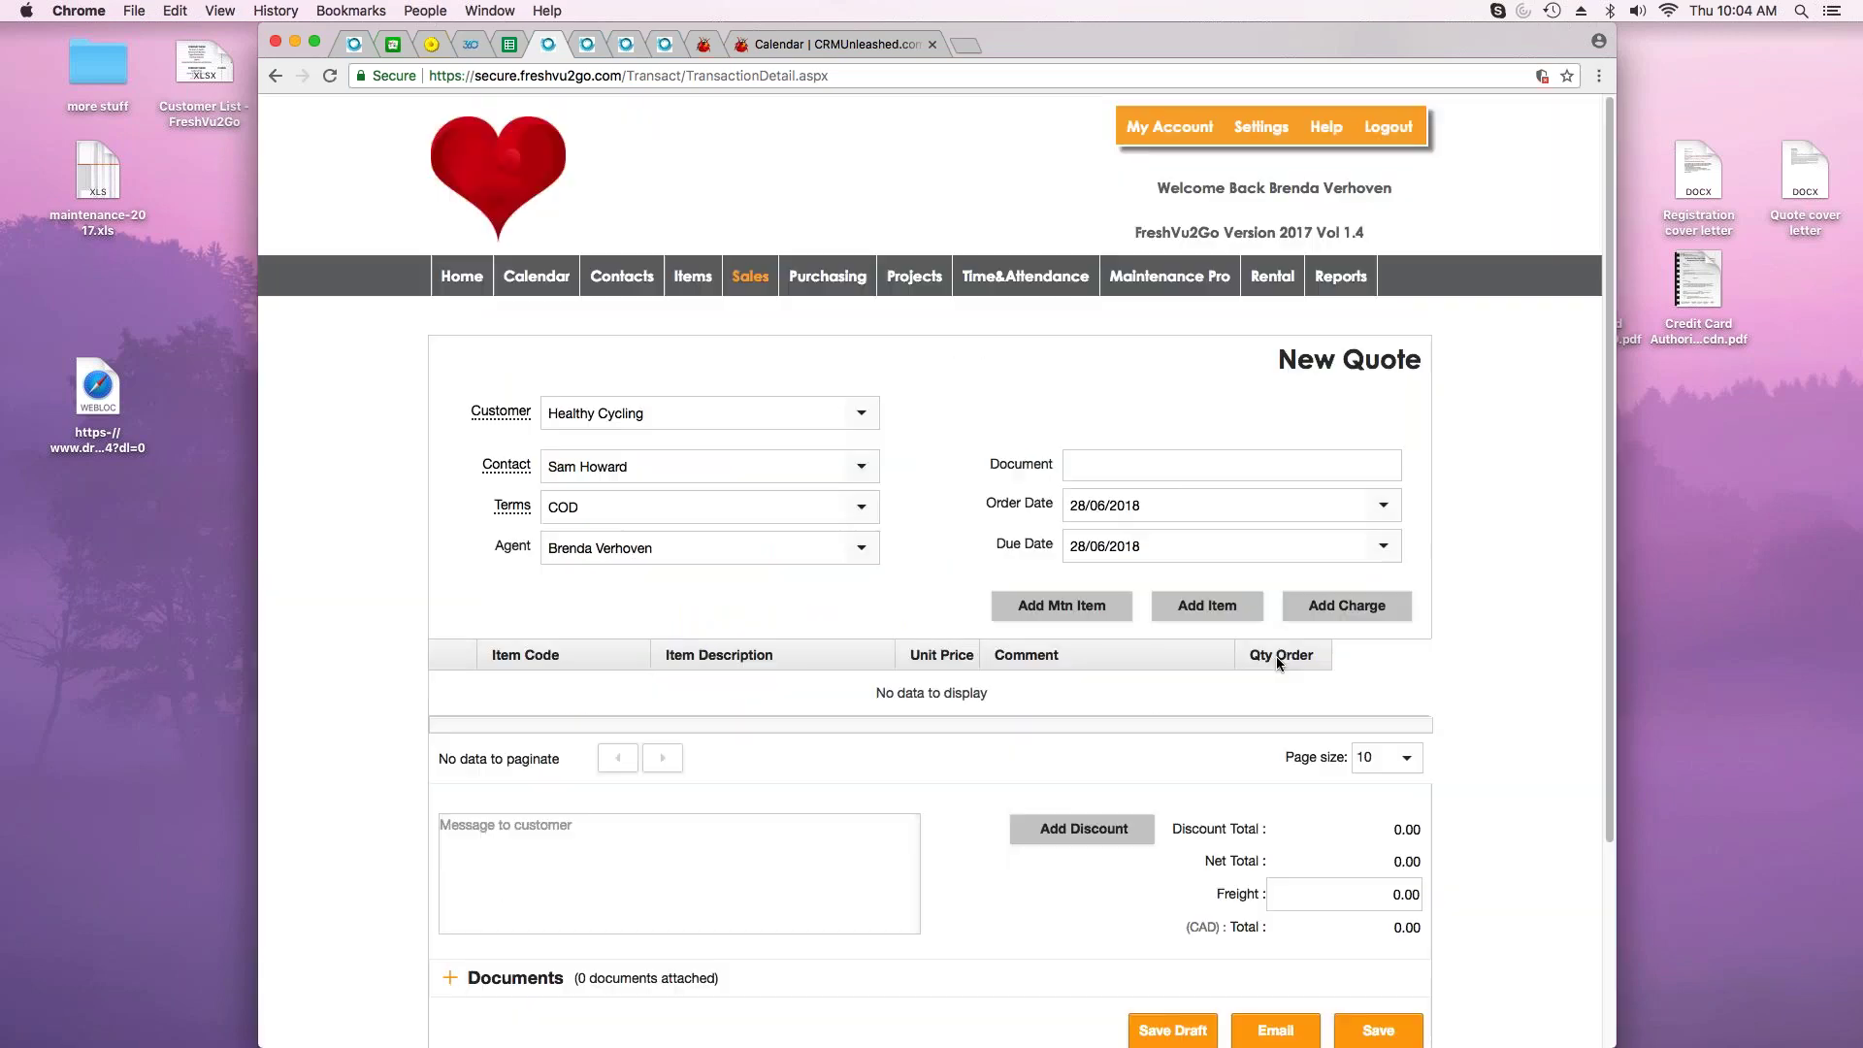
- Filter the item categories by "acc" and add the Cycling Helmet from location 001-Main to the quote
{"action": "left_click", "coordinate": [1239, 615]}
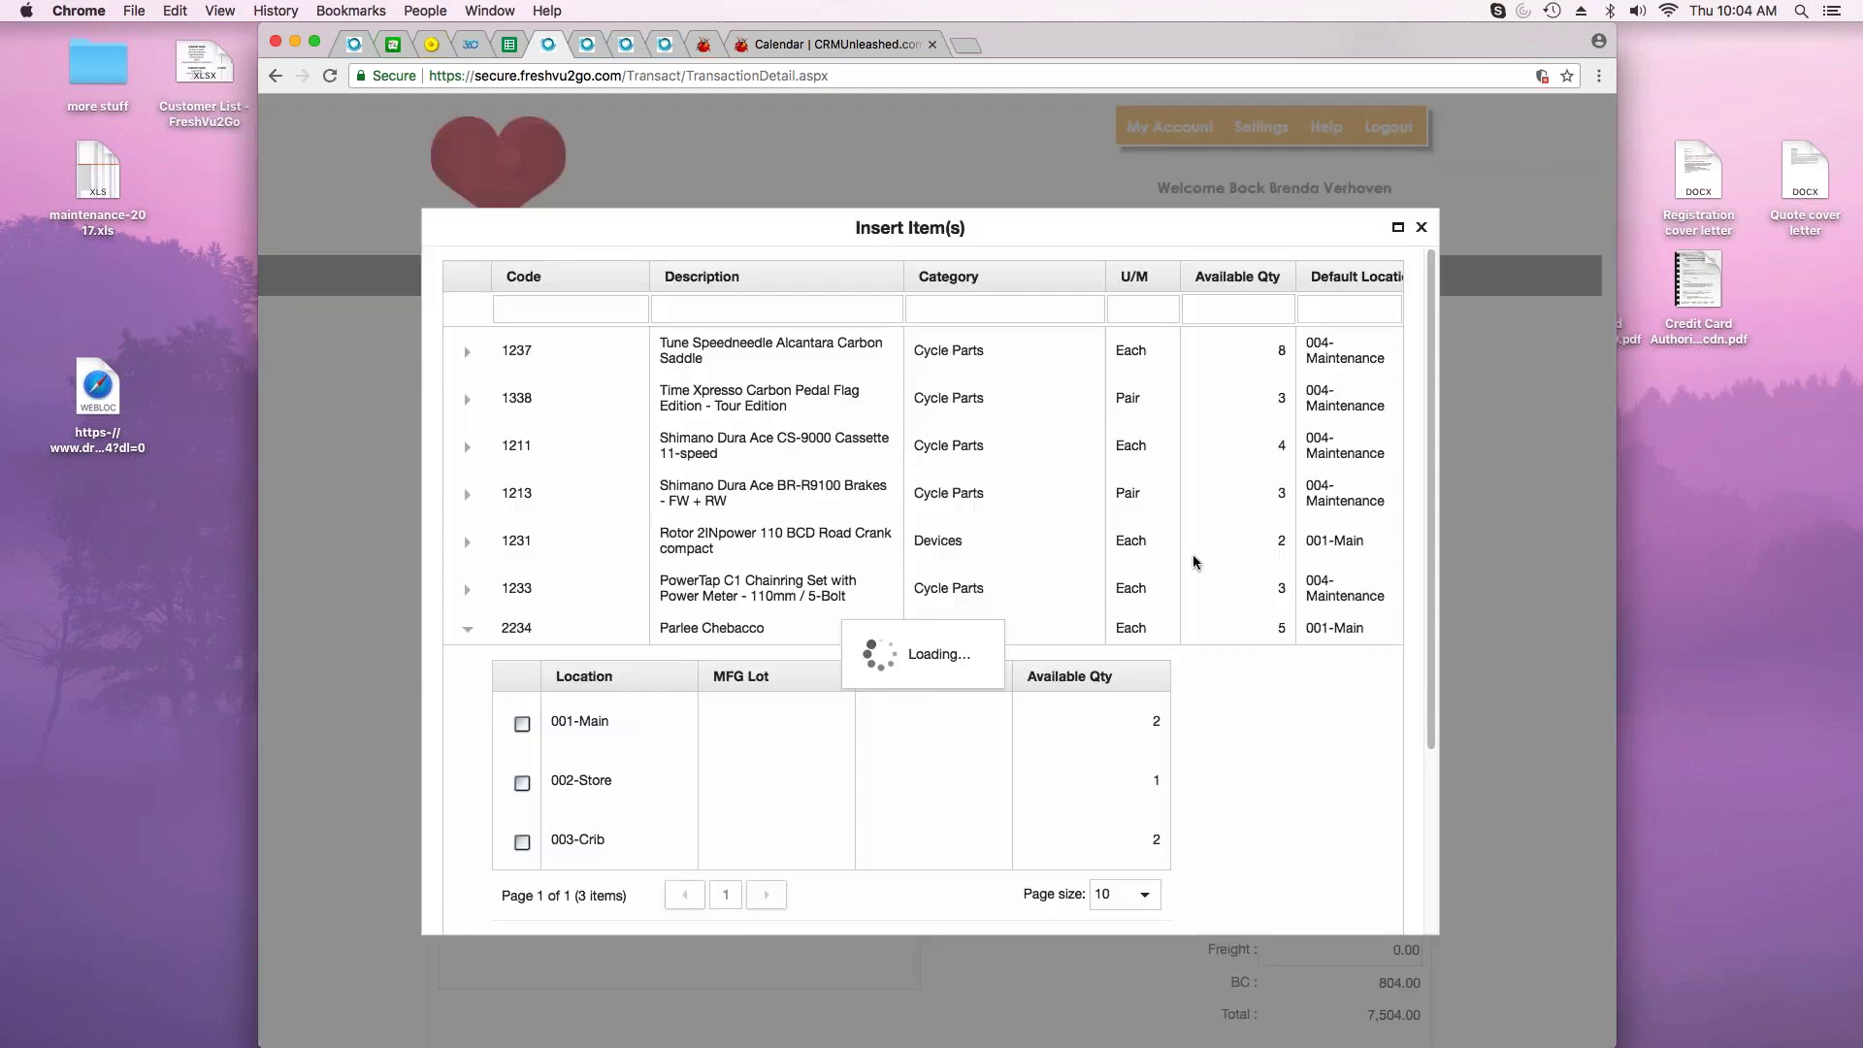
{"action": "left_click", "coordinate": [984, 310]}
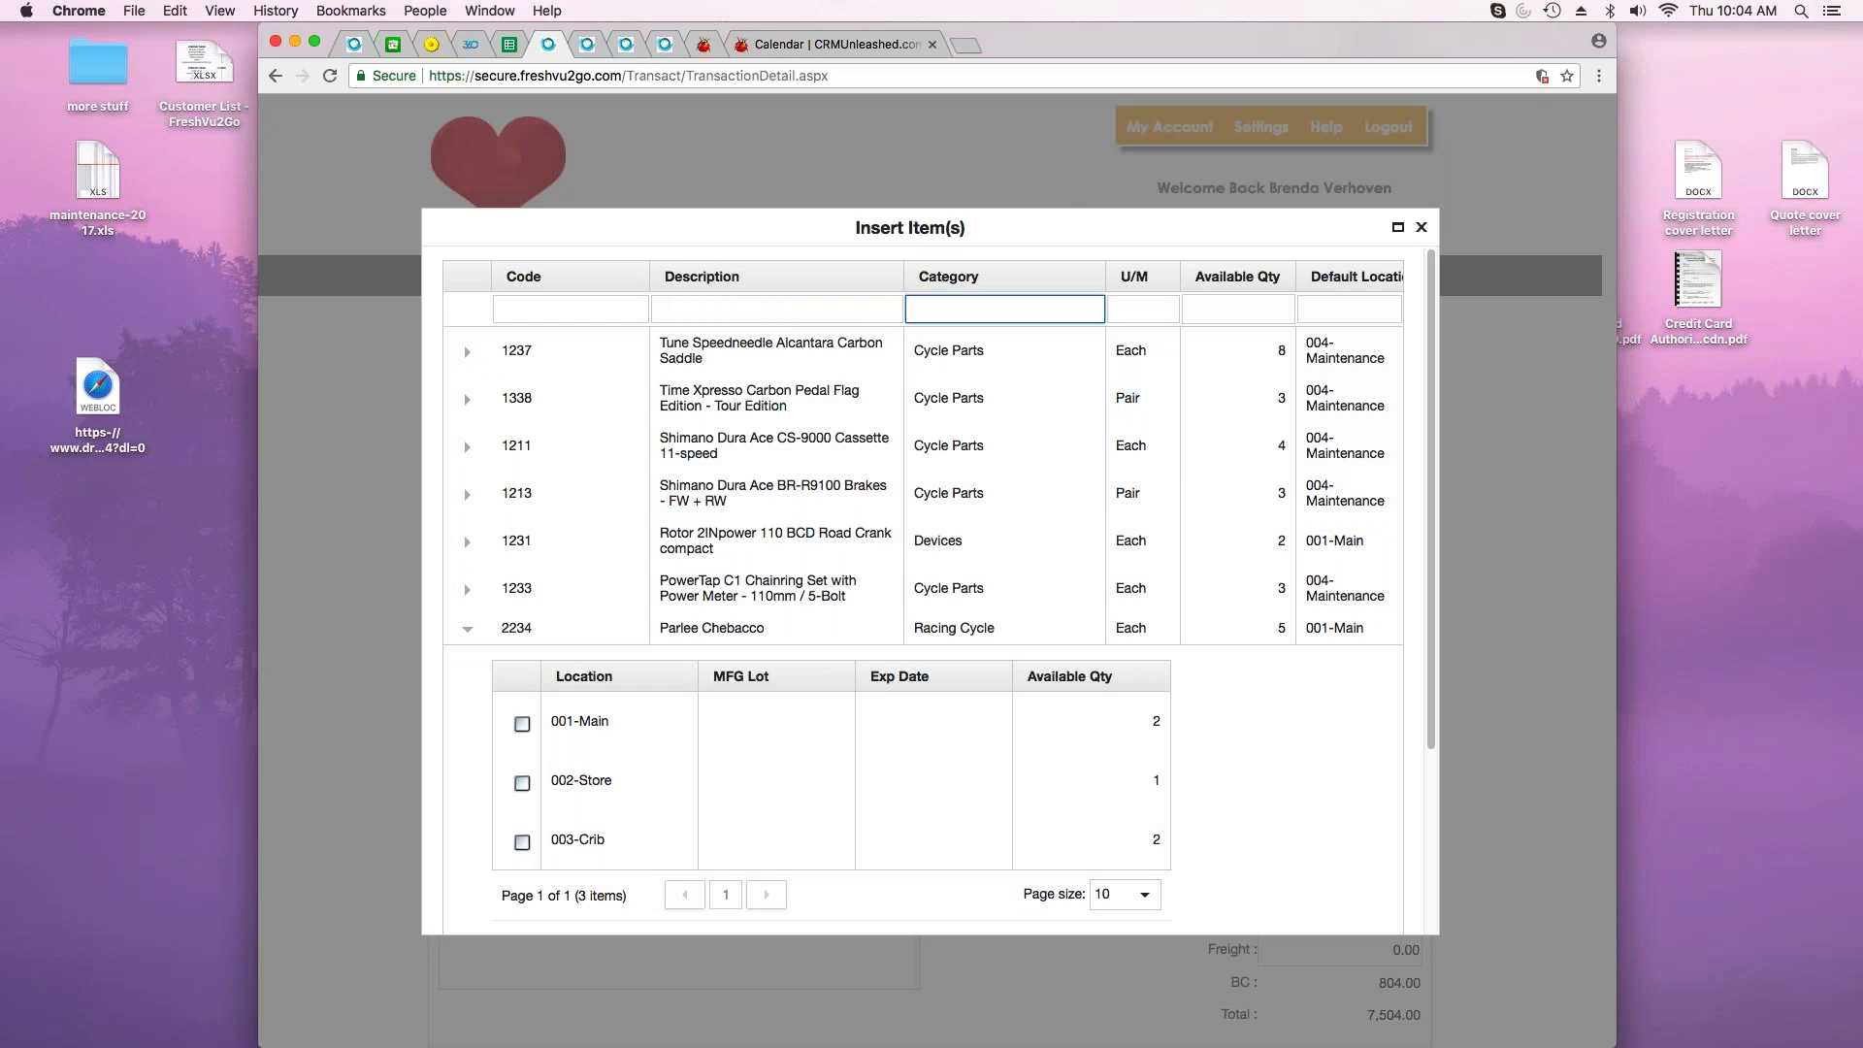
{"action": "type", "text": "acc"}
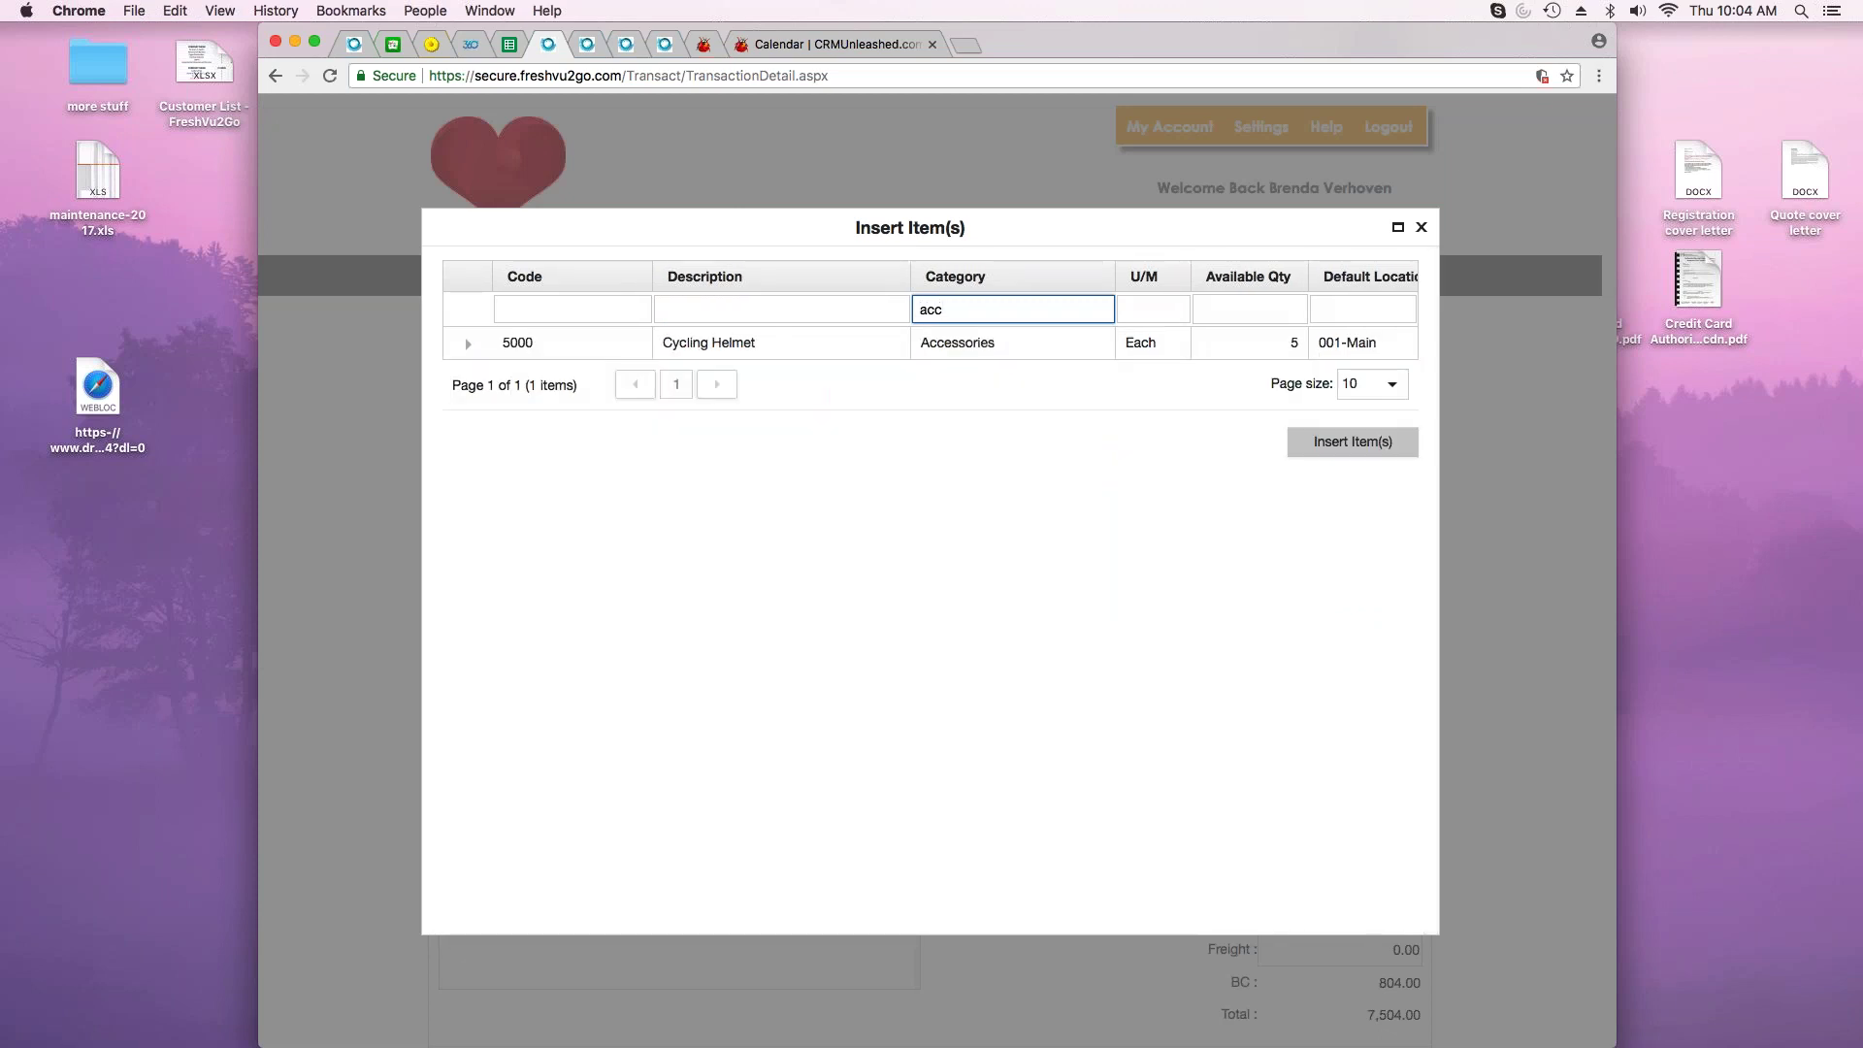
{"action": "left_click", "coordinate": [468, 344]}
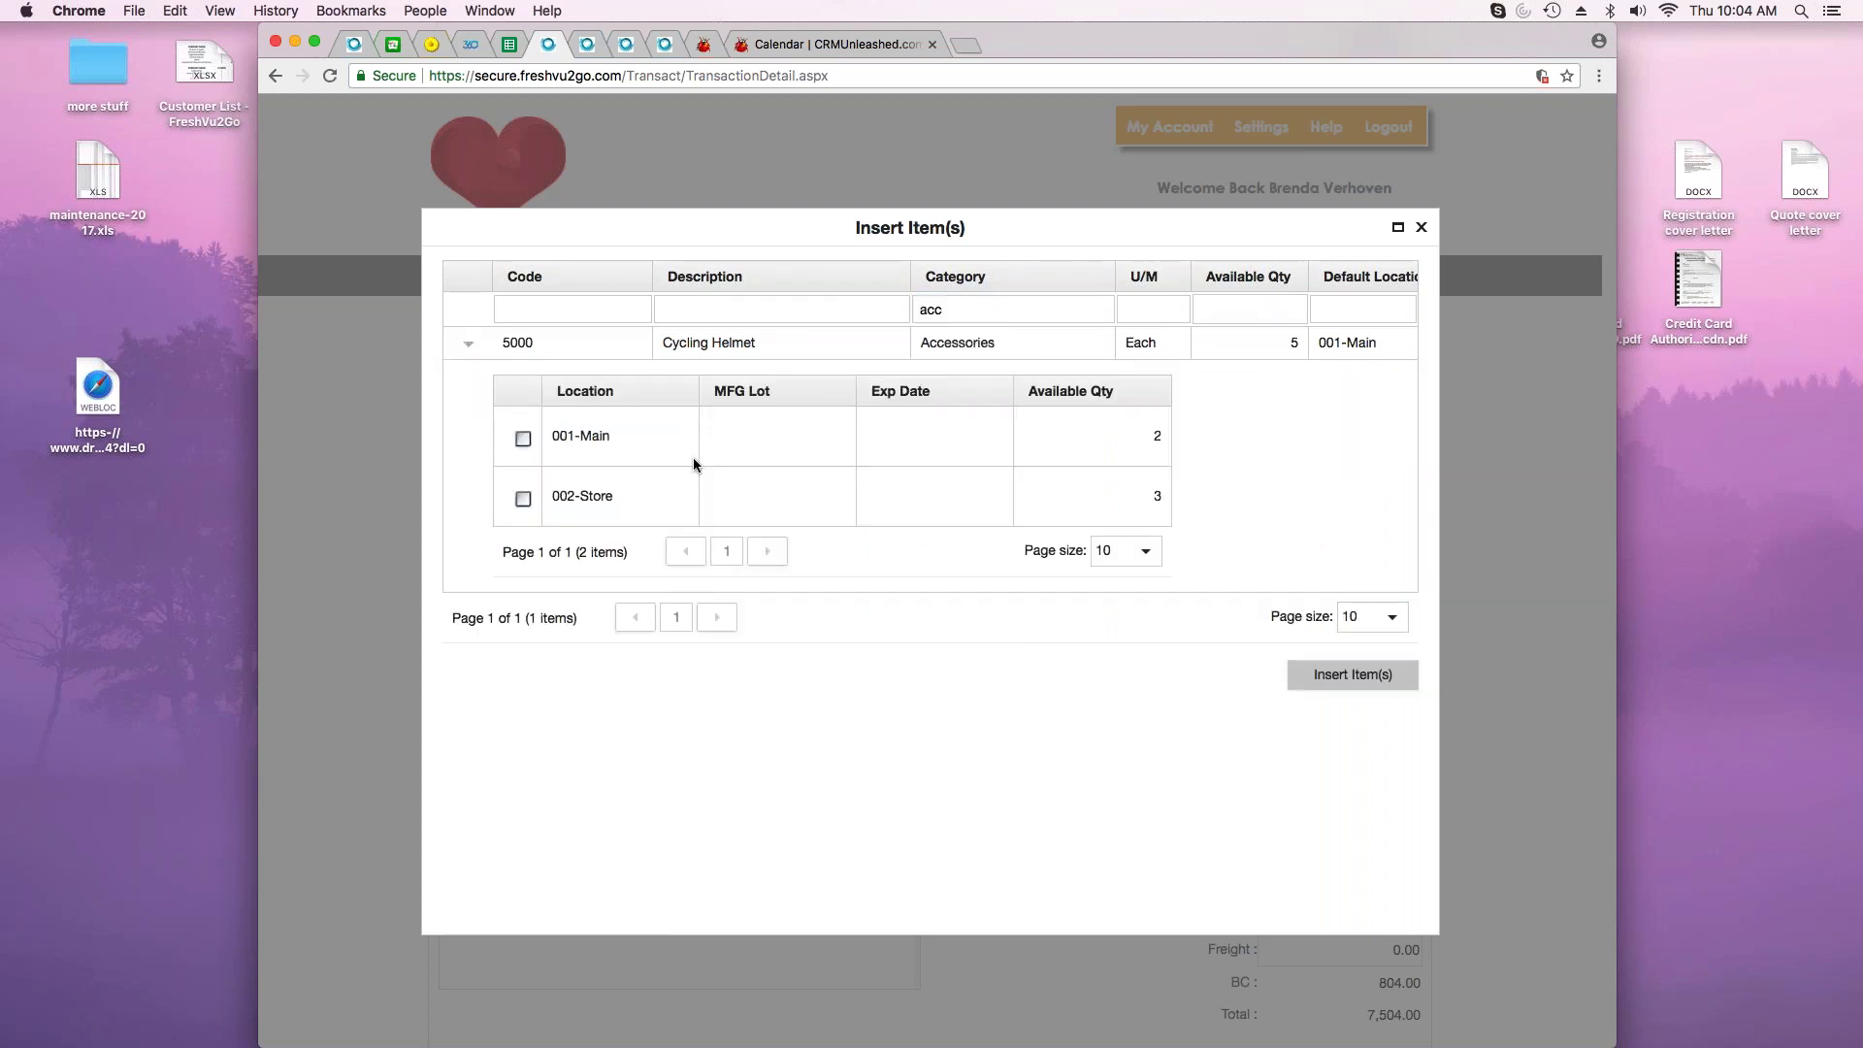
{"action": "left_click", "coordinate": [524, 438]}
{"action": "left_click", "coordinate": [1353, 675]}
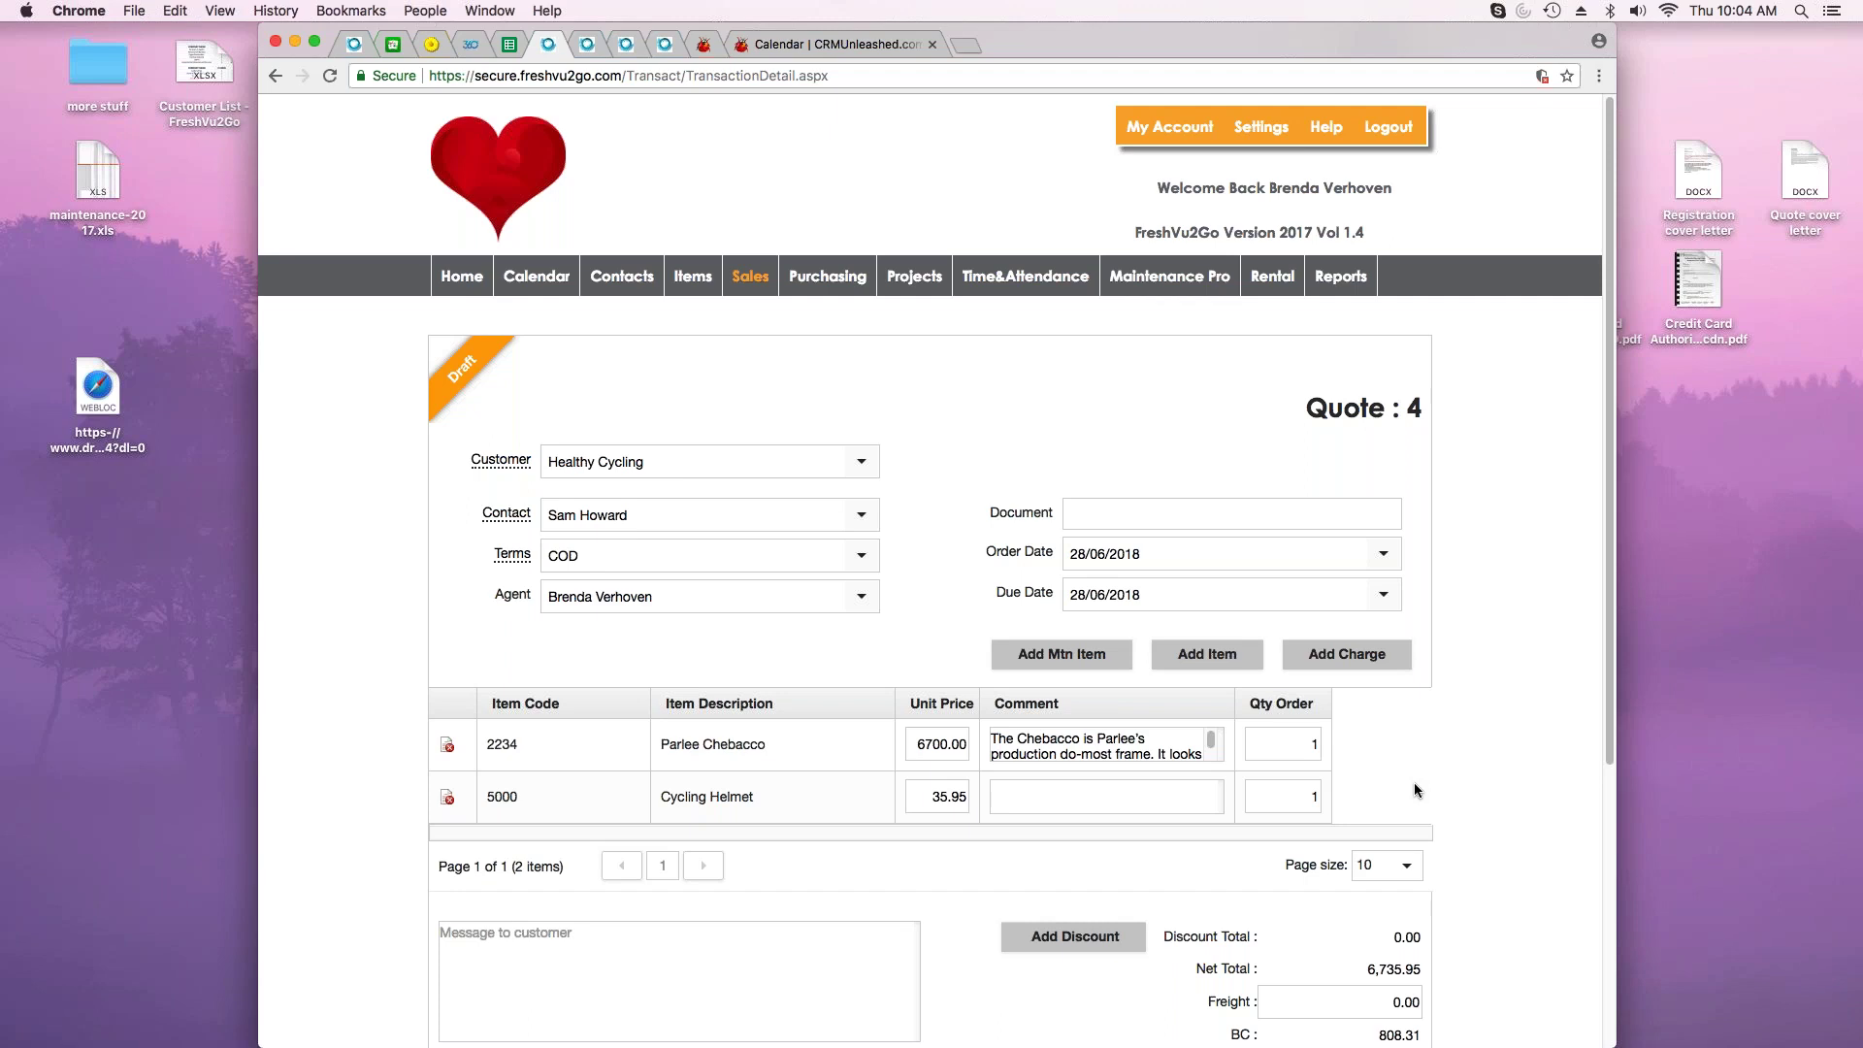
- Save the Healthy Cycling quote and look over the saved record
{"action": "scroll", "coordinate": [1415, 790], "scroll_direction": "down", "scroll_amount": 5}
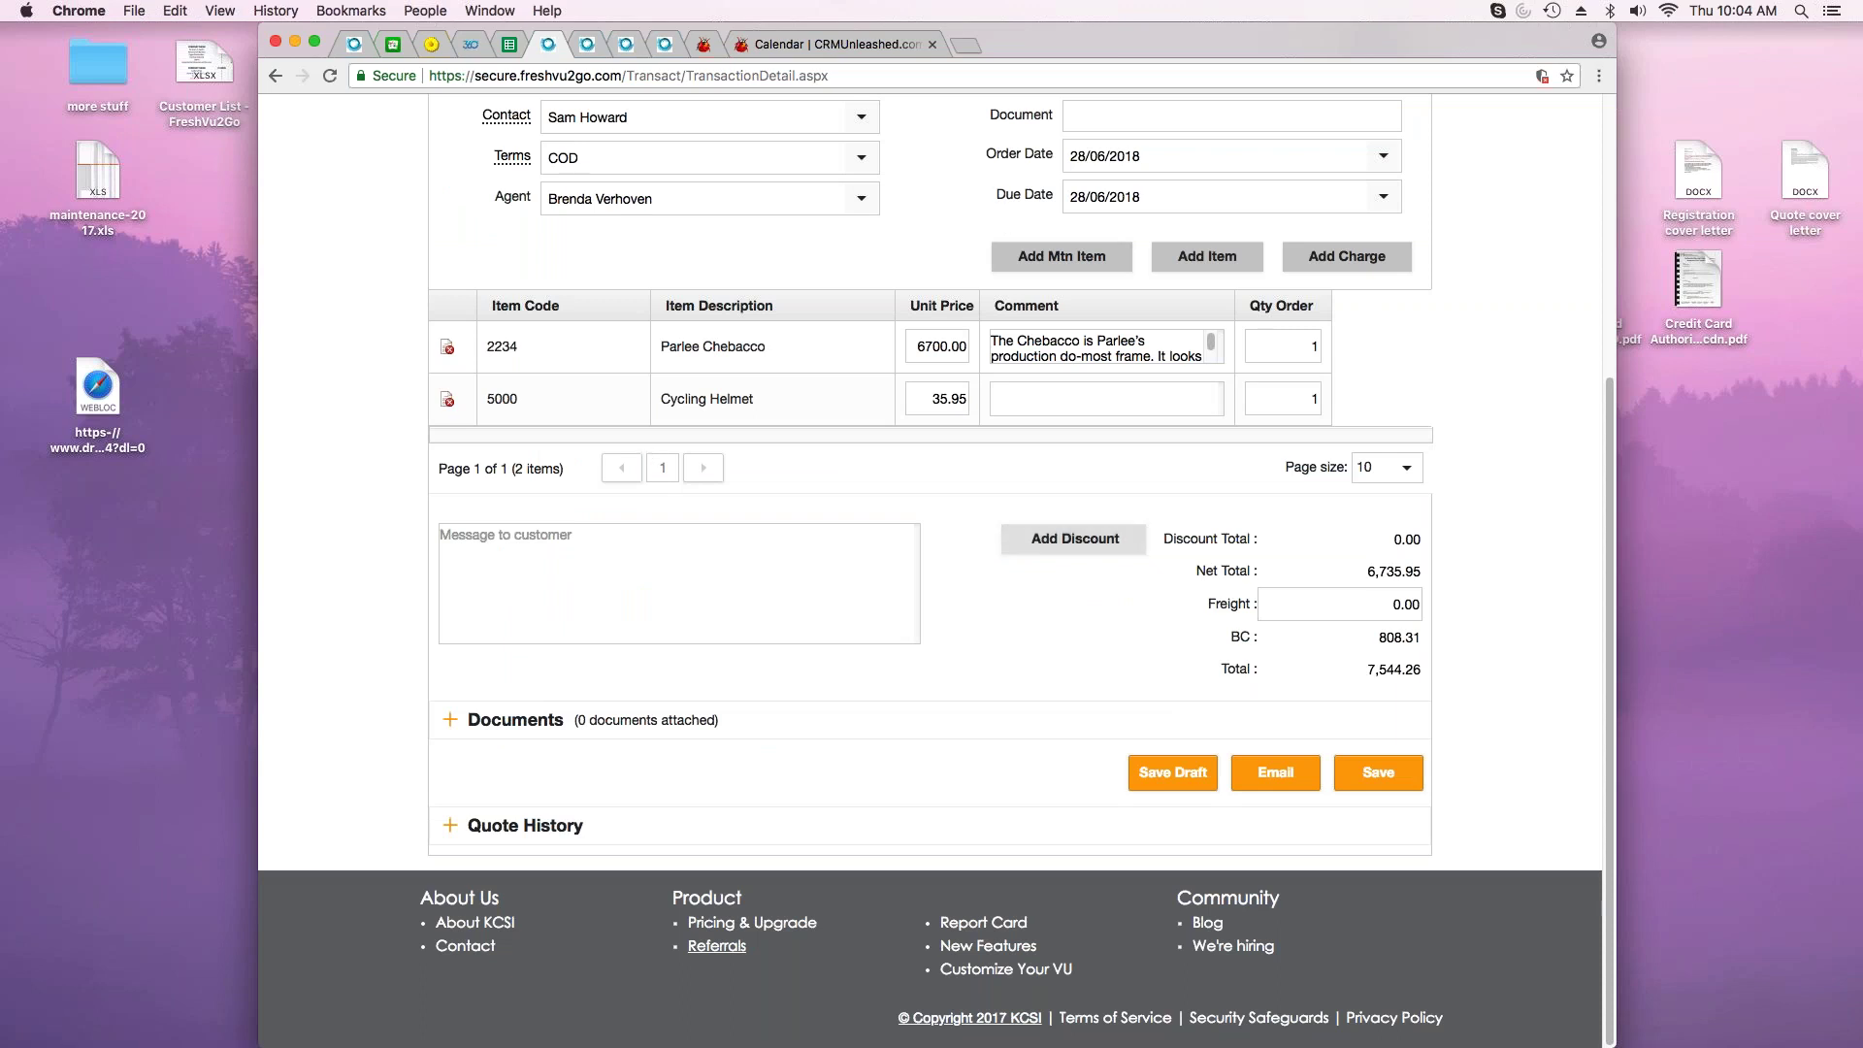
{"action": "left_click", "coordinate": [1078, 548]}
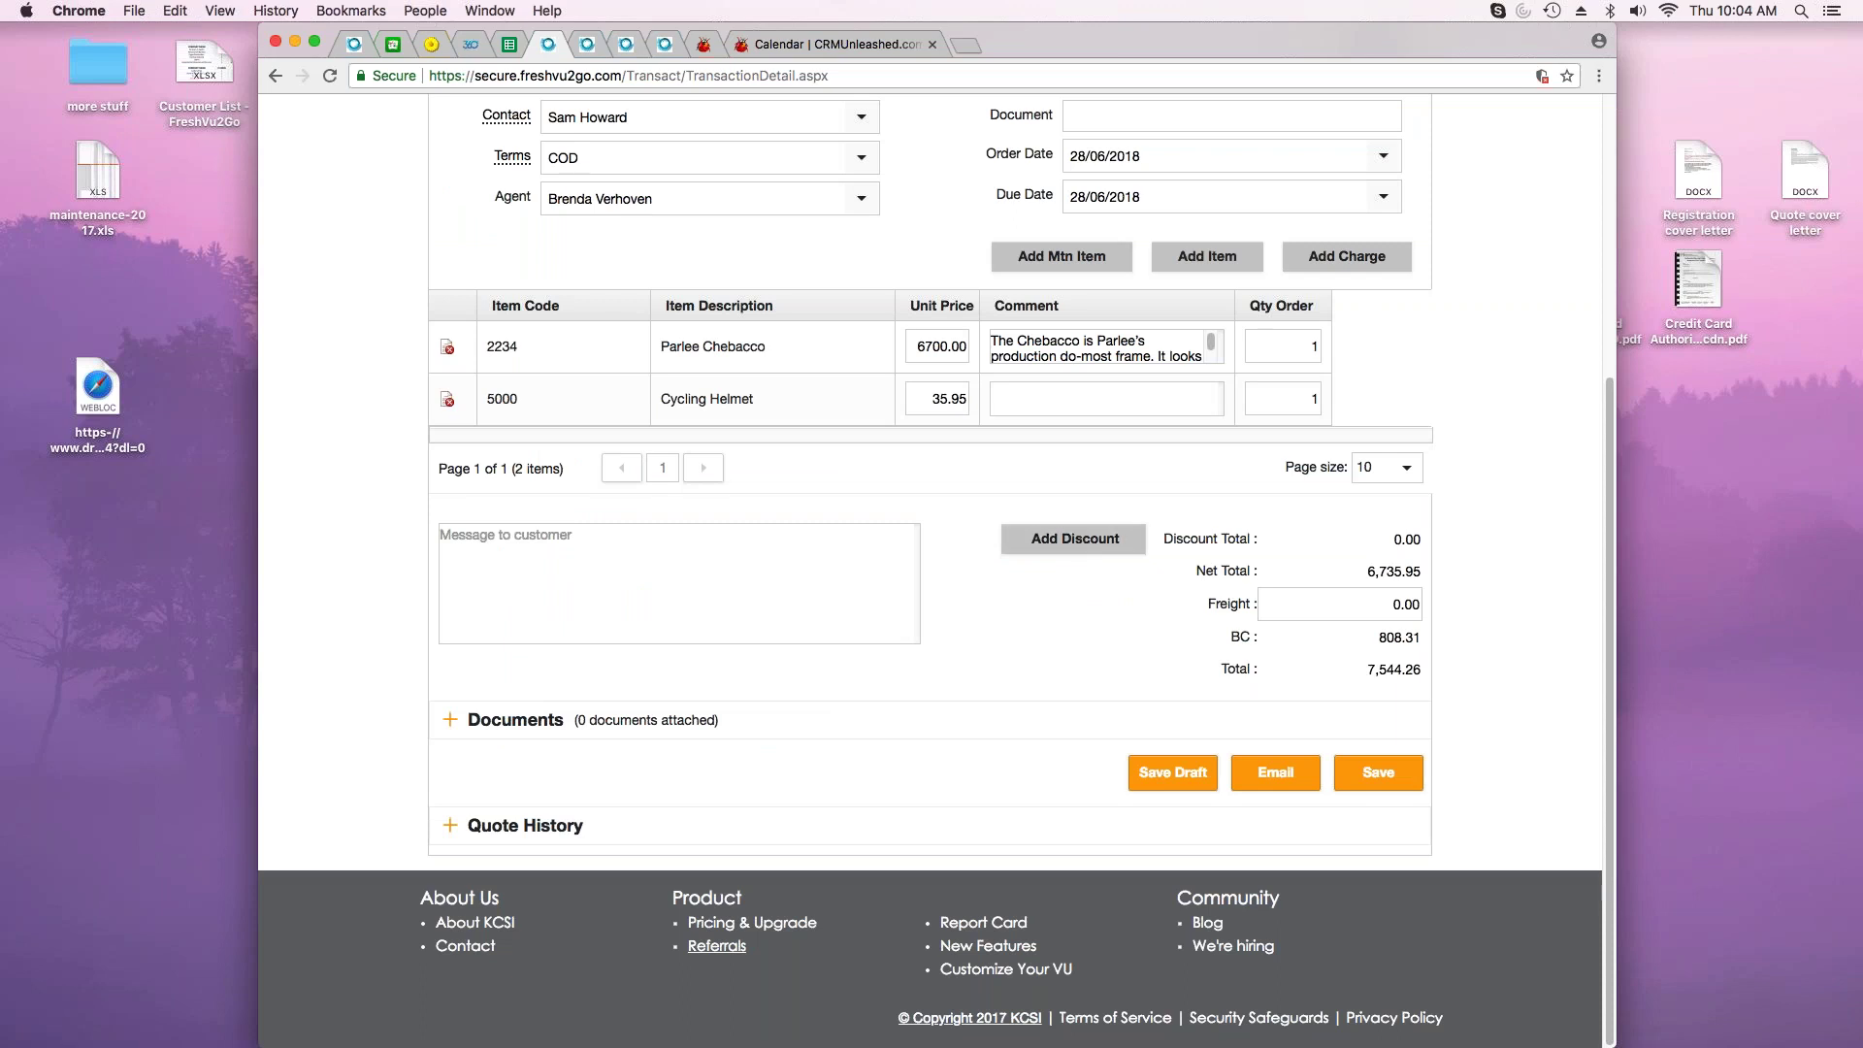
{"action": "left_click", "coordinate": [1078, 548]}
{"action": "left_click", "coordinate": [1386, 773]}
{"action": "left_click", "coordinate": [1375, 776]}
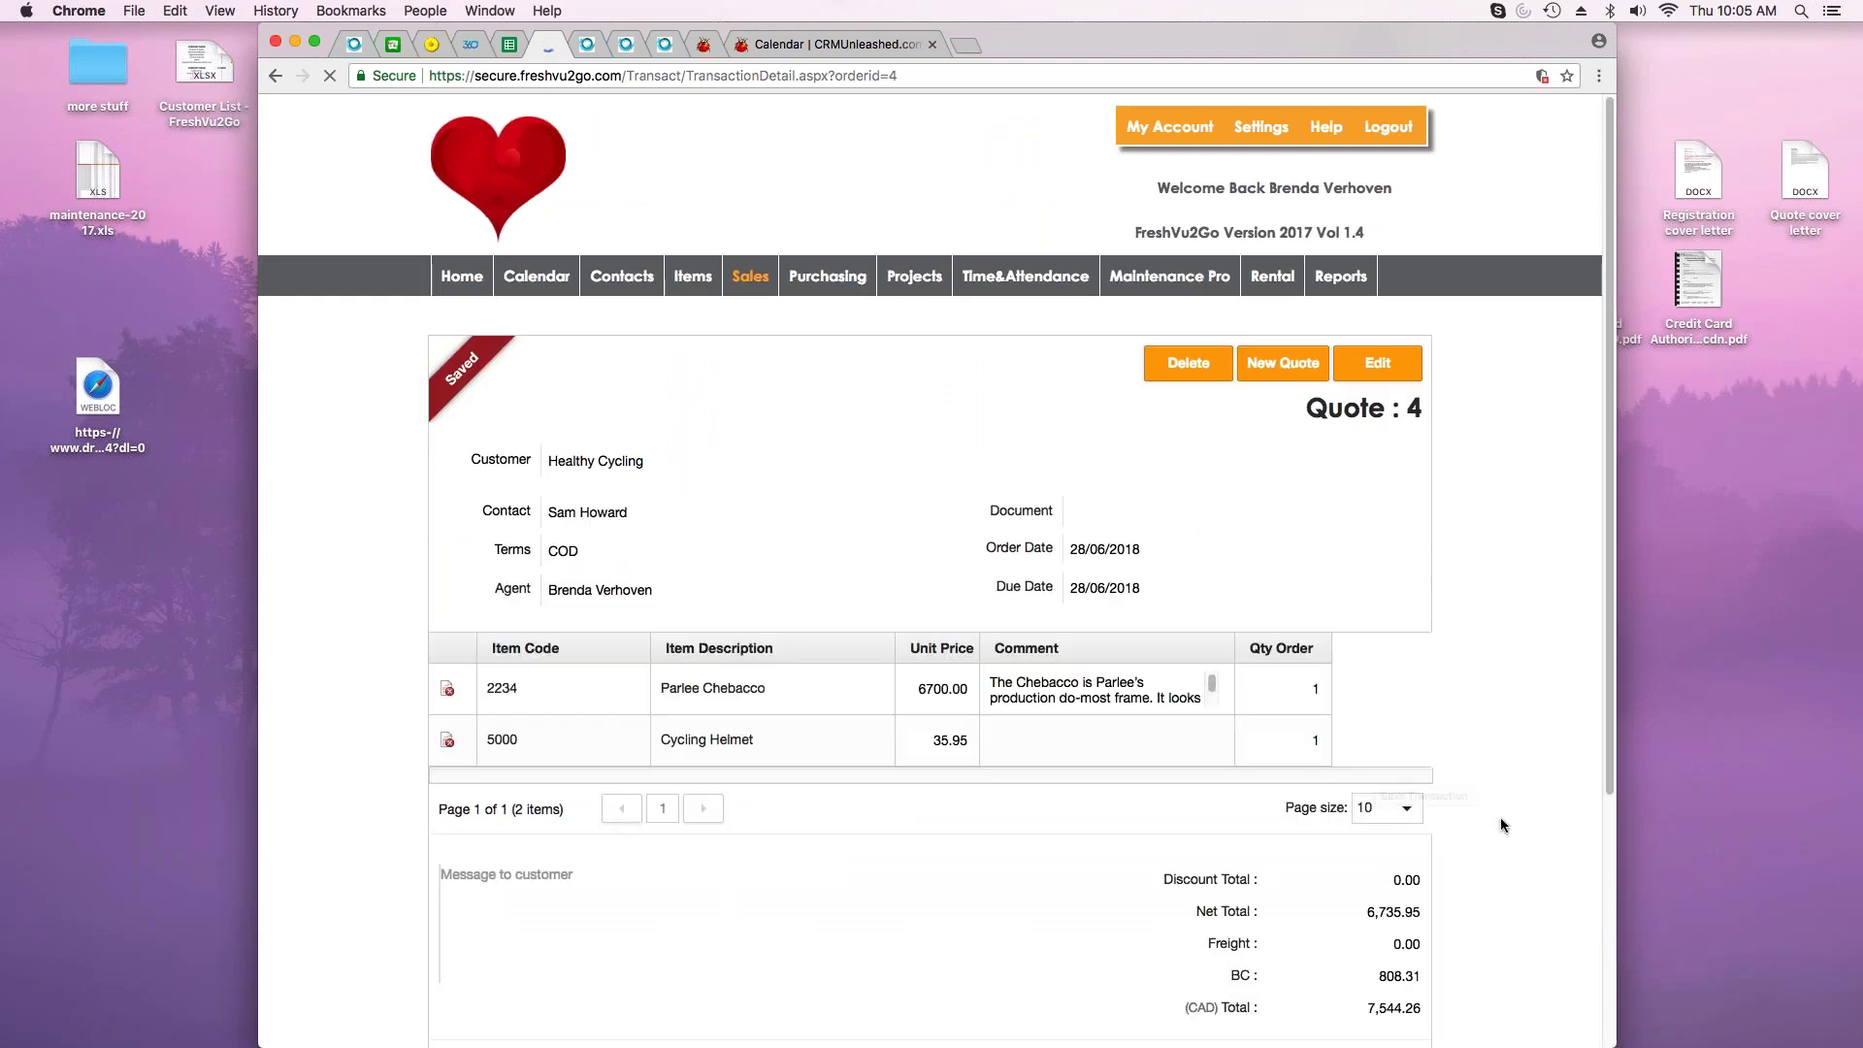
{"action": "scroll", "coordinate": [1501, 820], "scroll_direction": "down", "scroll_amount": 5}
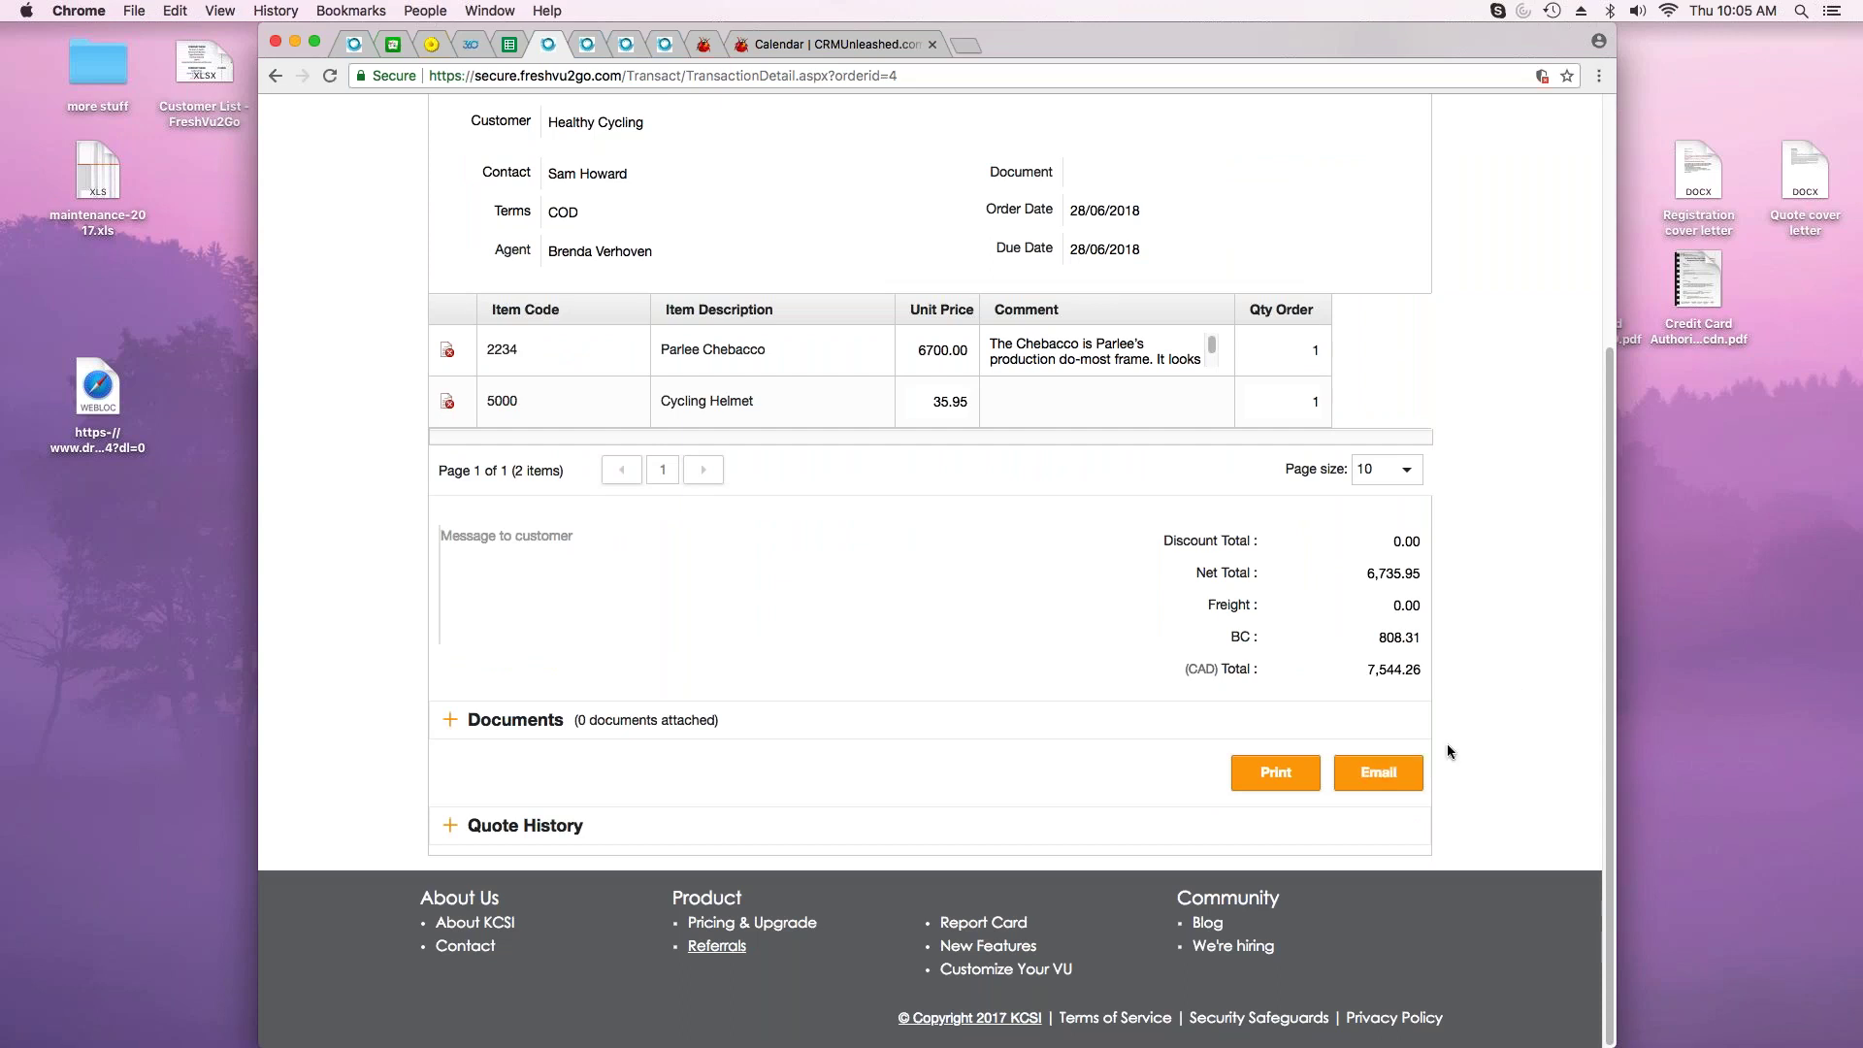
{"action": "scroll", "coordinate": [1486, 712], "scroll_direction": "up", "scroll_amount": 5}
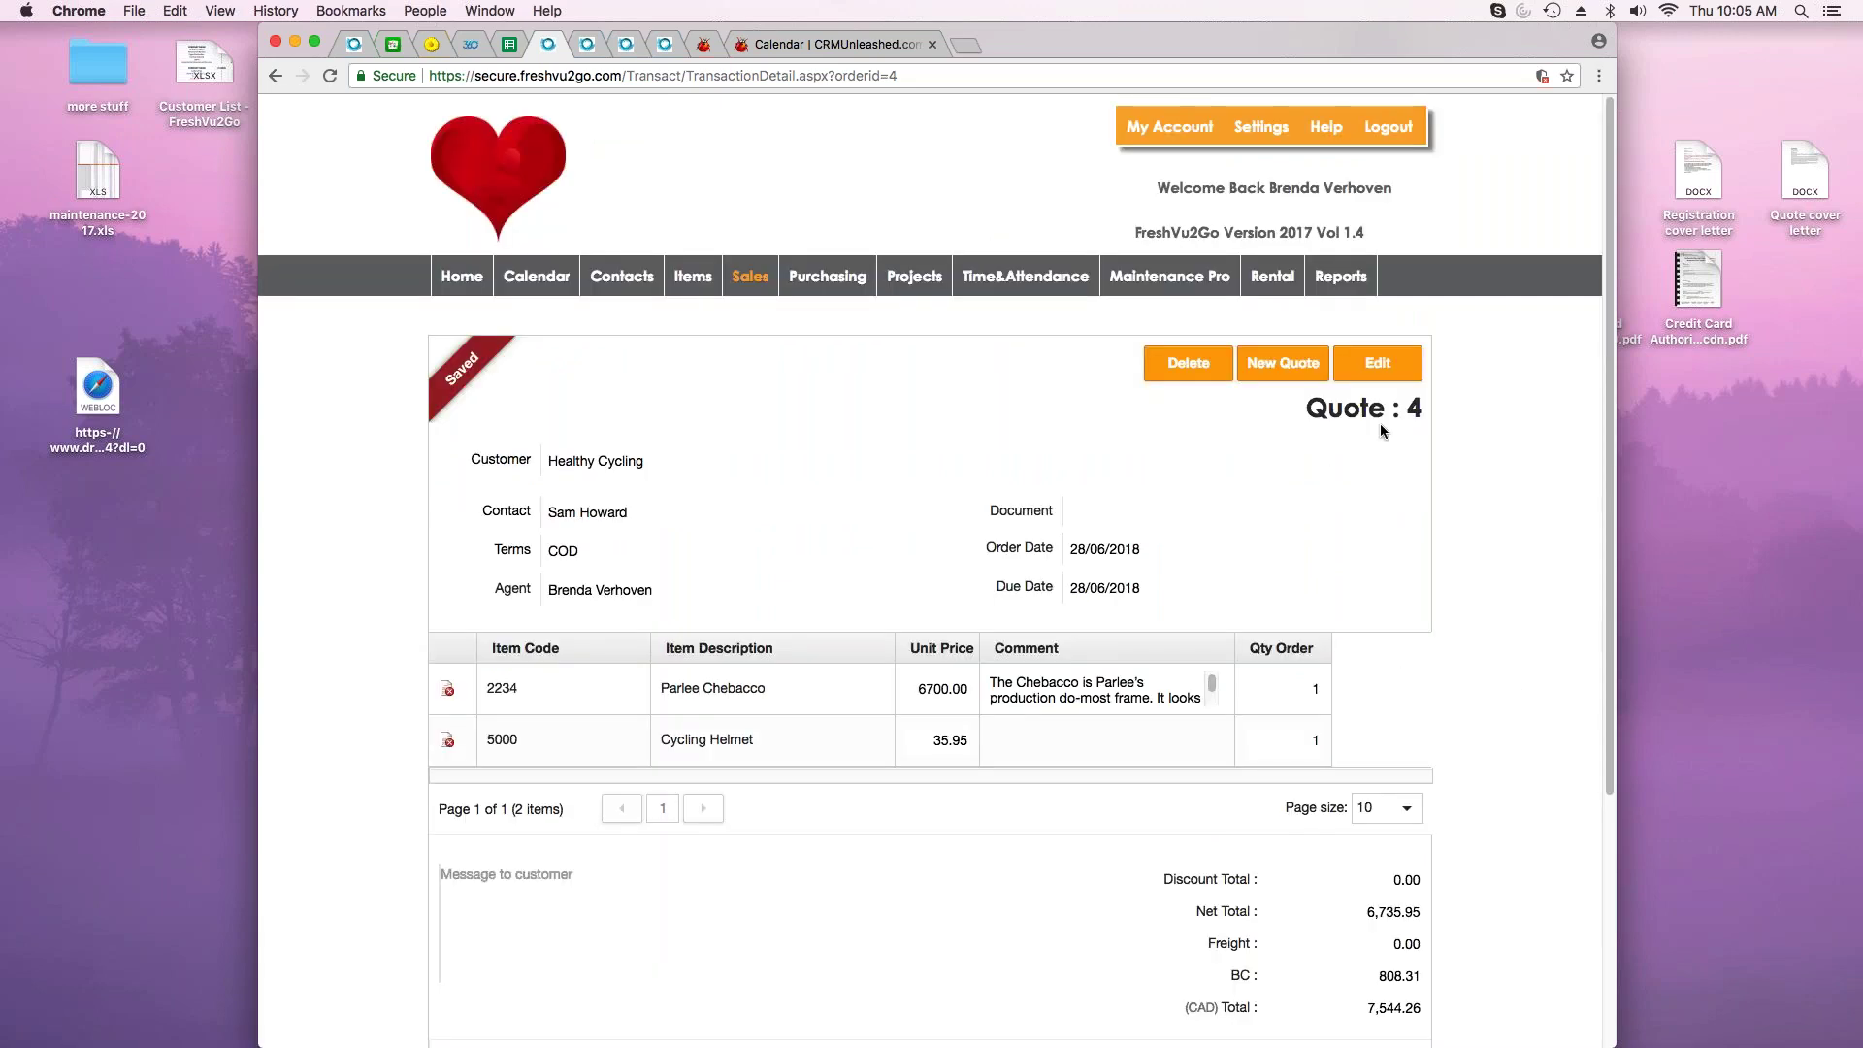
- Start a new sales order from the Sales Order Manager
{"action": "mouse_move", "coordinate": [749, 281]}
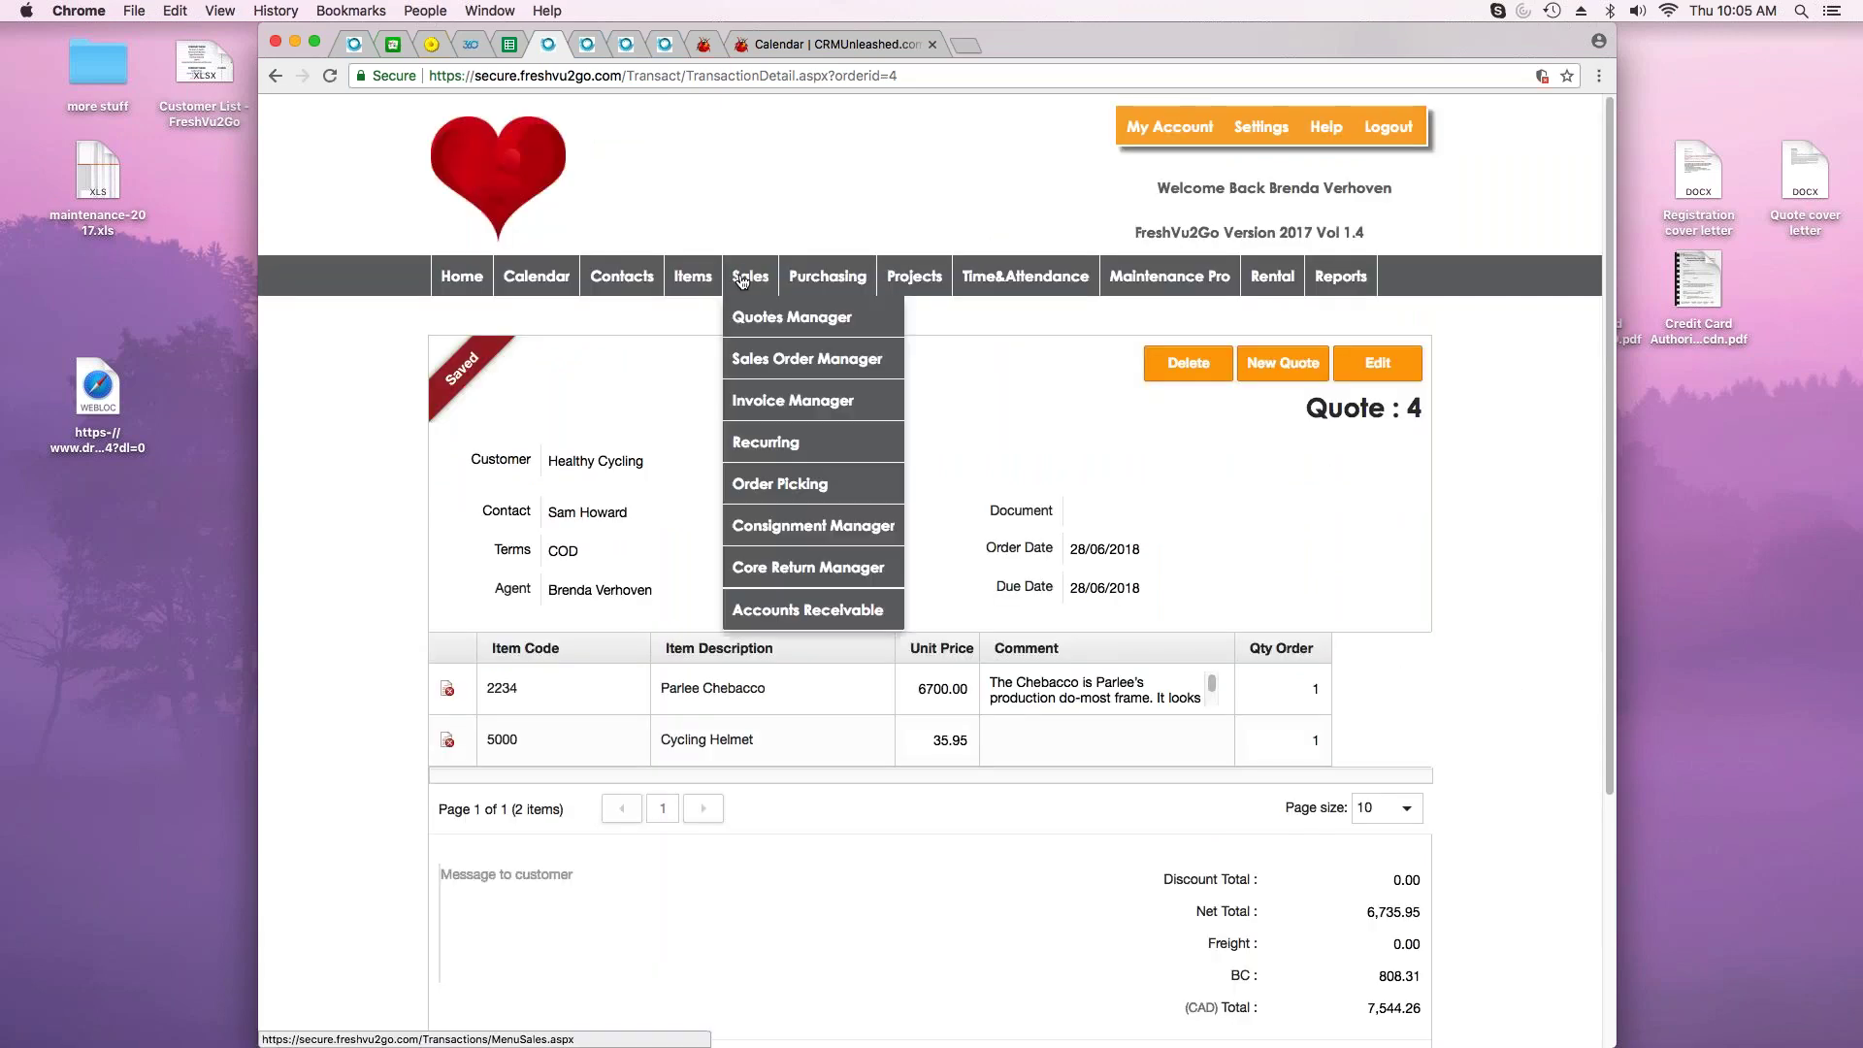
{"action": "left_click", "coordinate": [760, 363]}
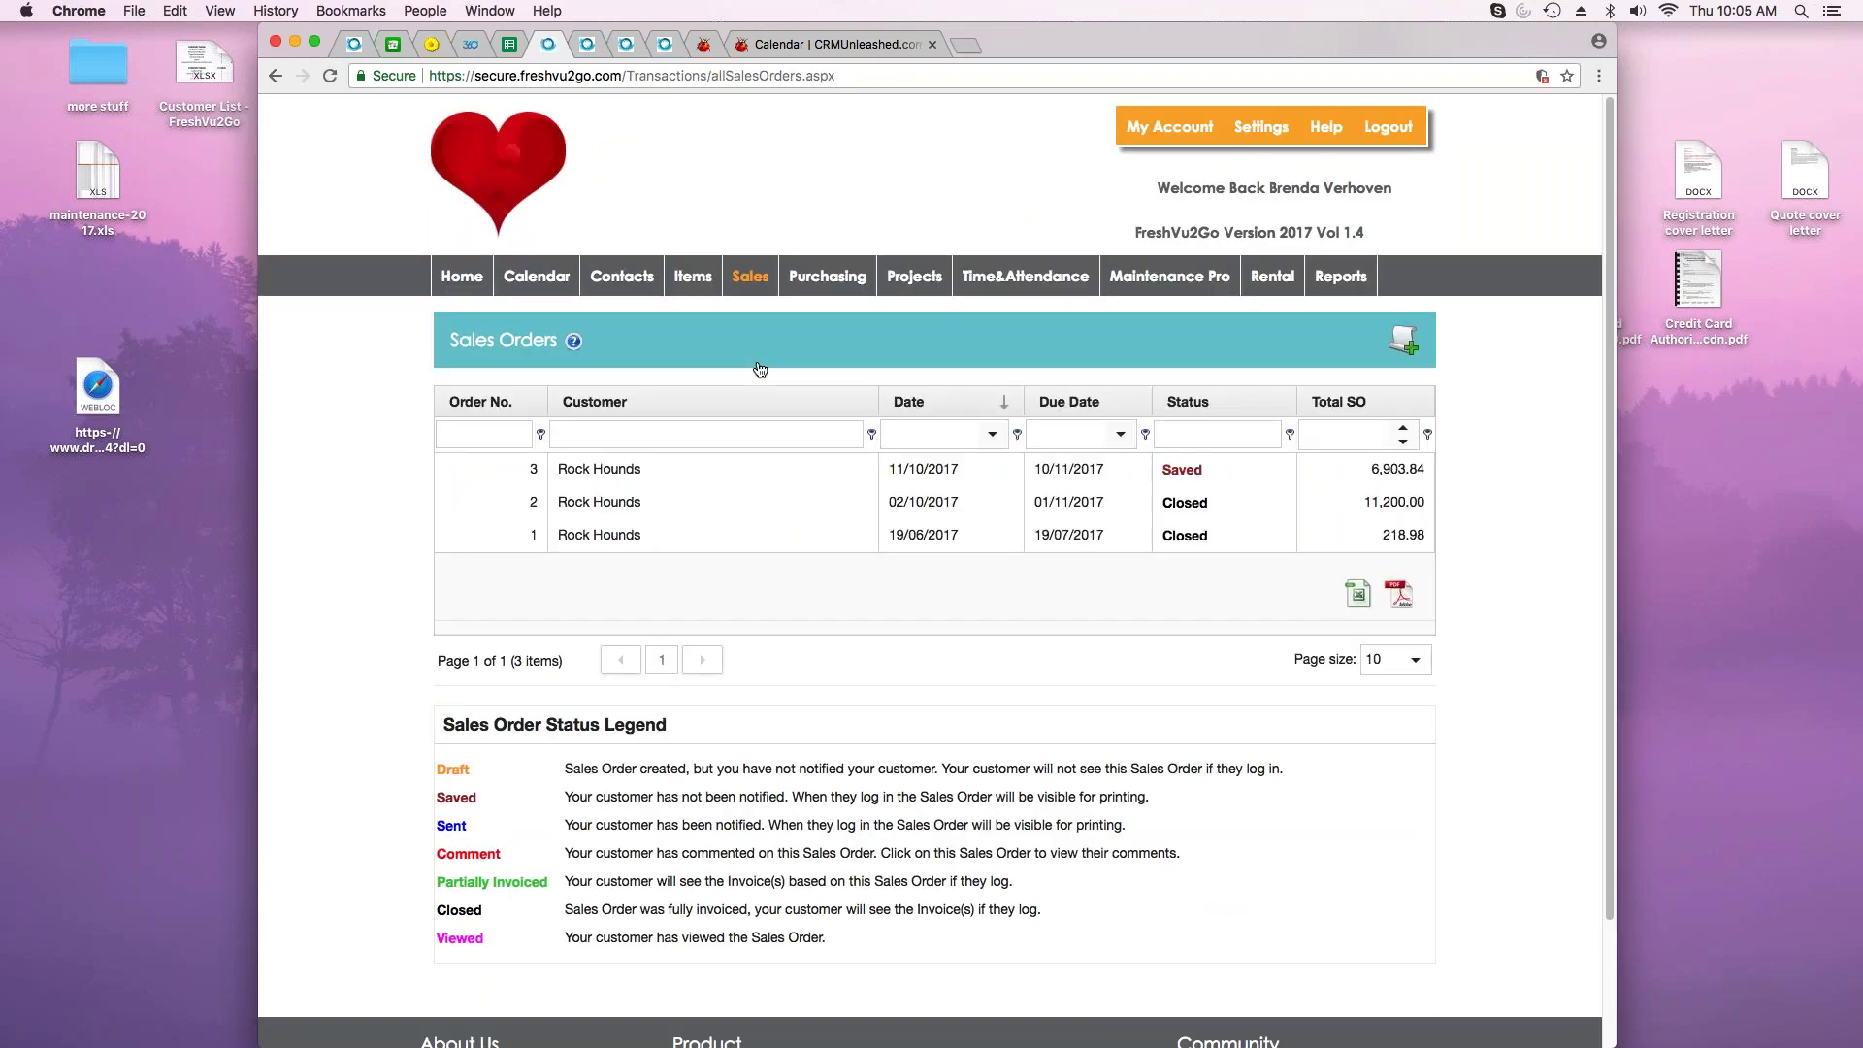
{"action": "left_click", "coordinate": [1403, 341]}
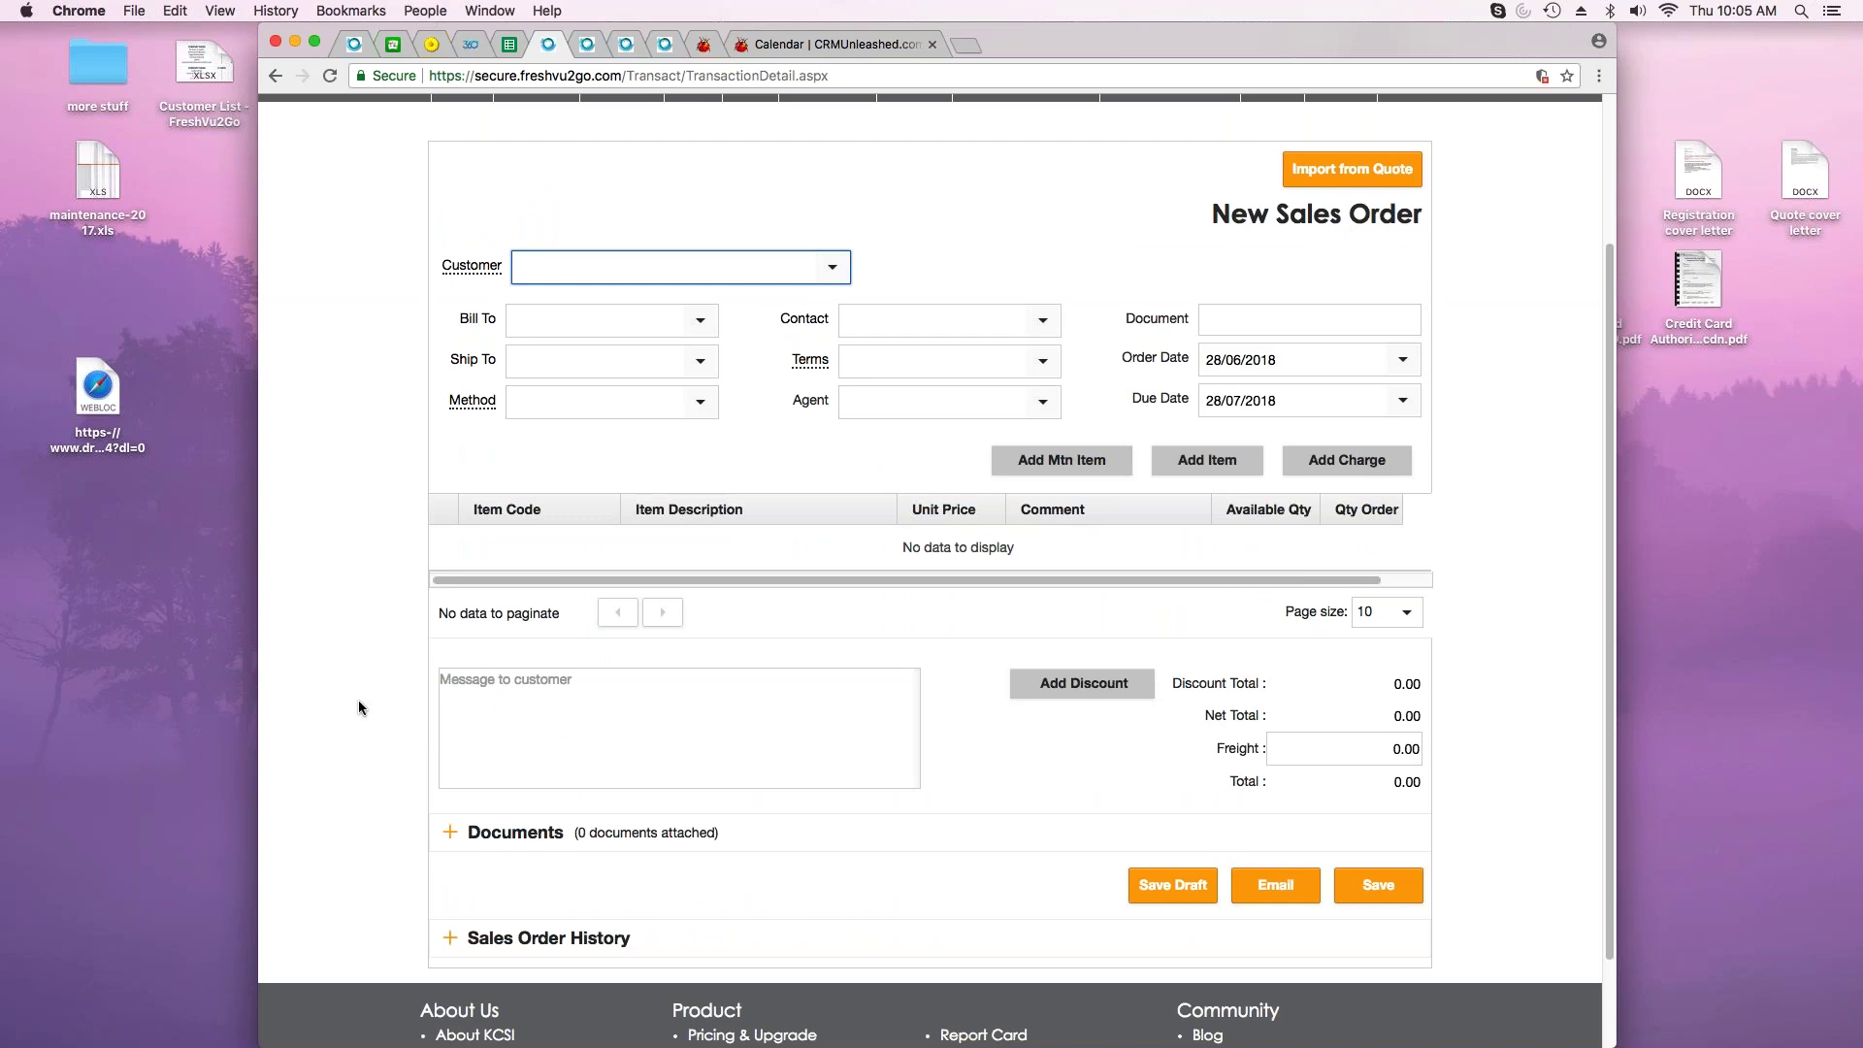
- Import the unapproved Healthy Cycling quote into the sales order, giving "Is in store for pick up" as the approval override reason
{"action": "scroll", "coordinate": [358, 707], "scroll_direction": "up", "scroll_amount": 1}
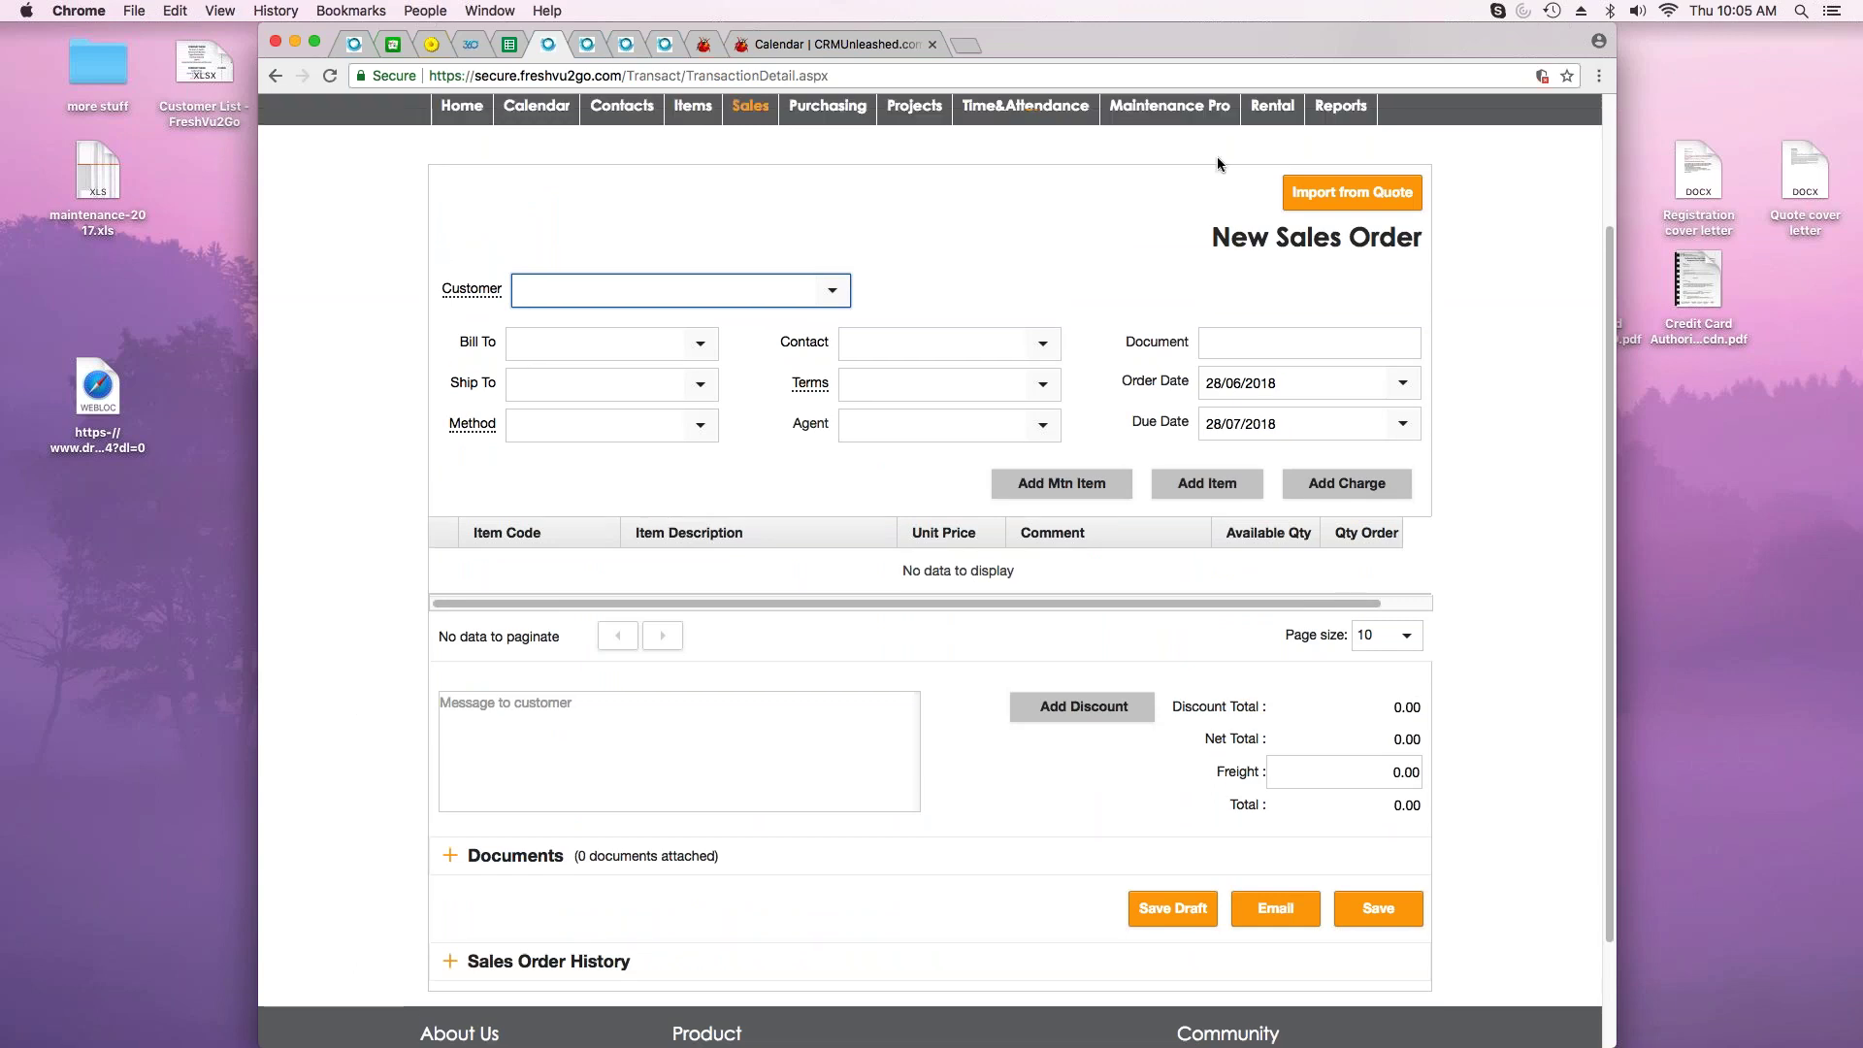
{"action": "left_click", "coordinate": [1386, 195]}
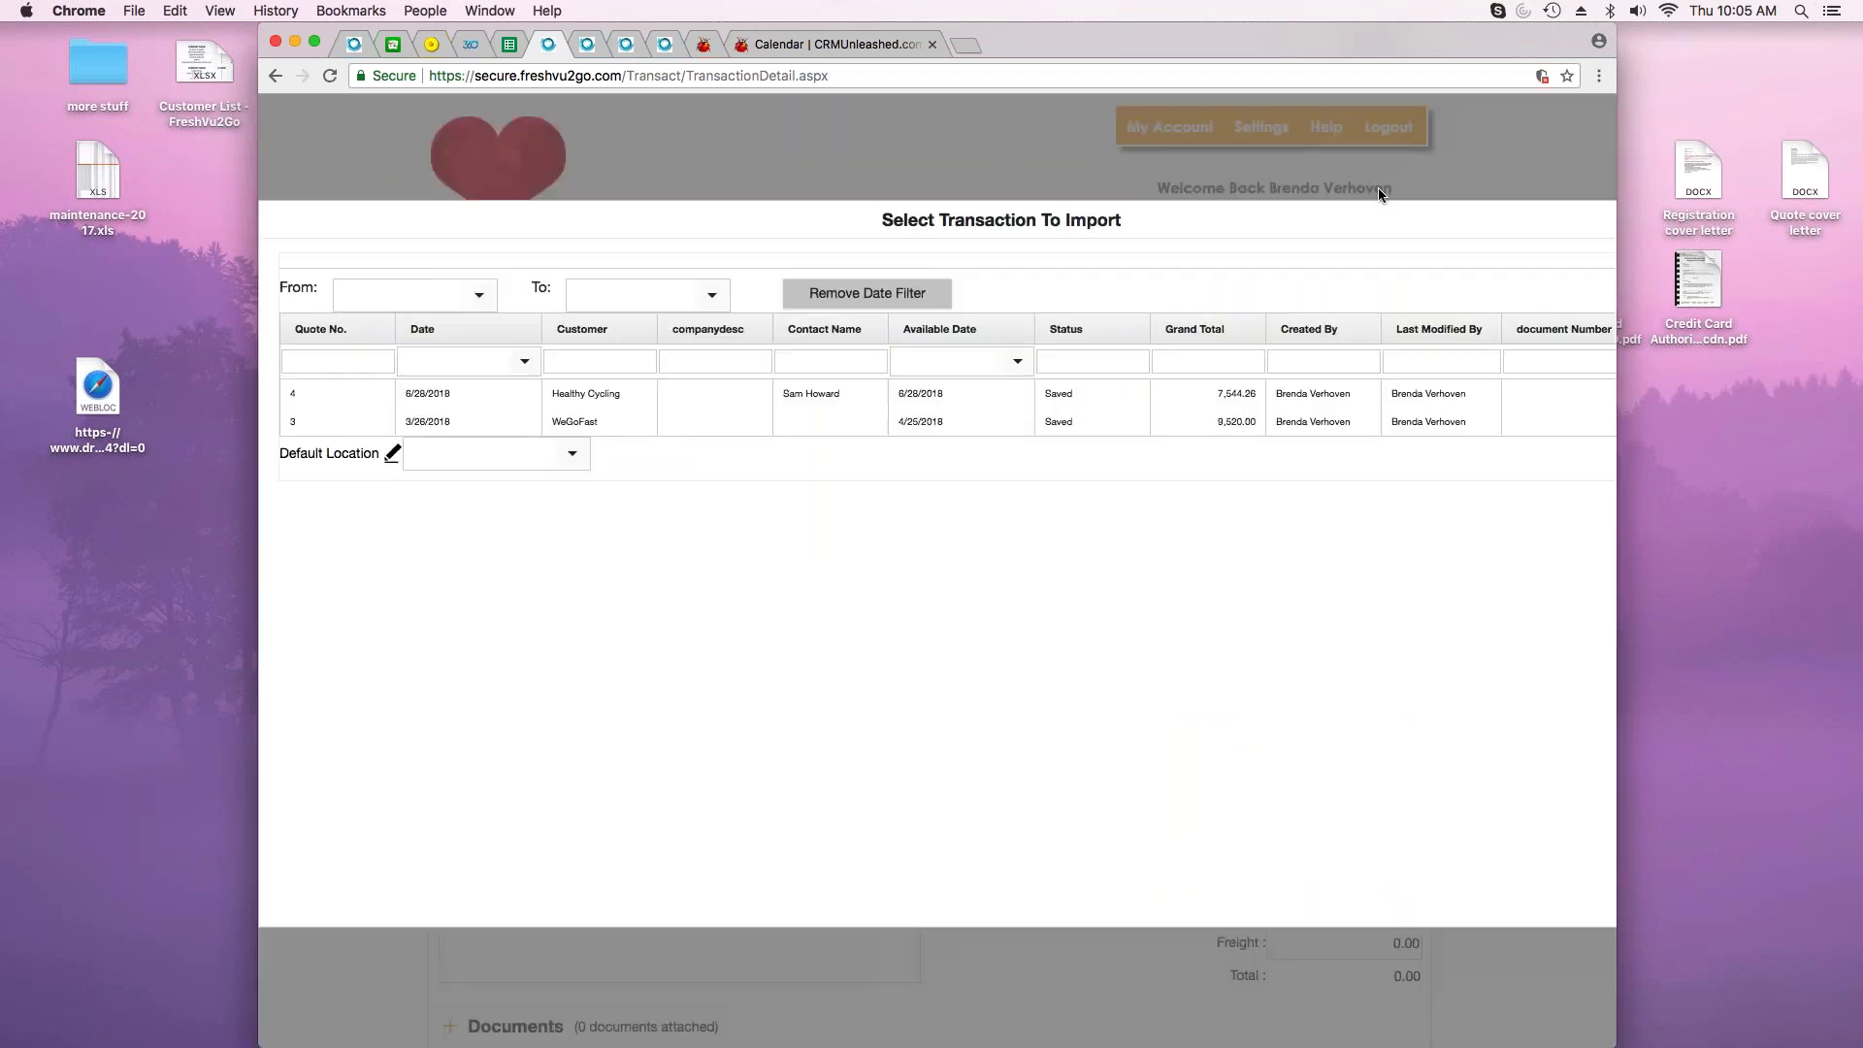
{"action": "left_click", "coordinate": [615, 400]}
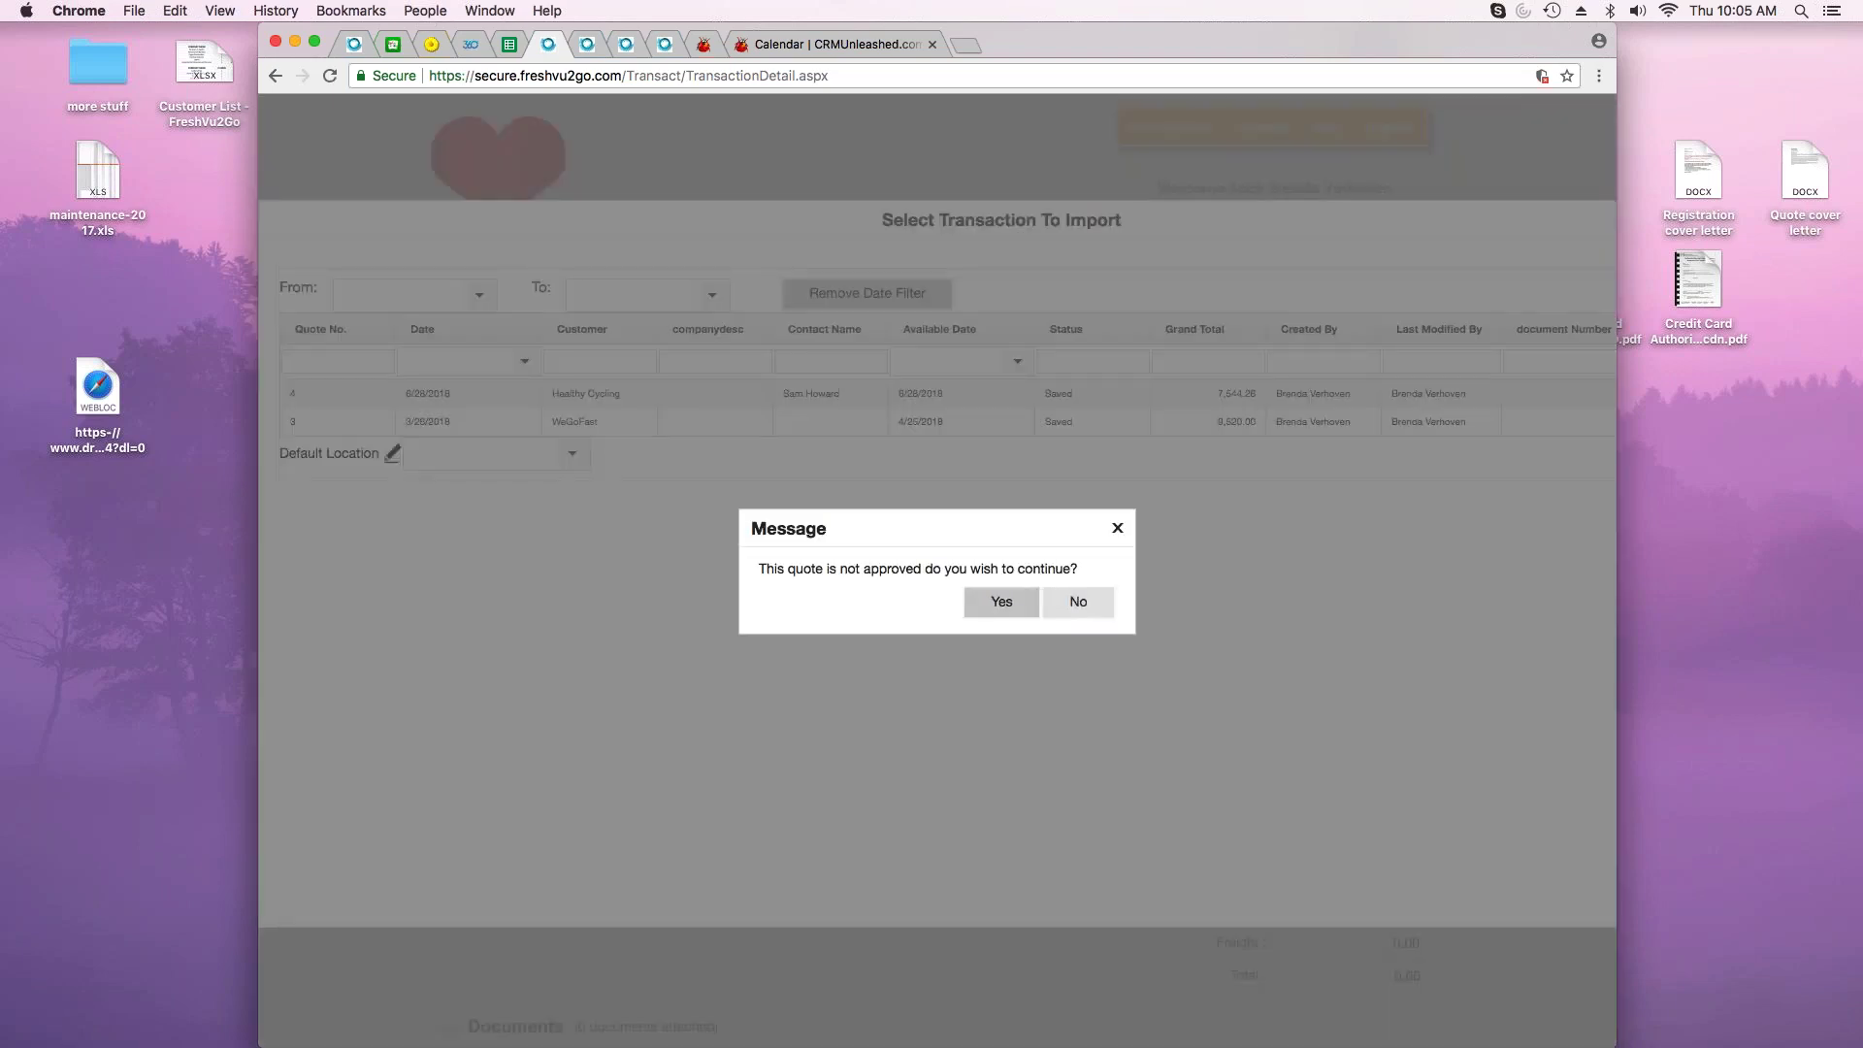
{"action": "left_click", "coordinate": [1004, 604]}
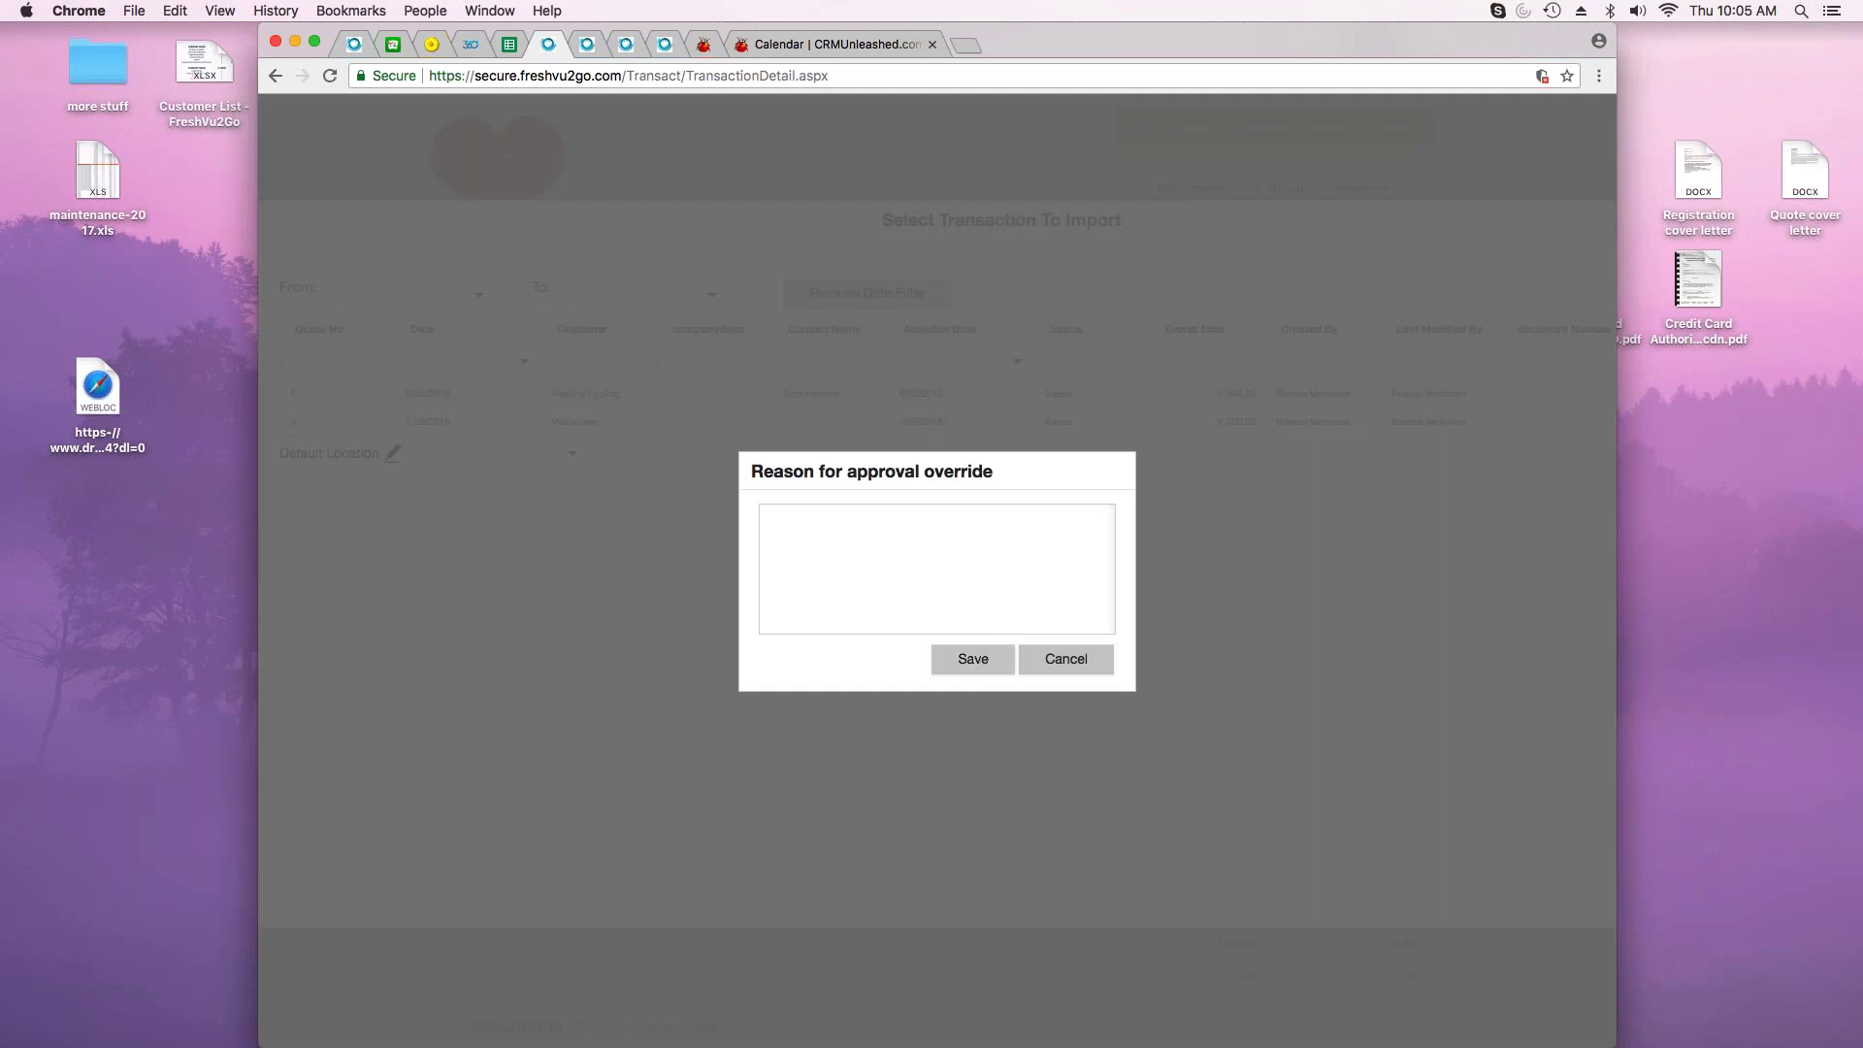
{"action": "left_click", "coordinate": [792, 543]}
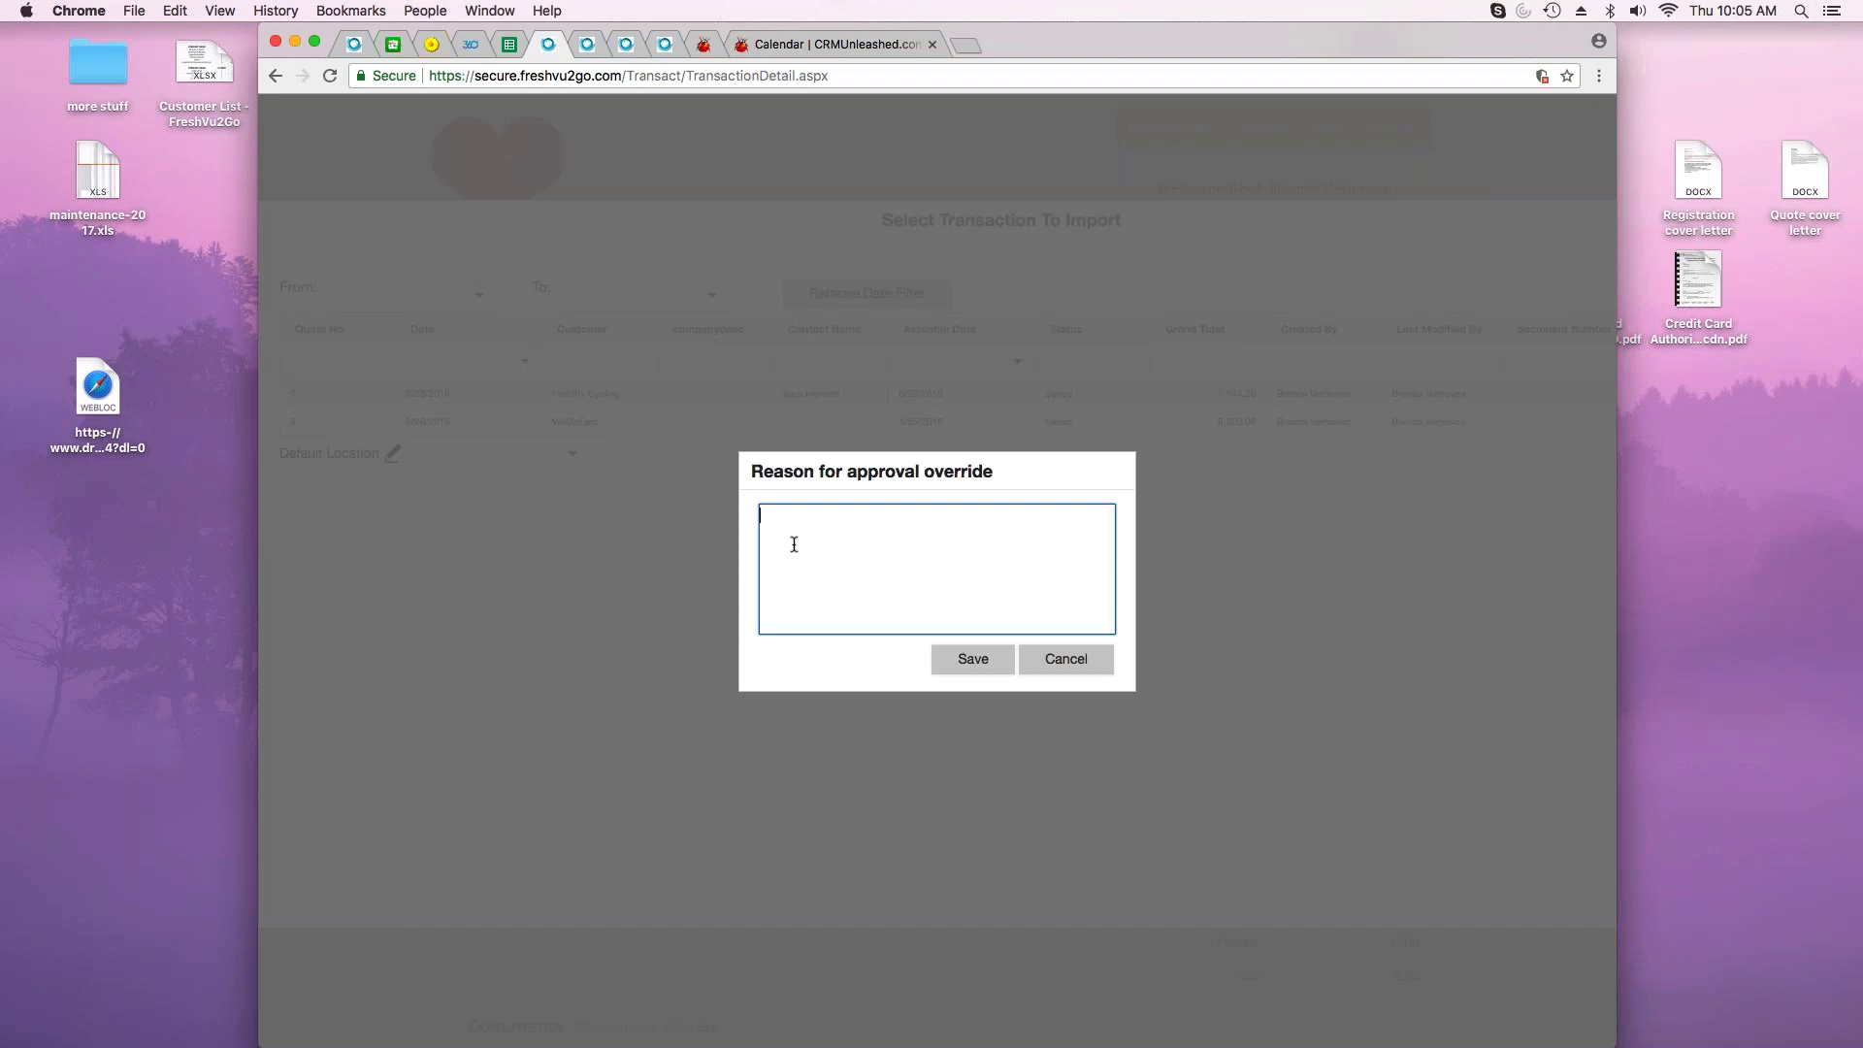
{"action": "type", "text": "Is in store for pick up"}
{"action": "left_click", "coordinate": [977, 663]}
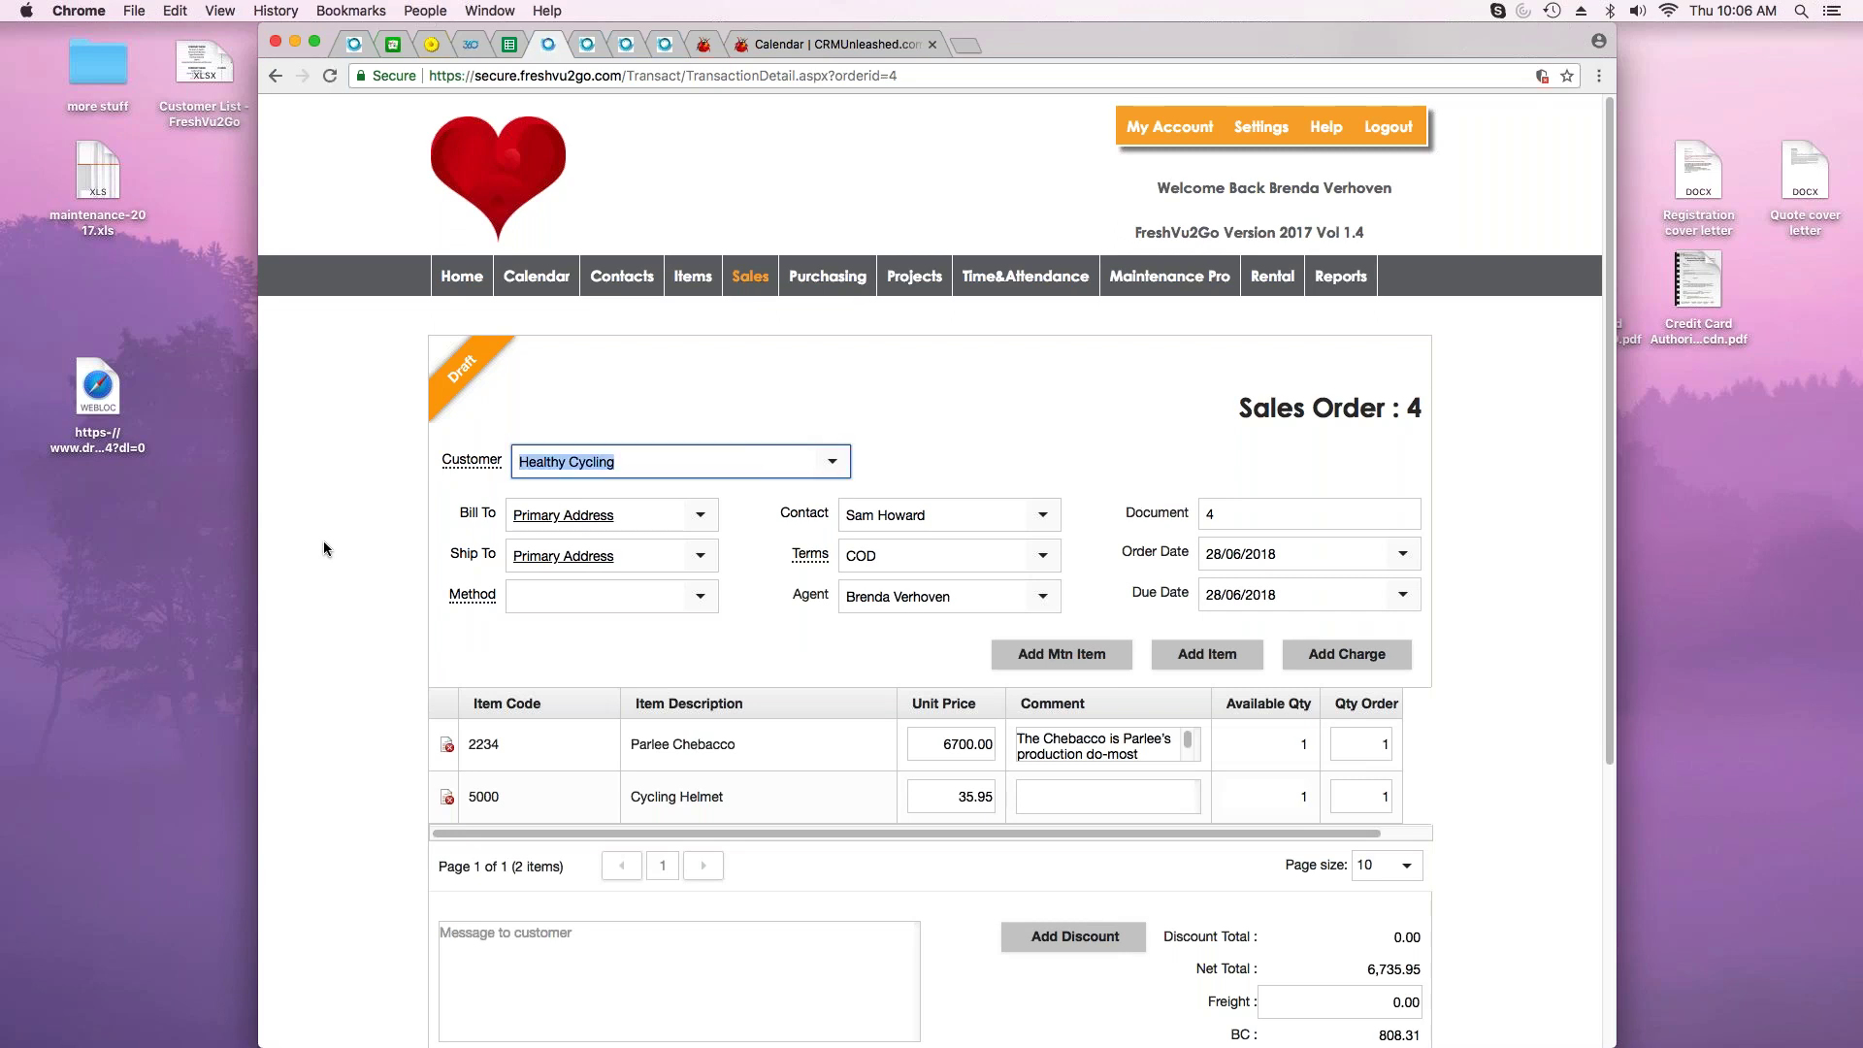
- Save the sales order imported from the Healthy Cycling quote
{"action": "scroll", "coordinate": [325, 549], "scroll_direction": "down", "scroll_amount": 5}
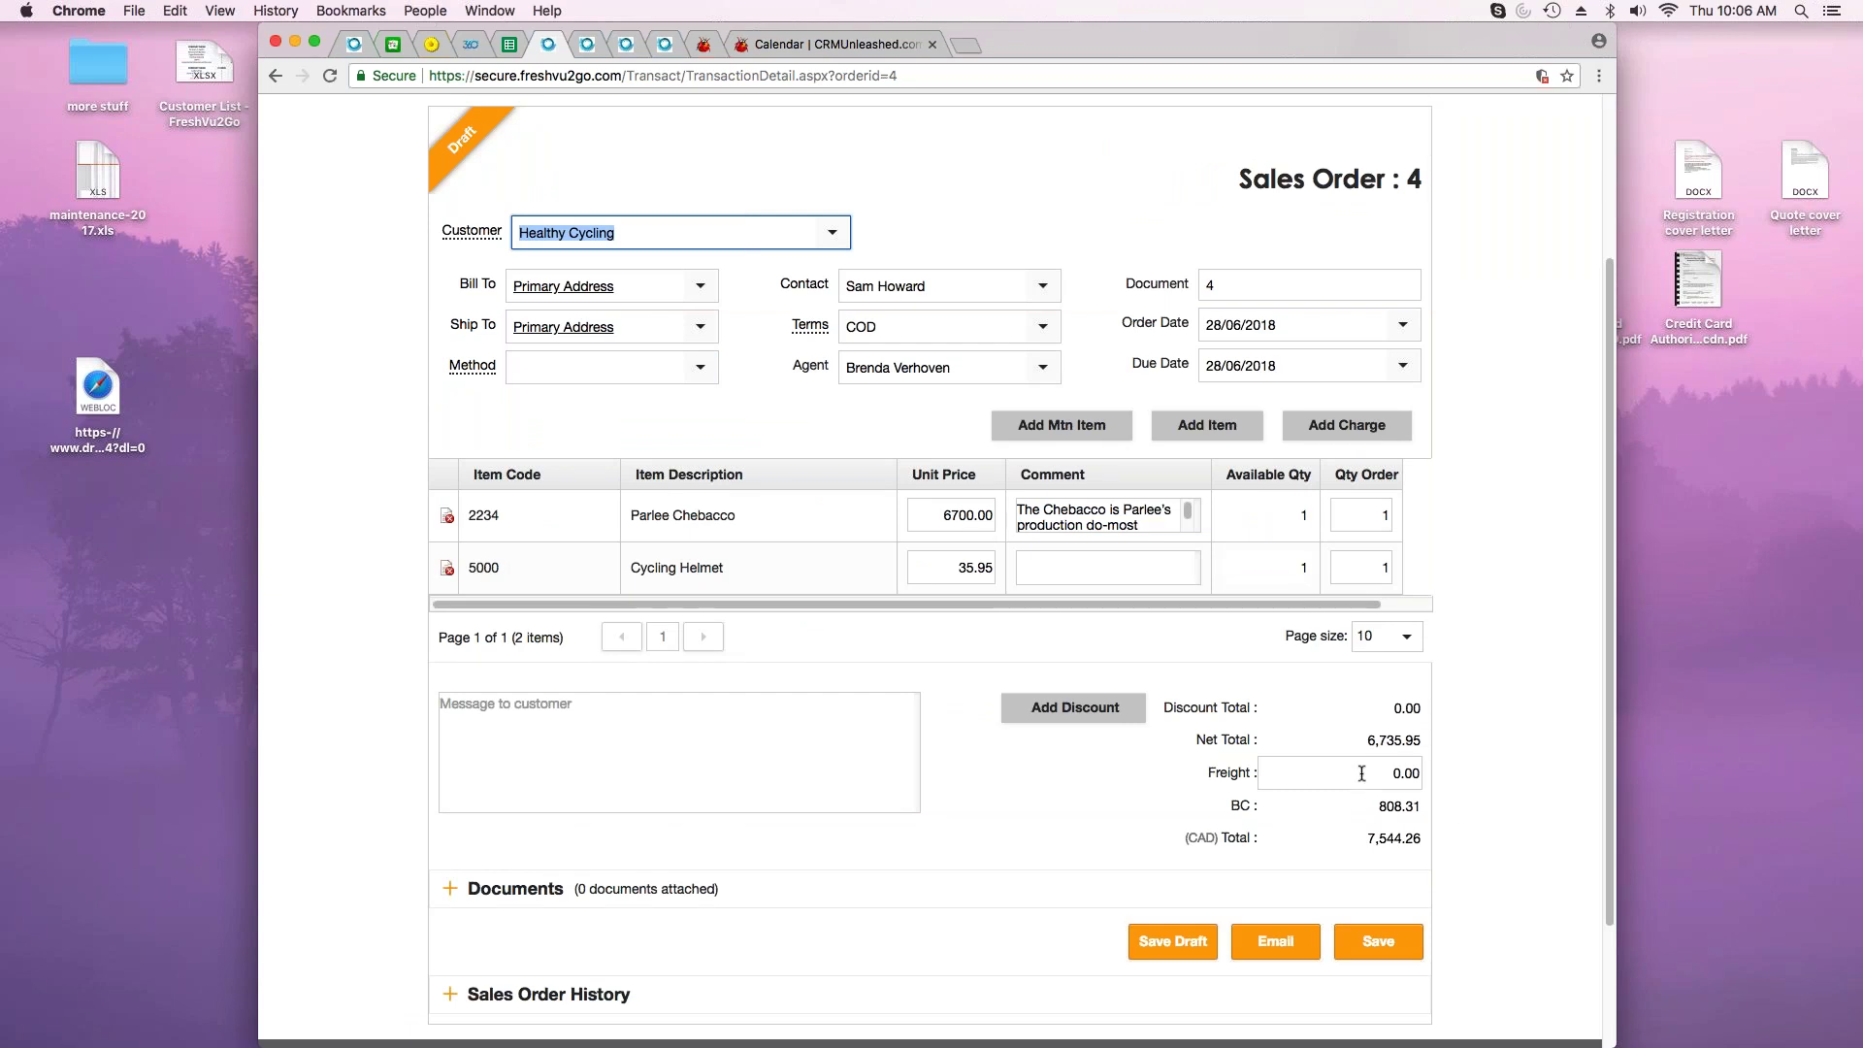
{"action": "left_click", "coordinate": [1381, 949]}
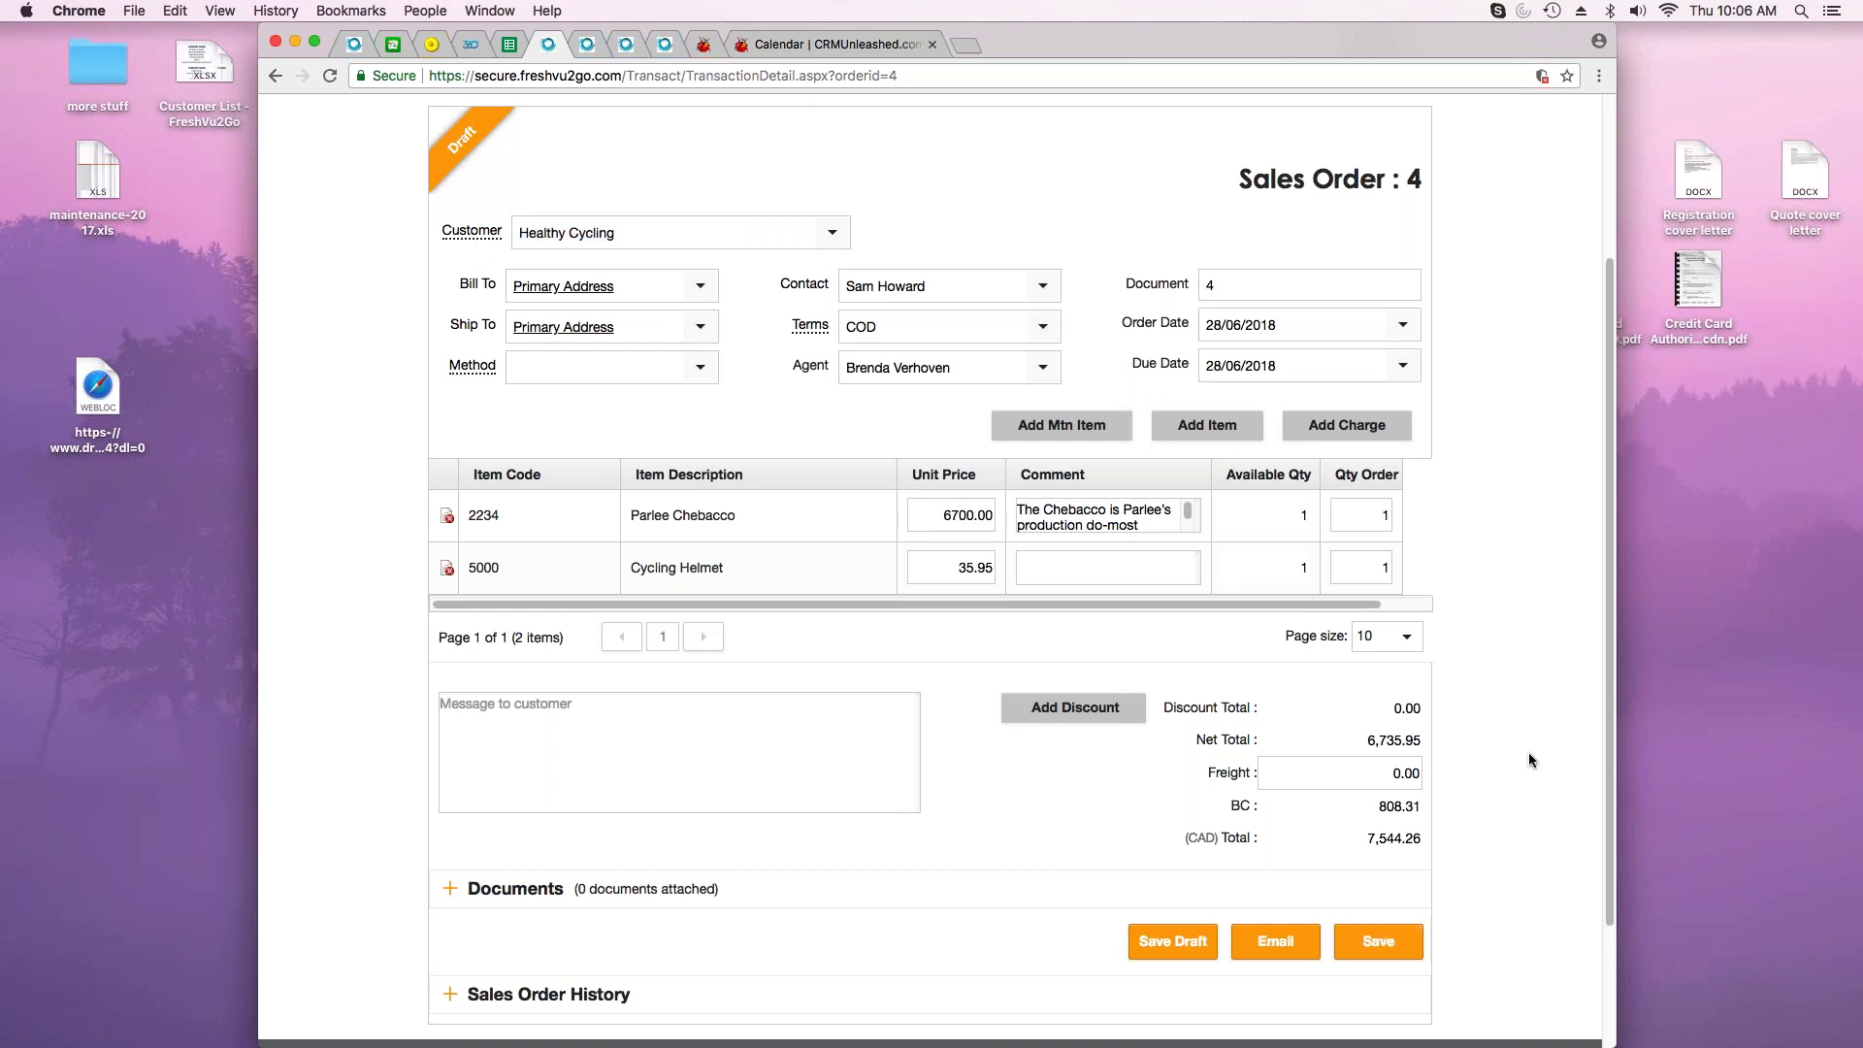
{"action": "left_click", "coordinate": [1375, 946]}
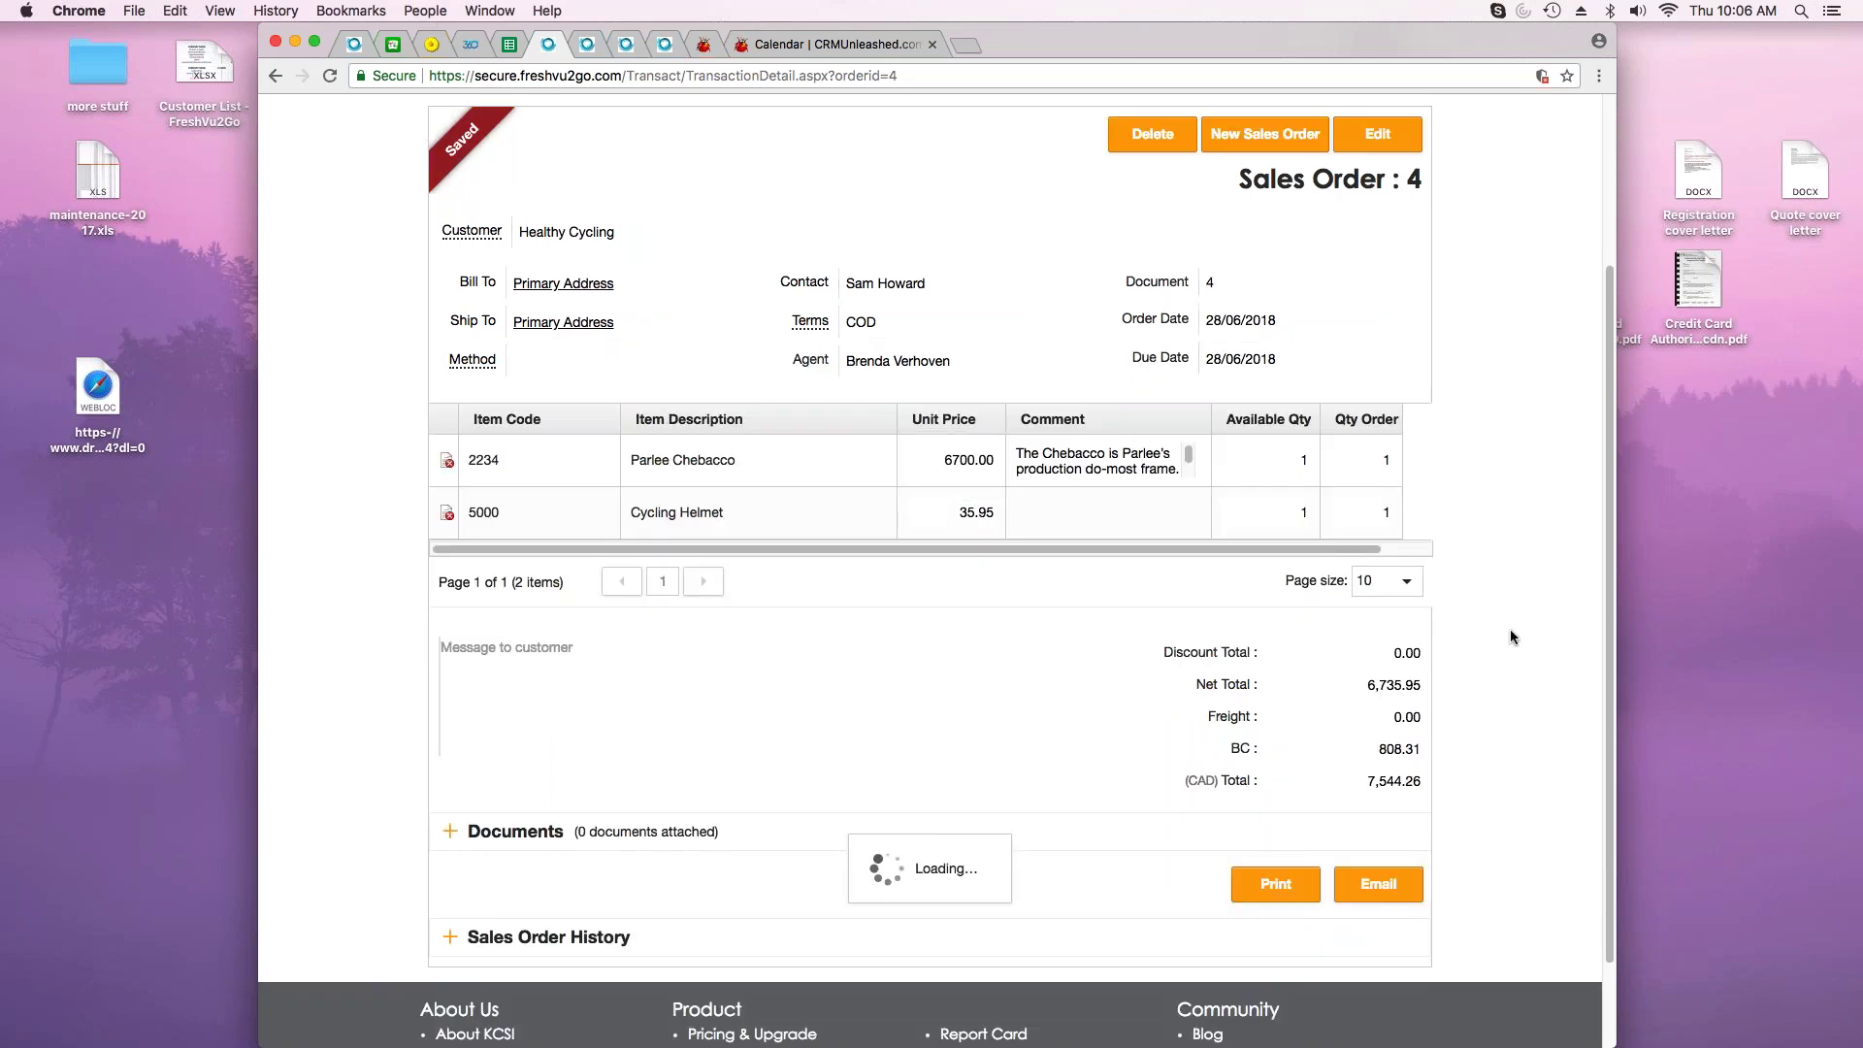
- Start a new invoice from the Invoice Manager and import the Healthy Cycling sales order into it
{"action": "scroll", "coordinate": [1510, 637], "scroll_direction": "up", "scroll_amount": 4}
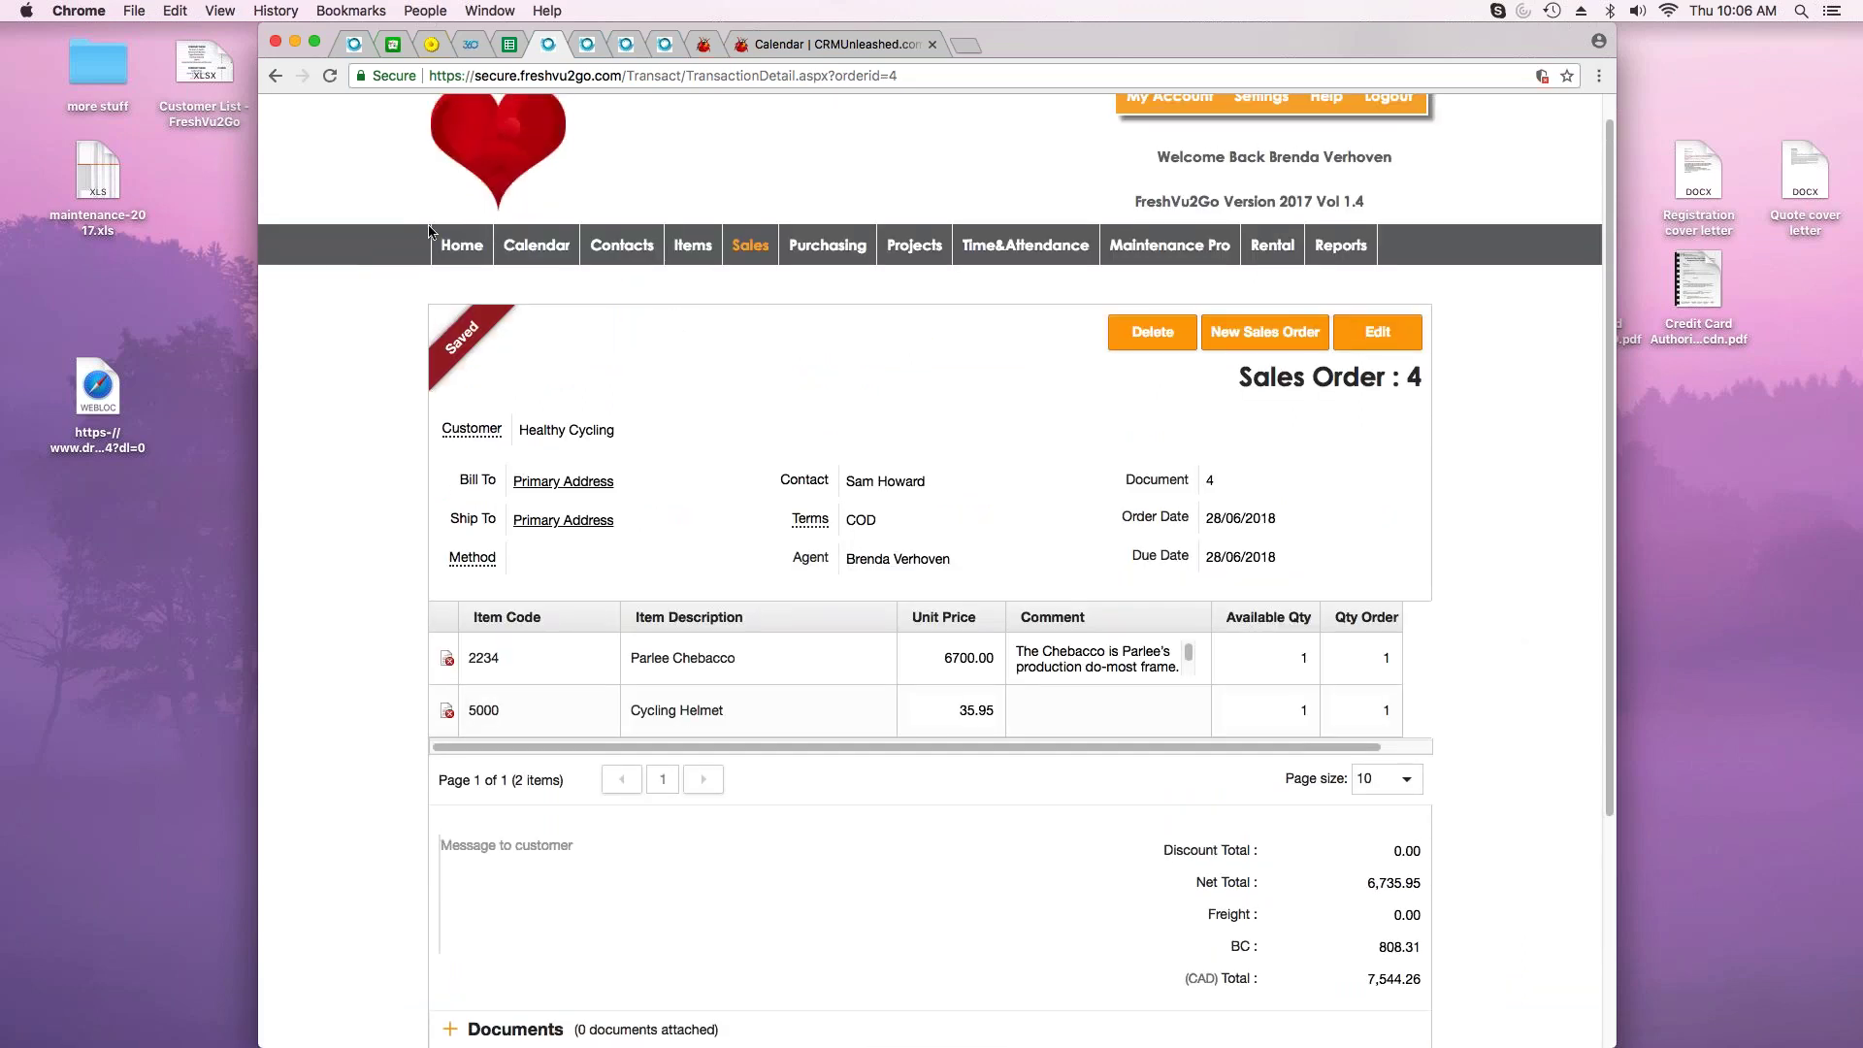
{"action": "mouse_move", "coordinate": [750, 245]}
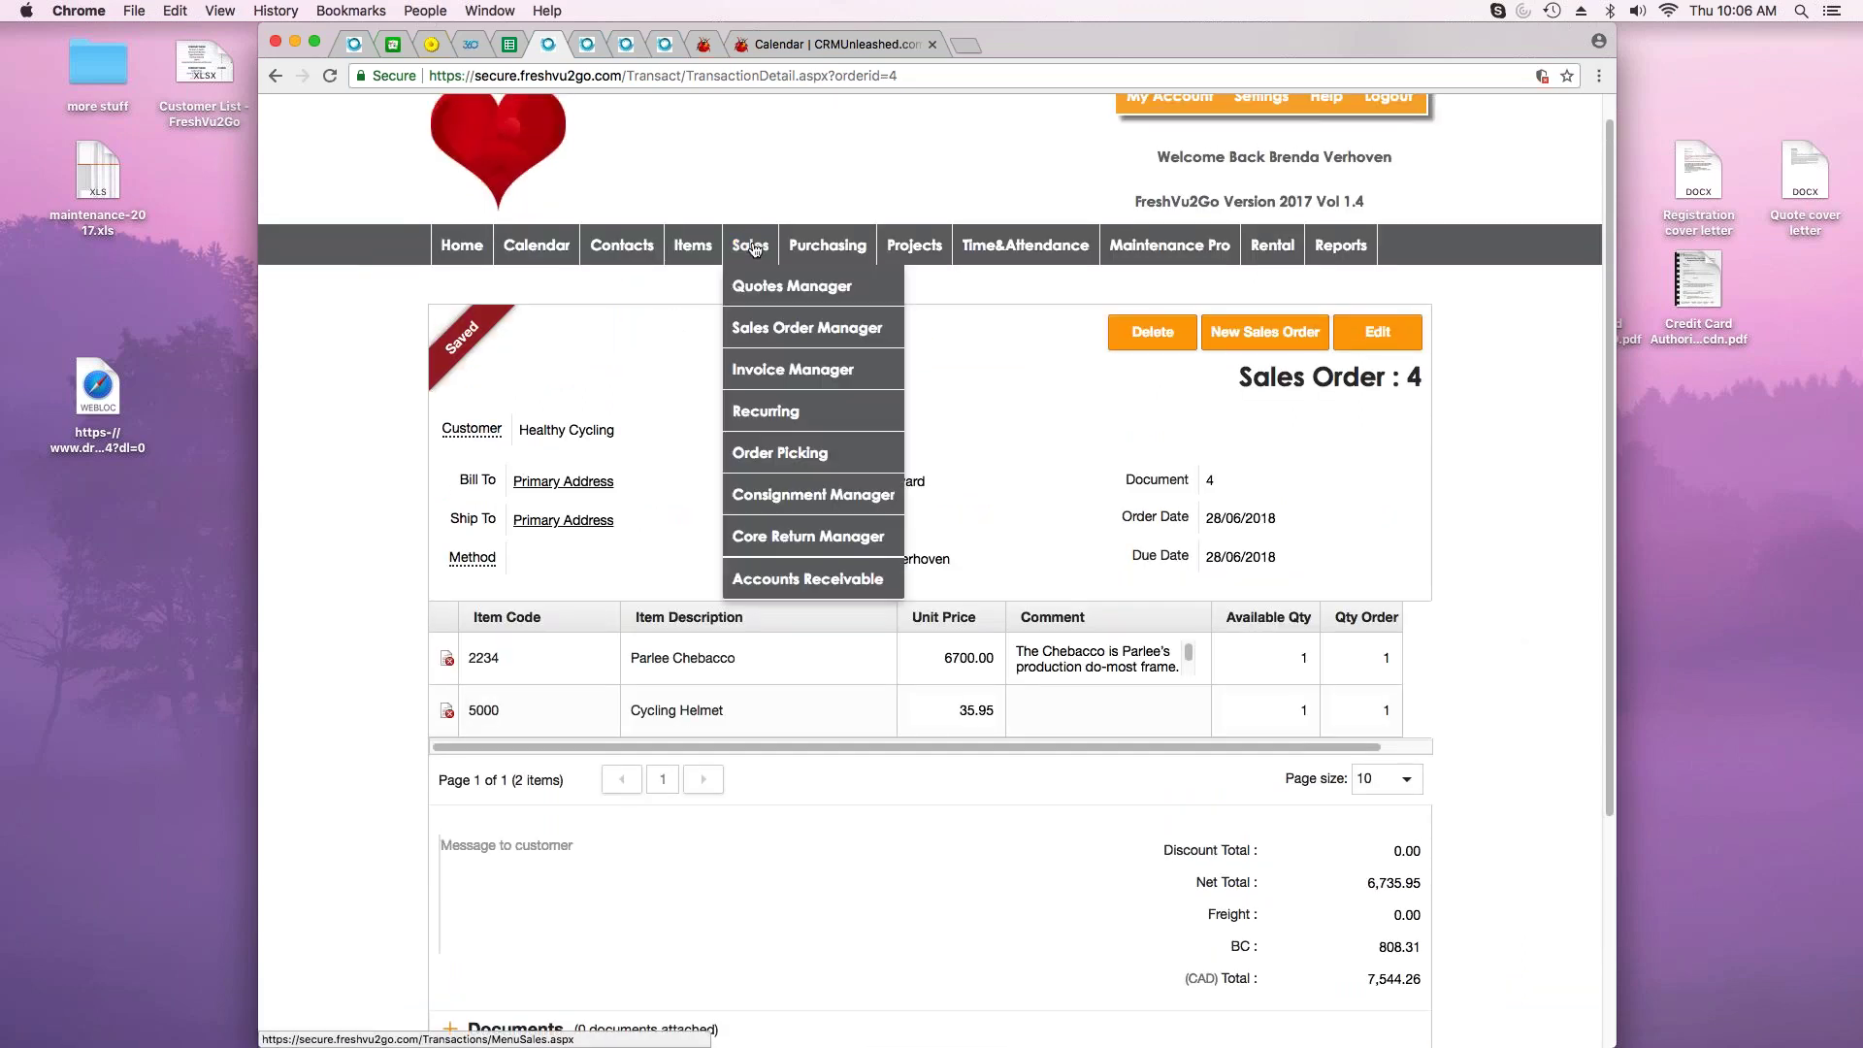
{"action": "left_click", "coordinate": [772, 369]}
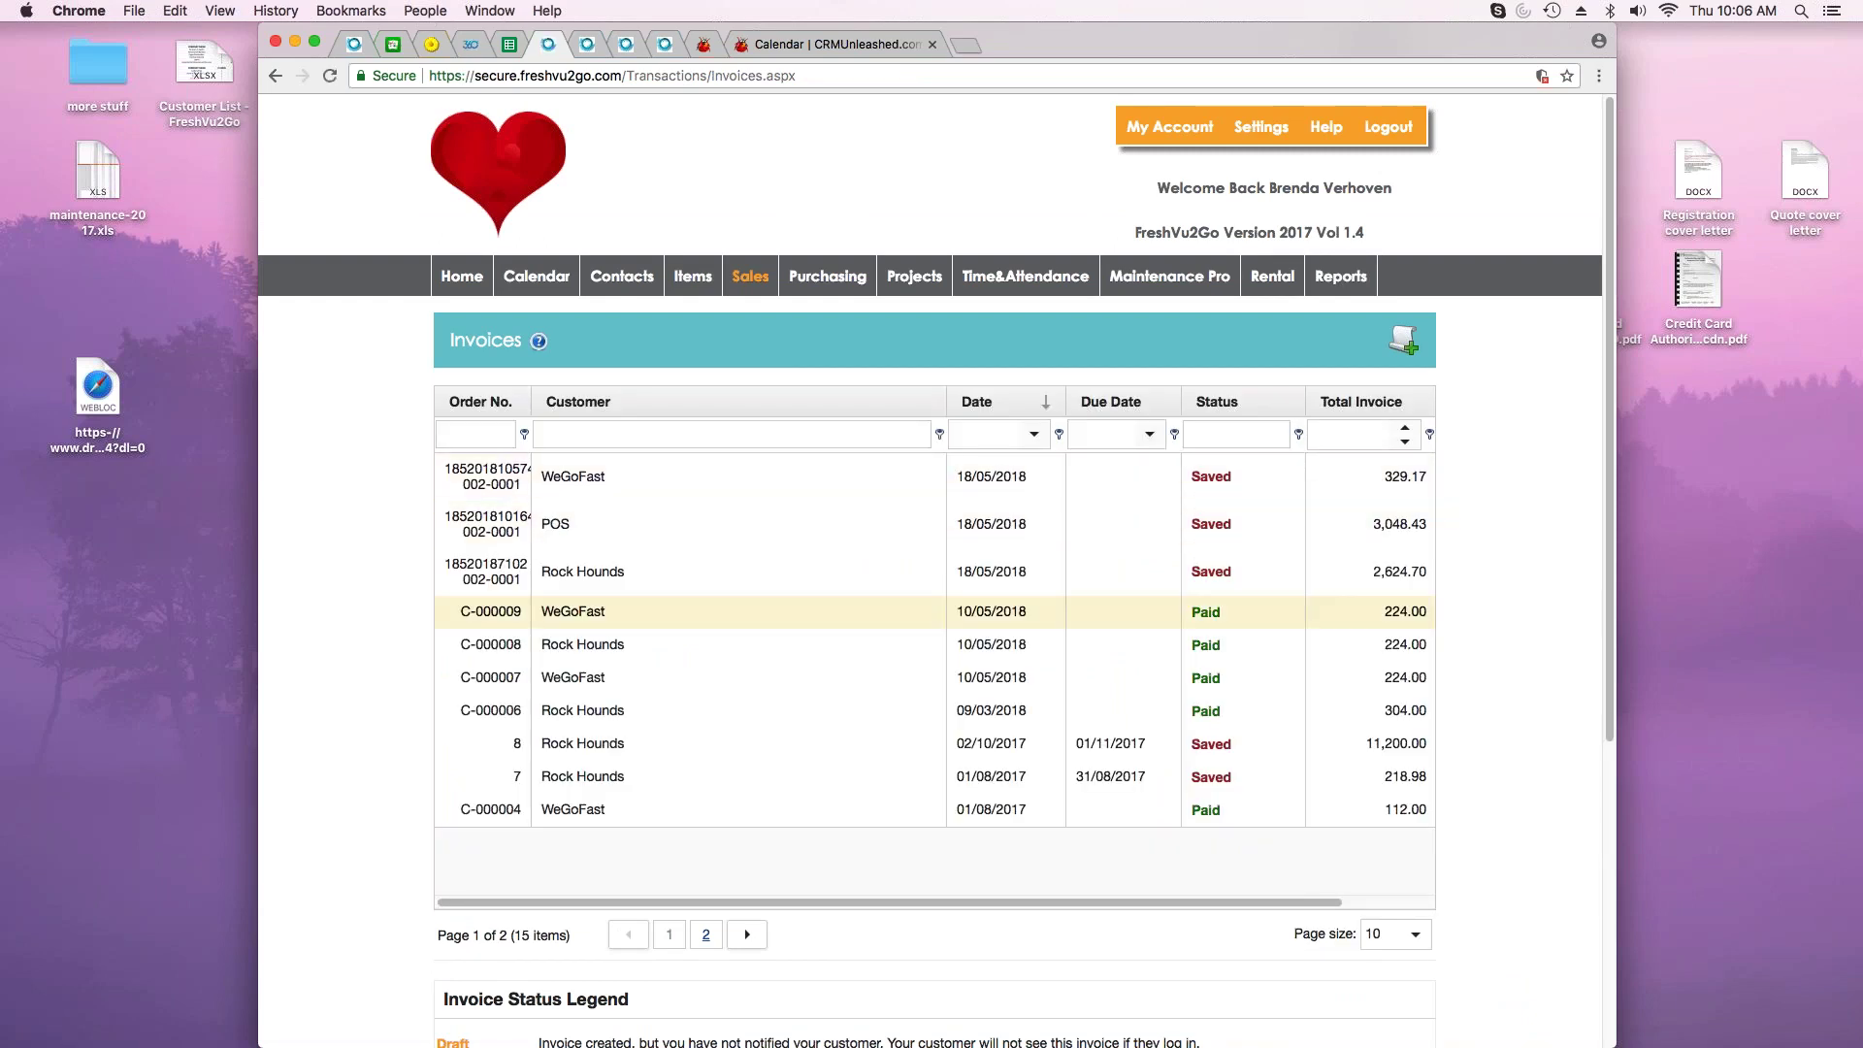
{"action": "left_click", "coordinate": [1412, 346]}
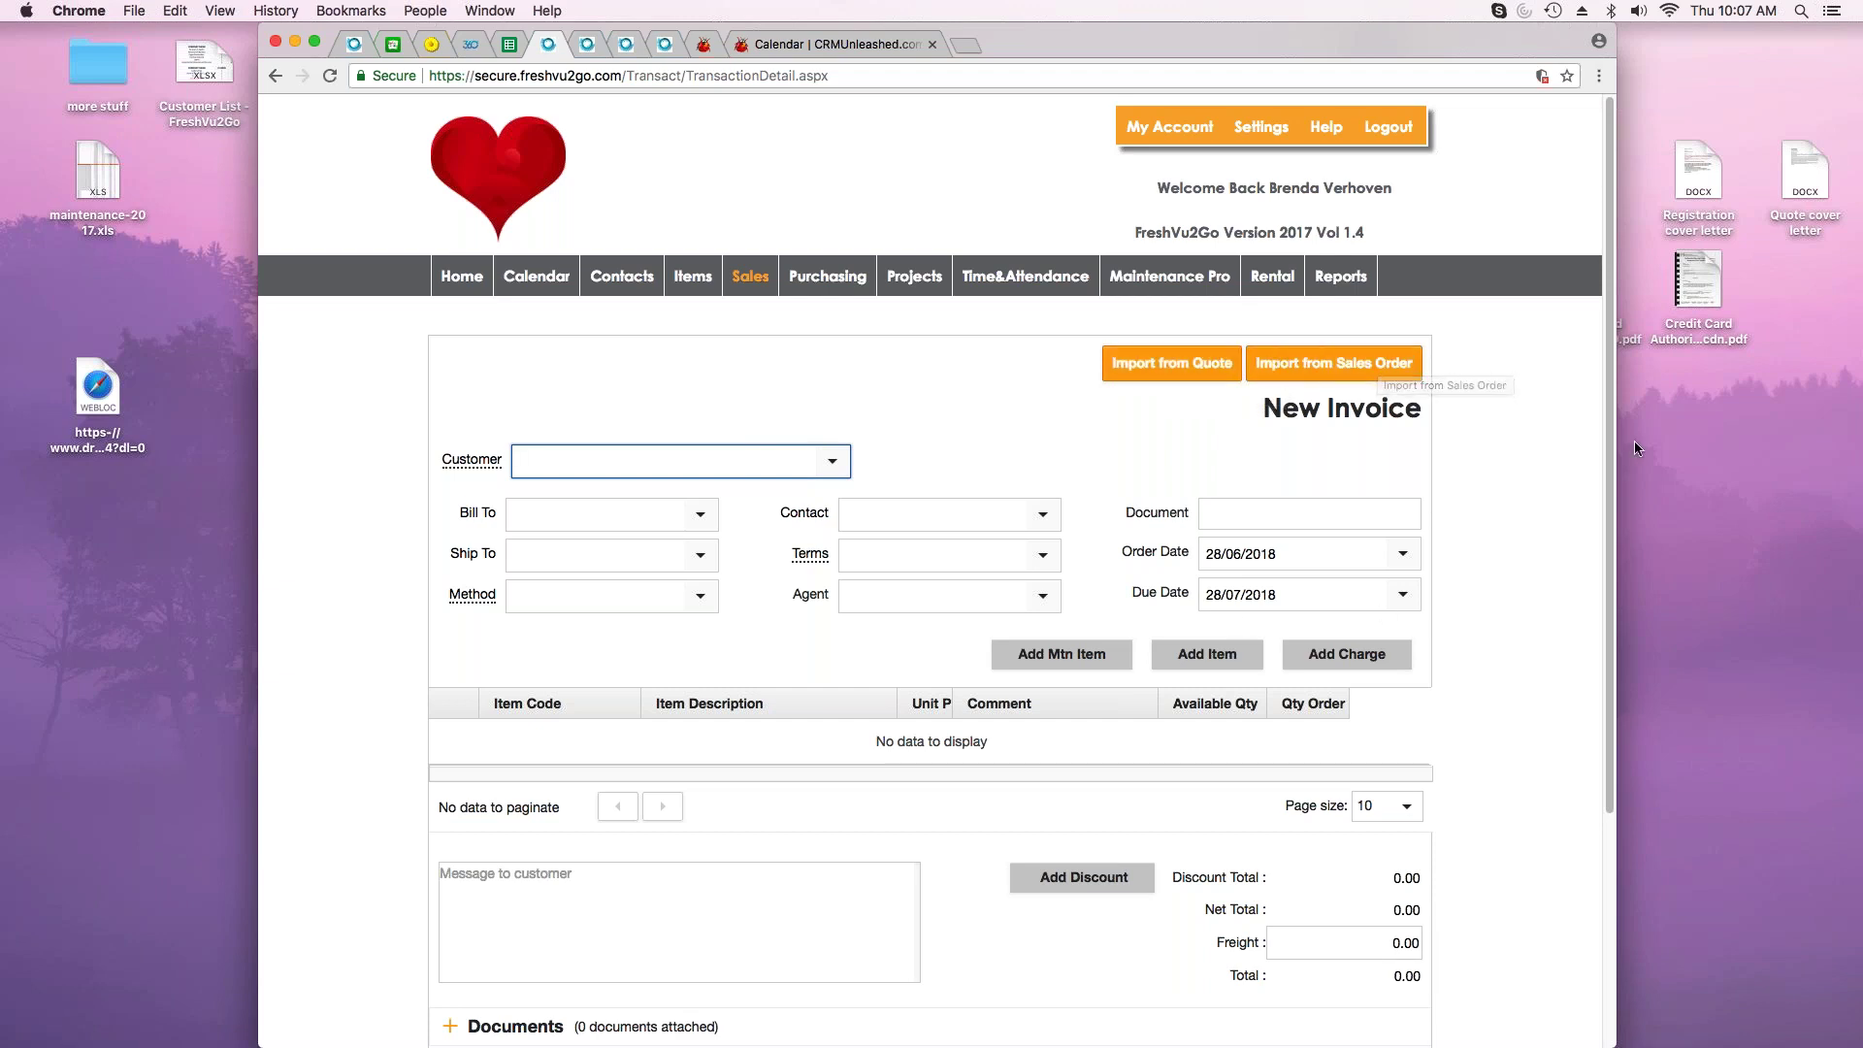
{"action": "left_click", "coordinate": [1345, 367]}
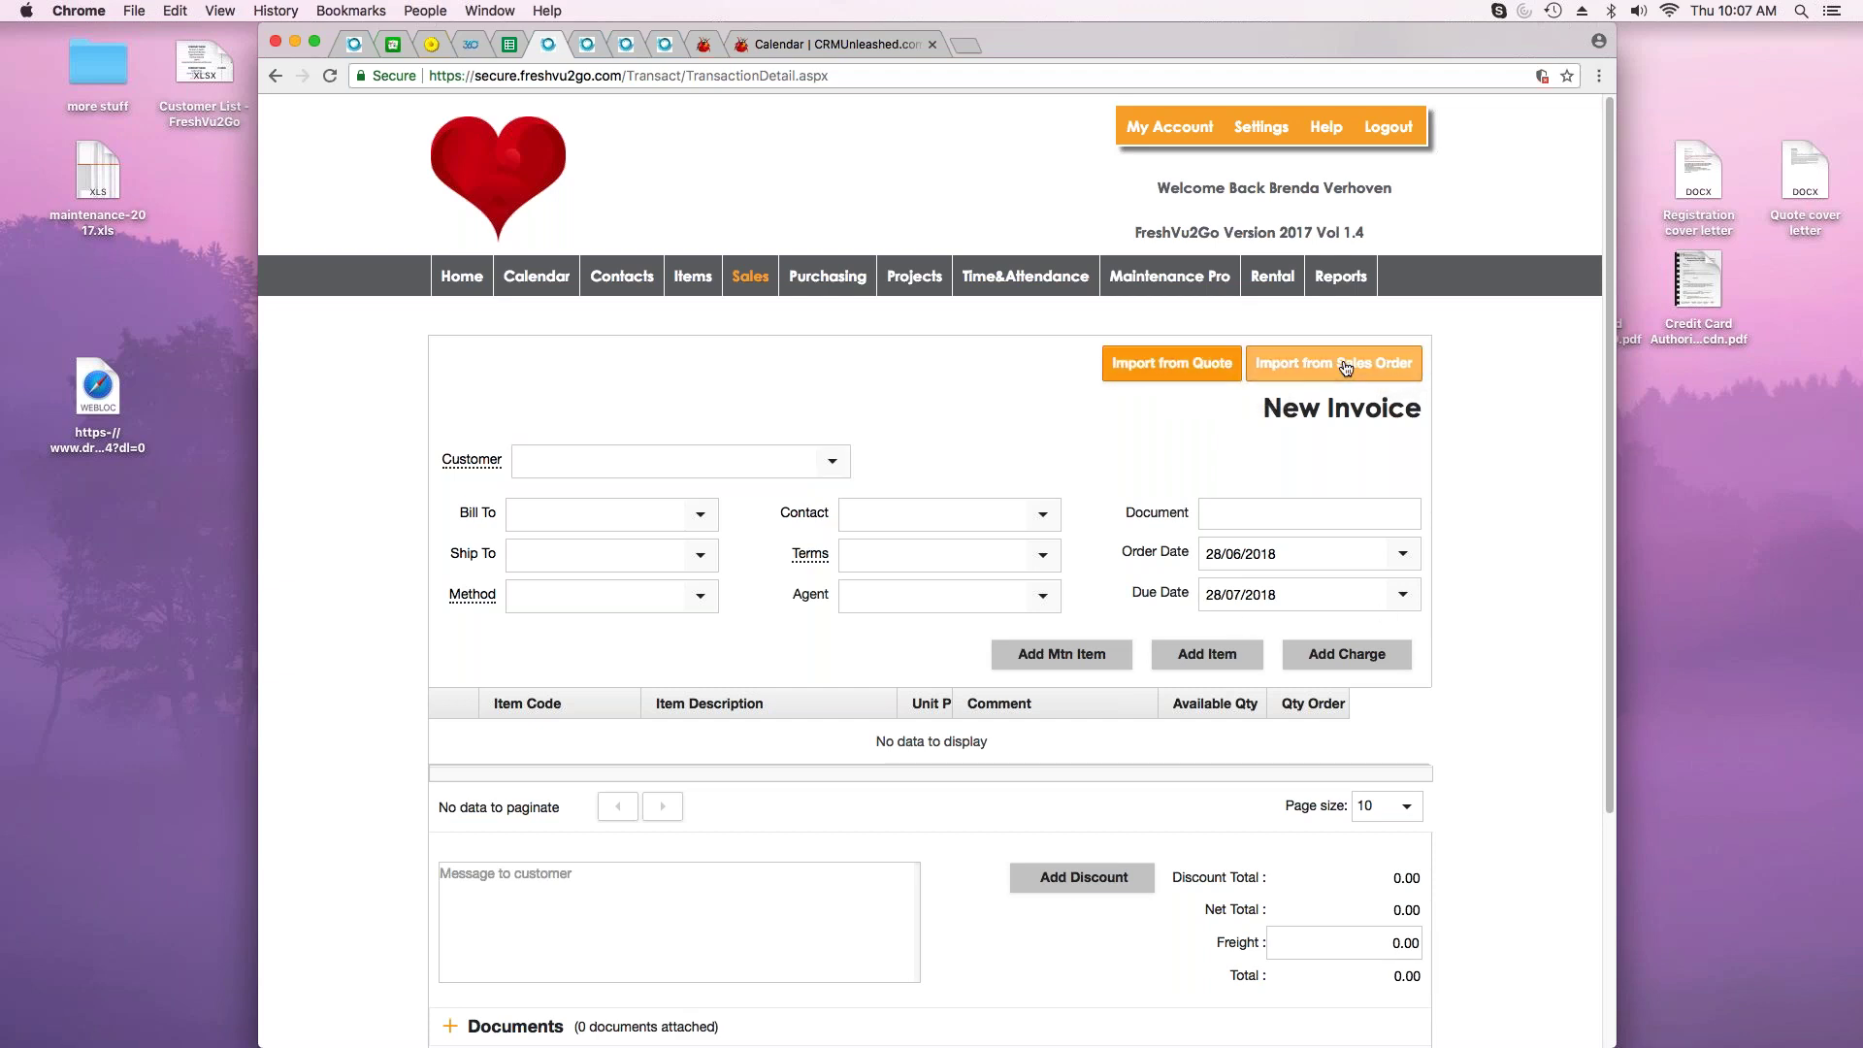
{"action": "left_click", "coordinate": [610, 411]}
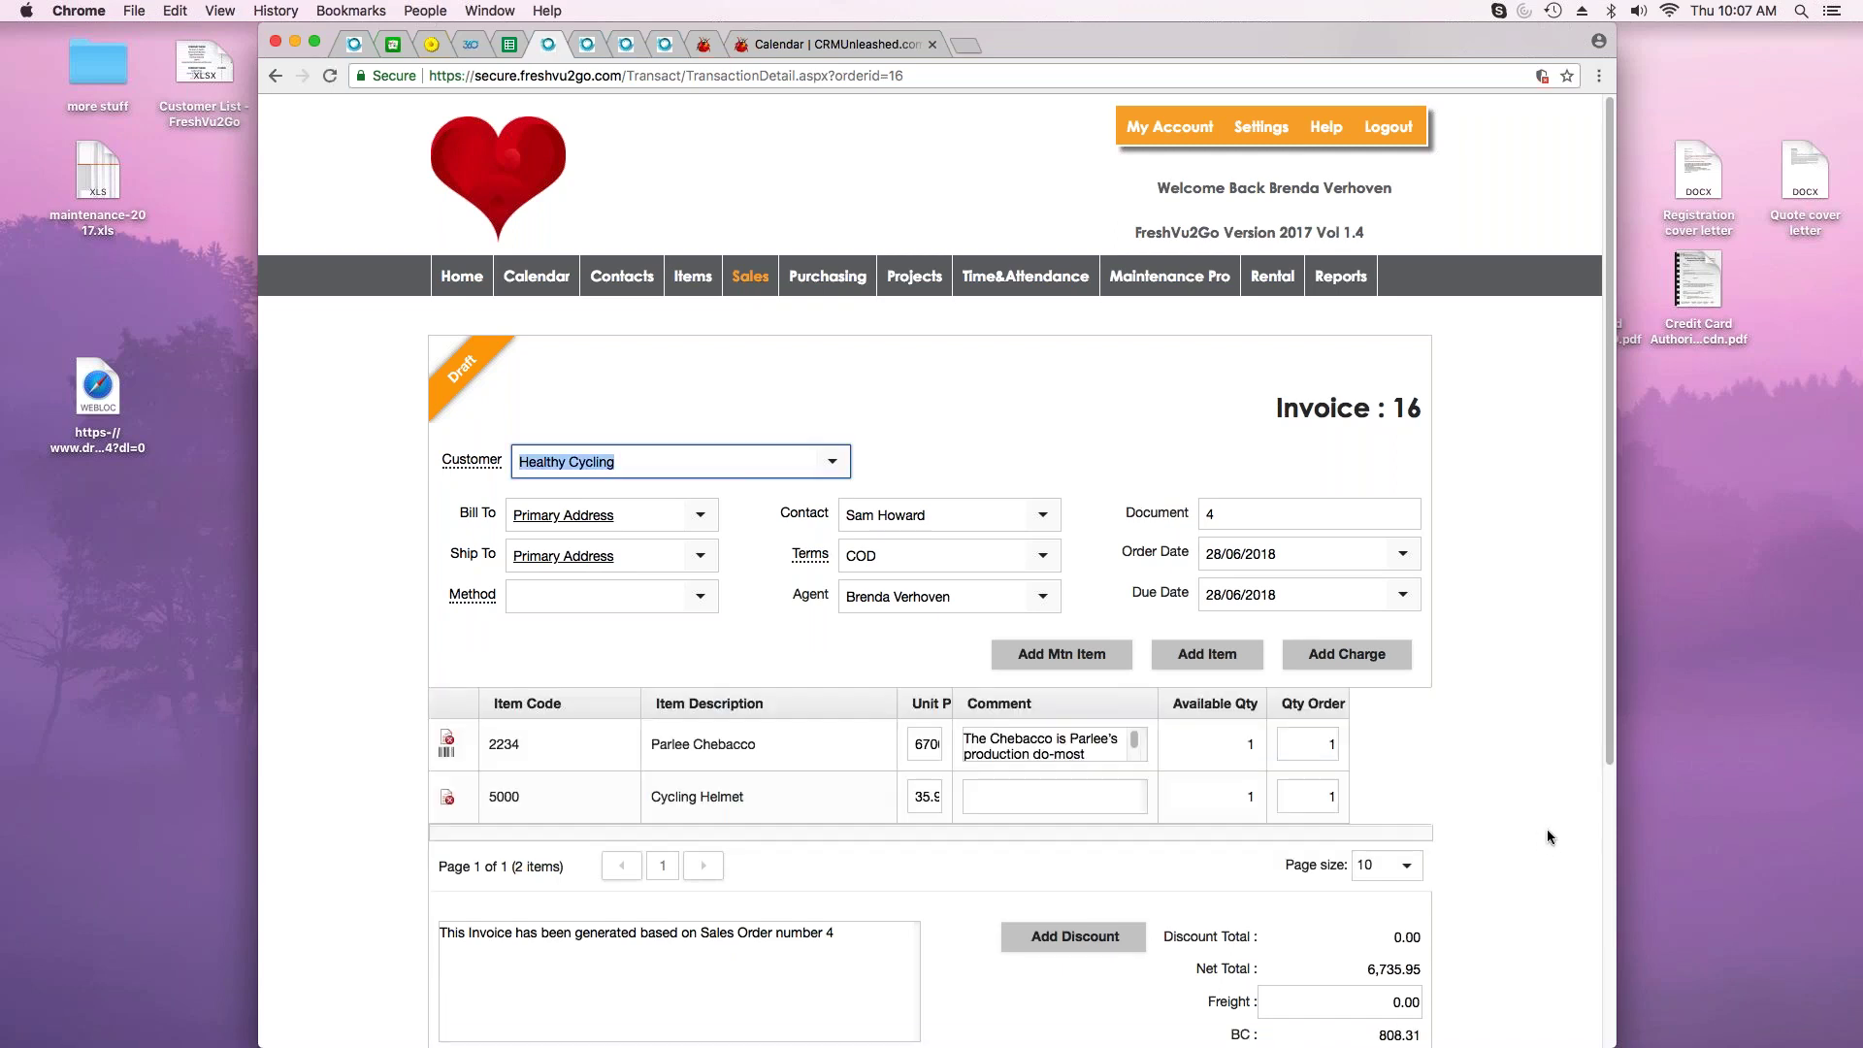
- Assign serial number ParCheb 003 to the Parlee Chebacco line of the invoice and save the selection
{"action": "scroll", "coordinate": [1547, 829], "scroll_direction": "down", "scroll_amount": 2}
{"action": "scroll", "coordinate": [1547, 836], "scroll_direction": "down", "scroll_amount": 2}
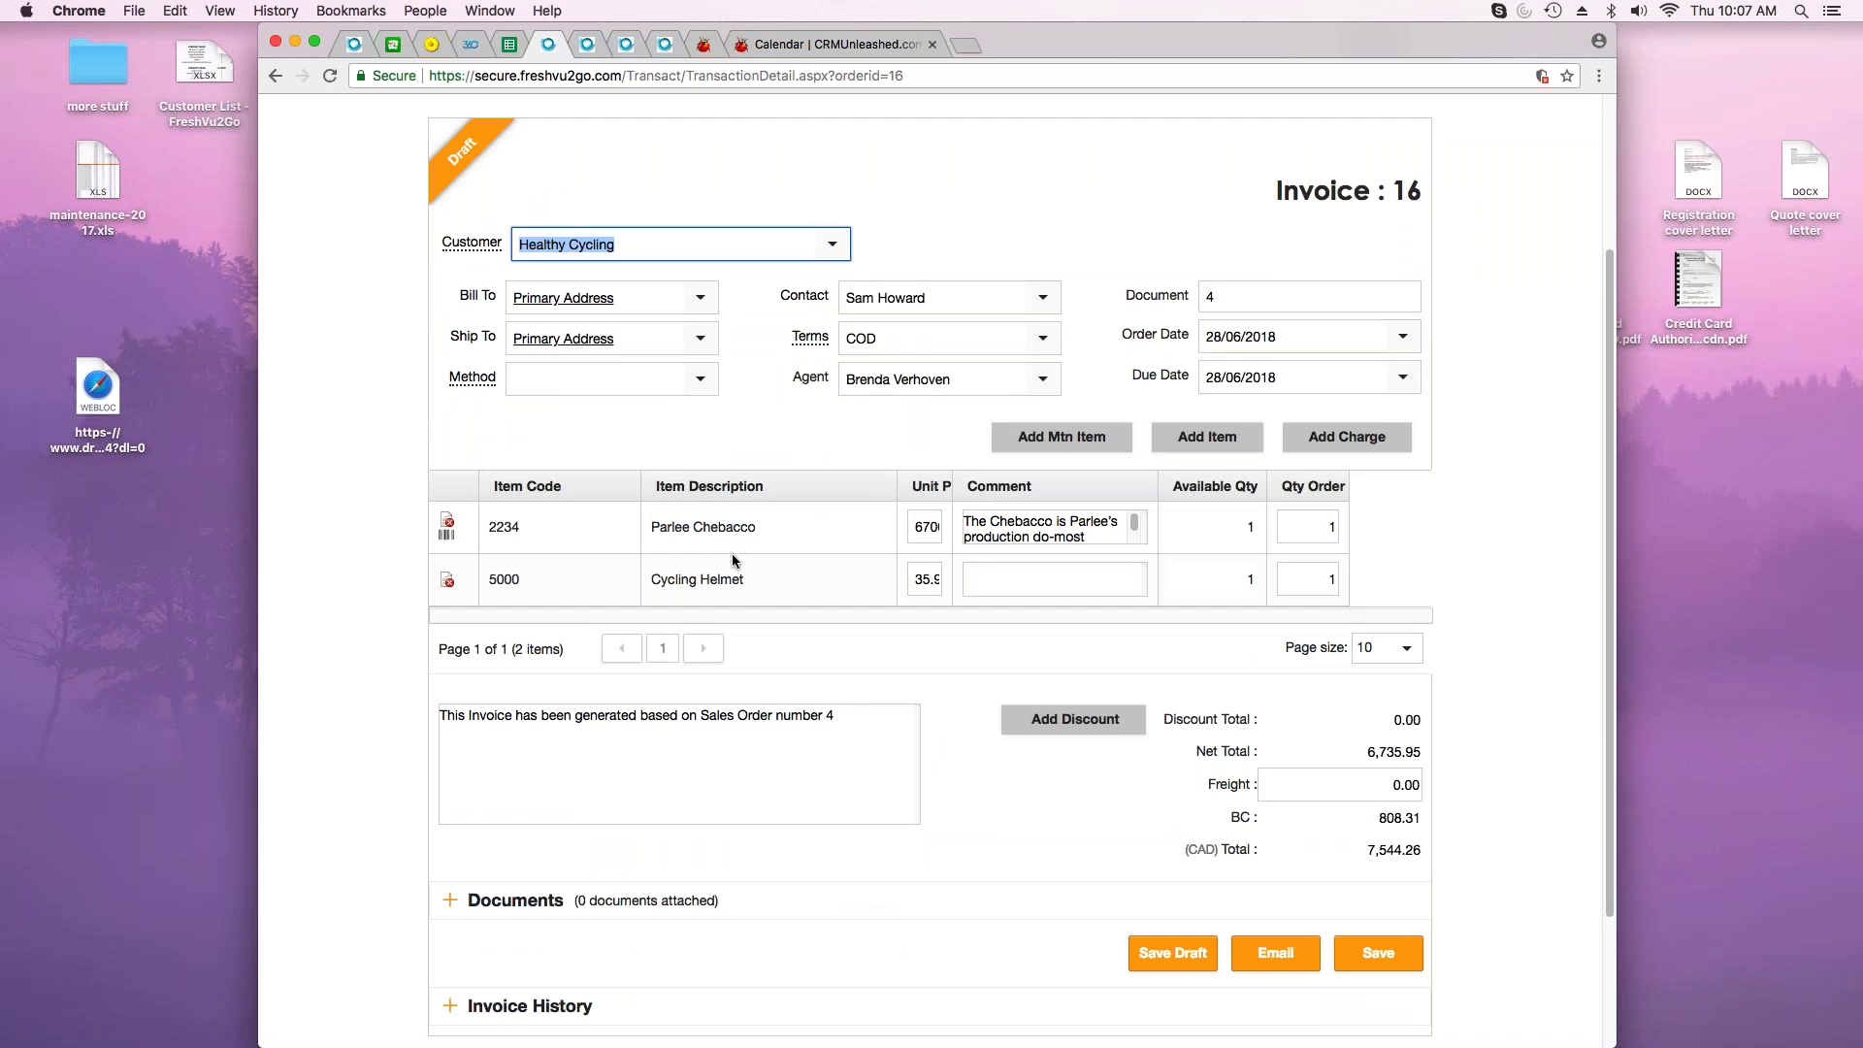
{"action": "left_click", "coordinate": [446, 537]}
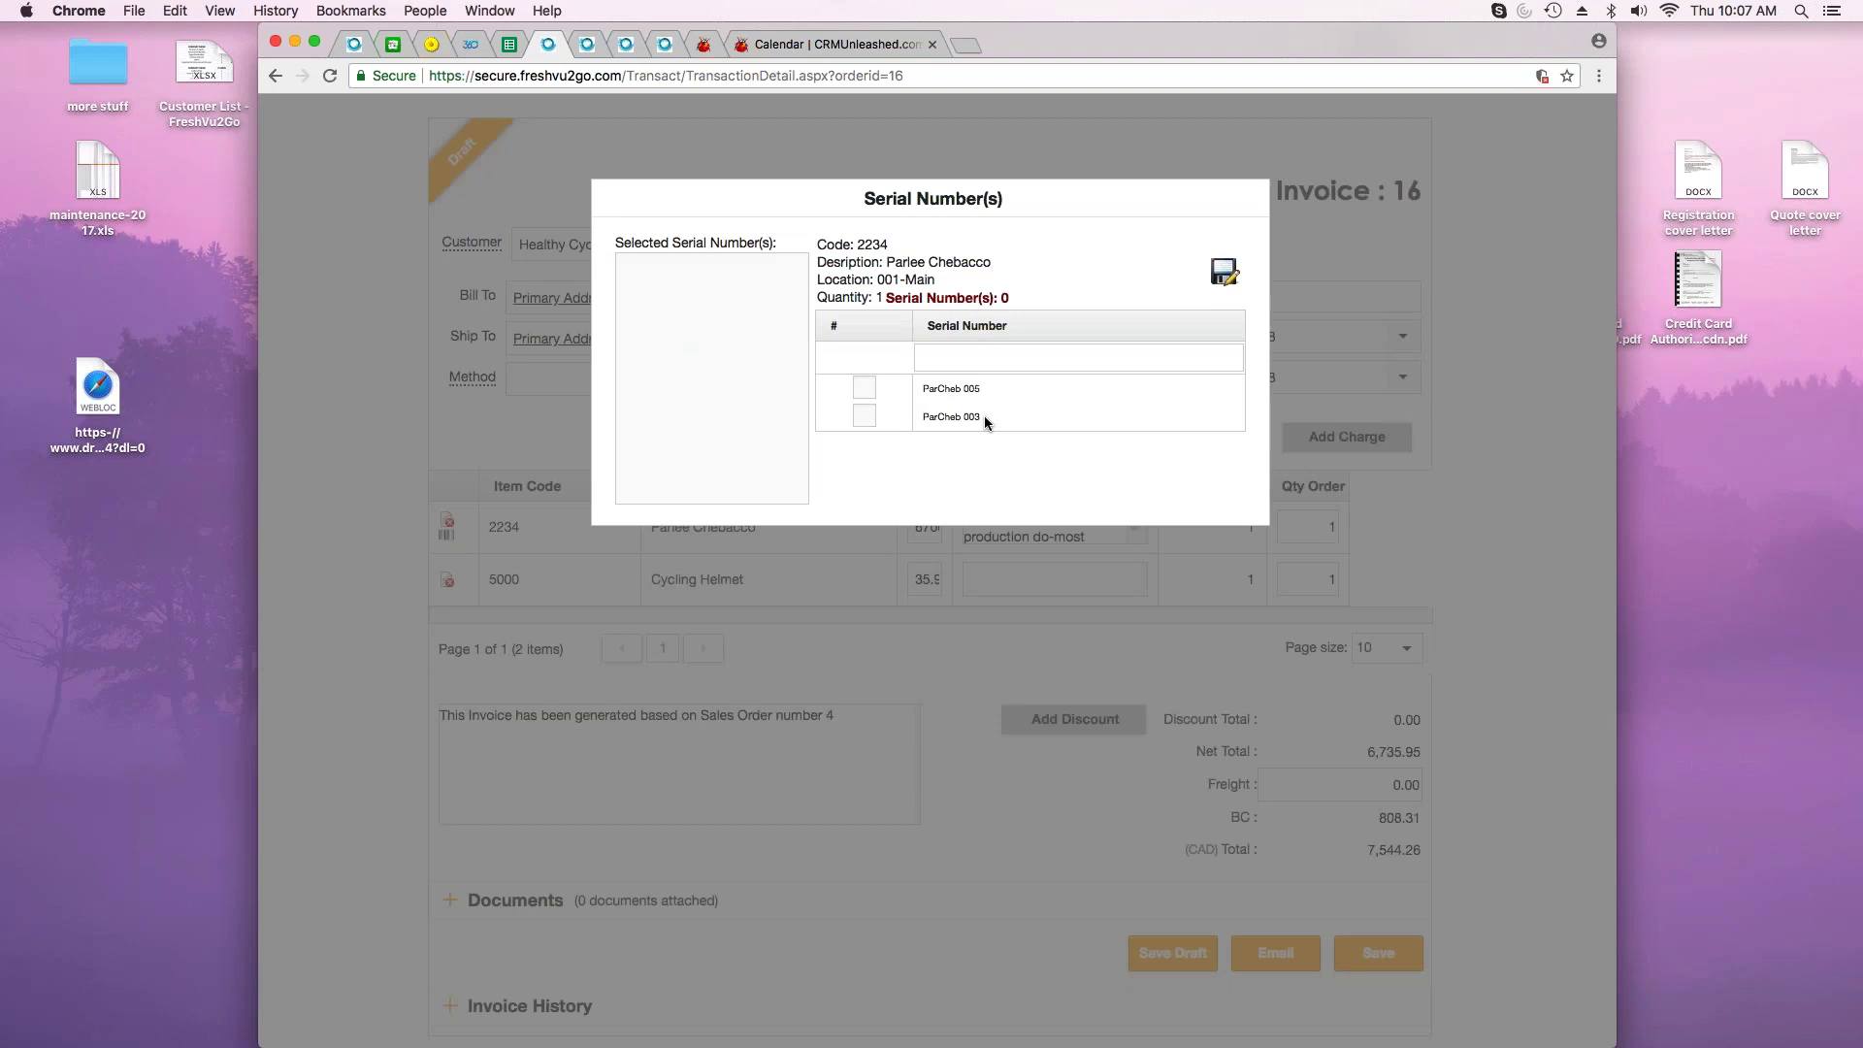
{"action": "left_click", "coordinate": [861, 415]}
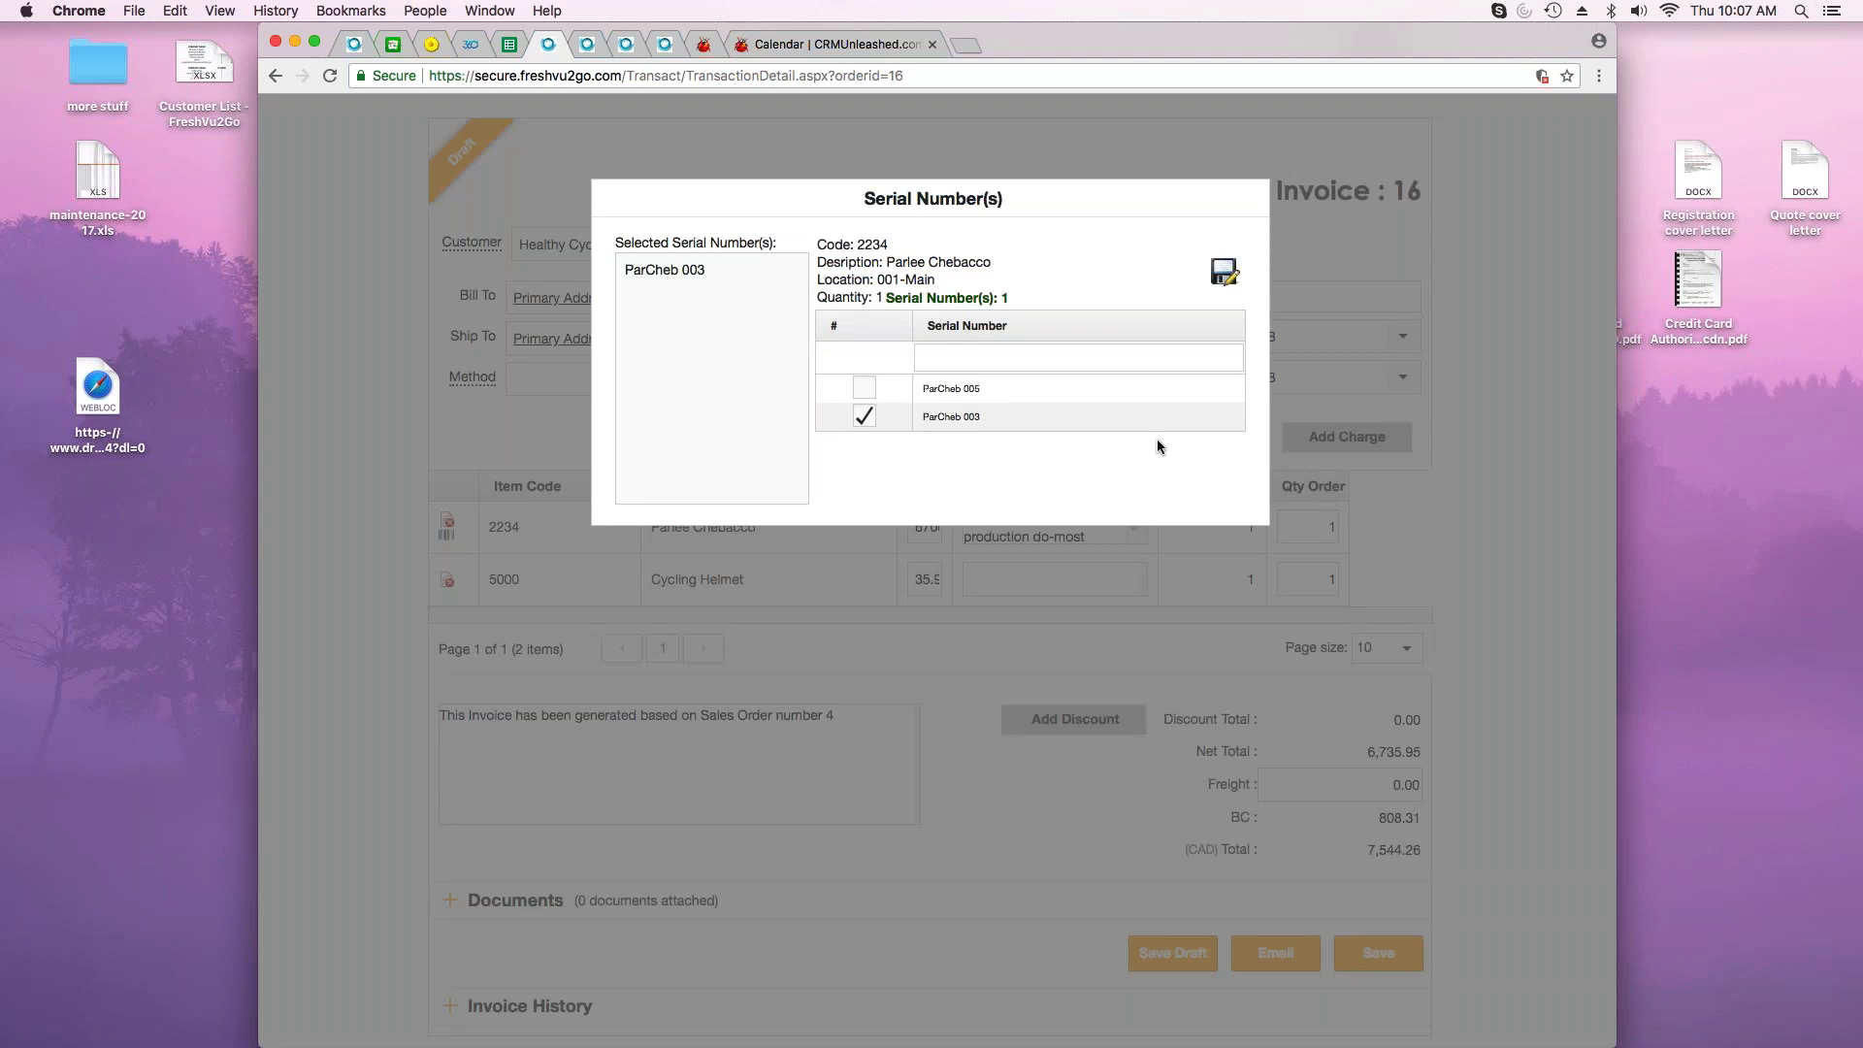
{"action": "left_click", "coordinate": [1227, 274]}
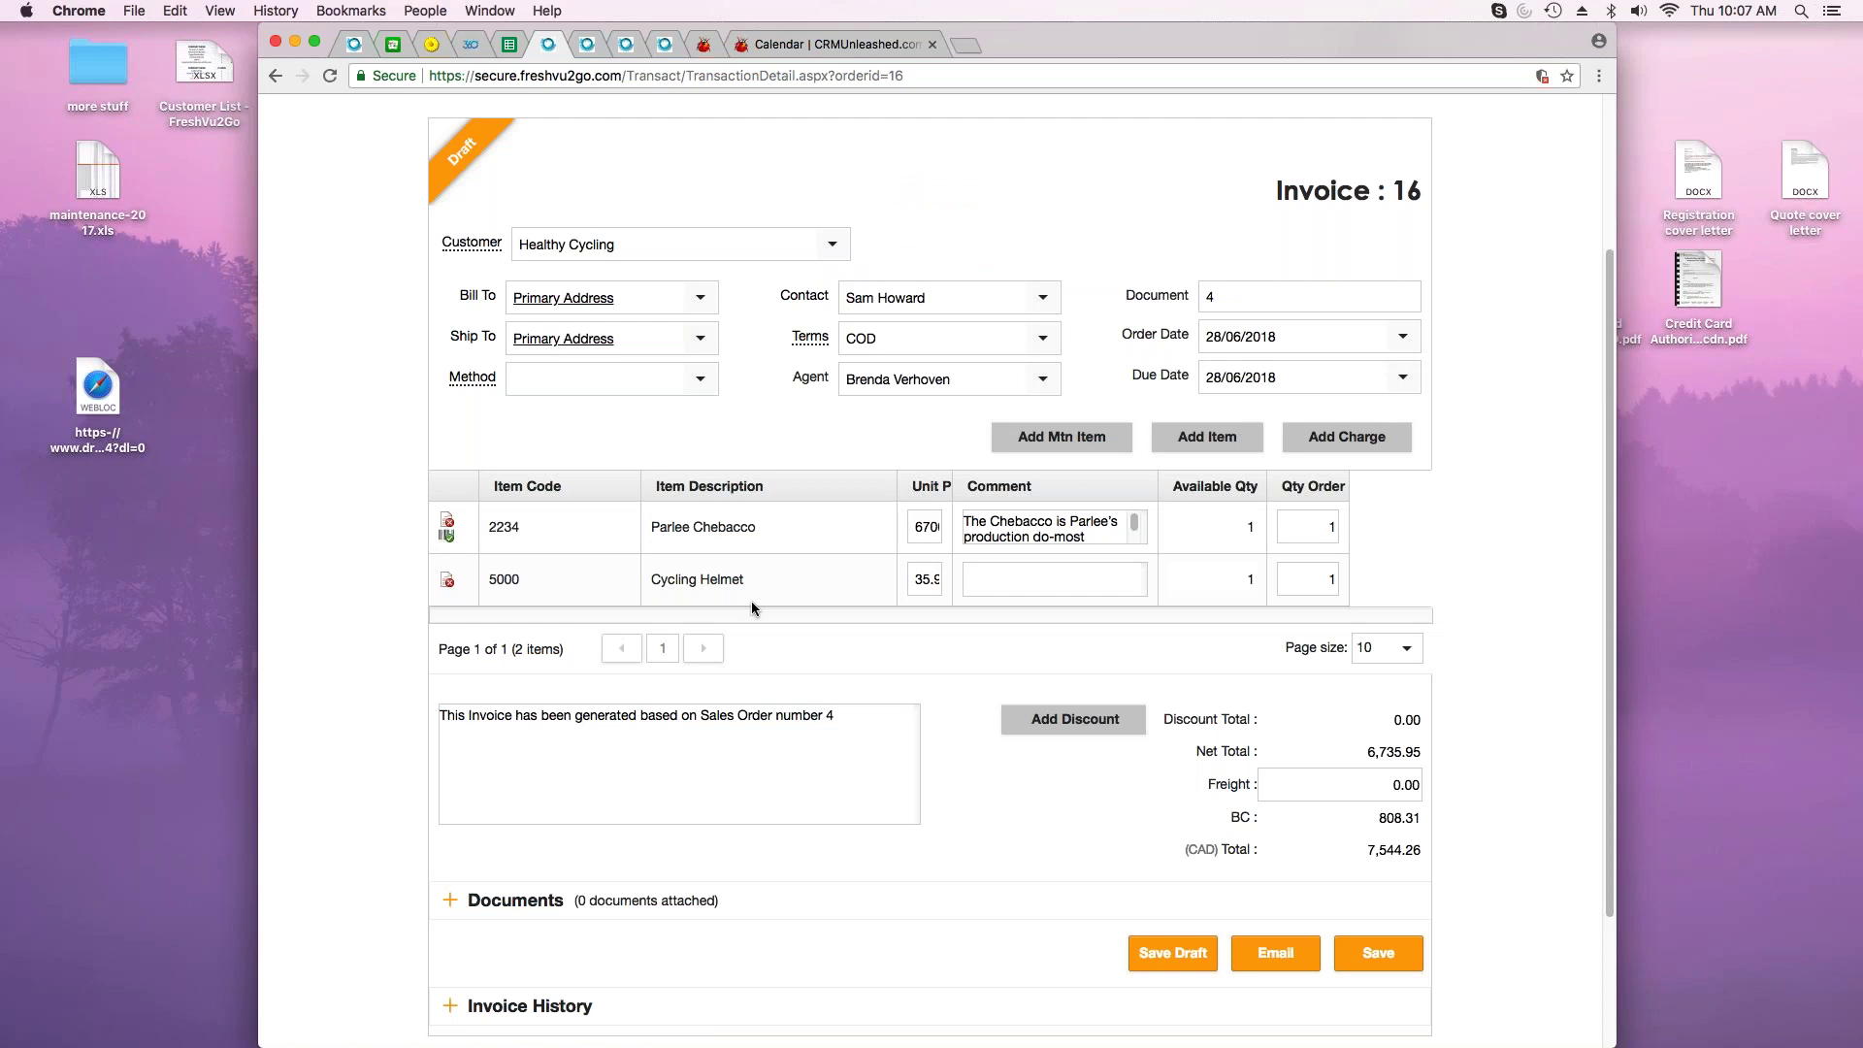
- Apply the 20% seasonal discount to only the Parlee Chebacco item on the invoice
{"action": "left_click", "coordinate": [1074, 719]}
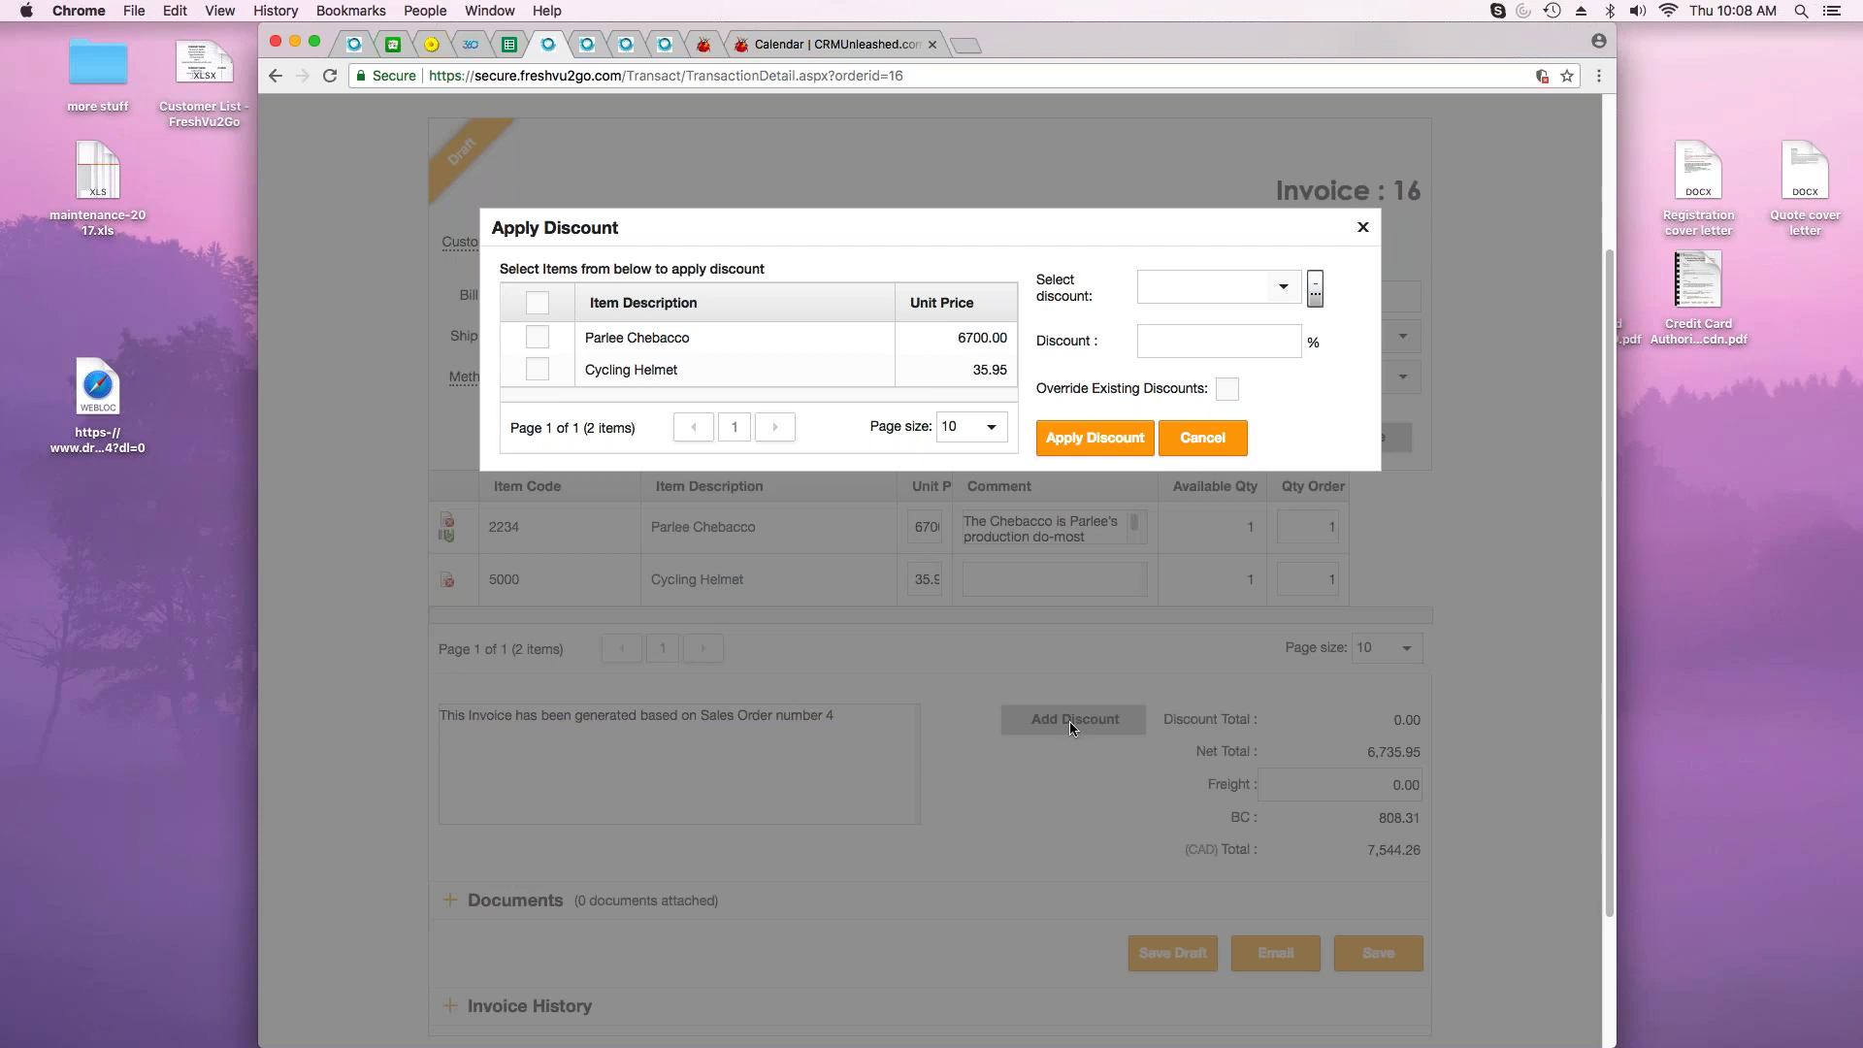
{"action": "left_click", "coordinate": [537, 337]}
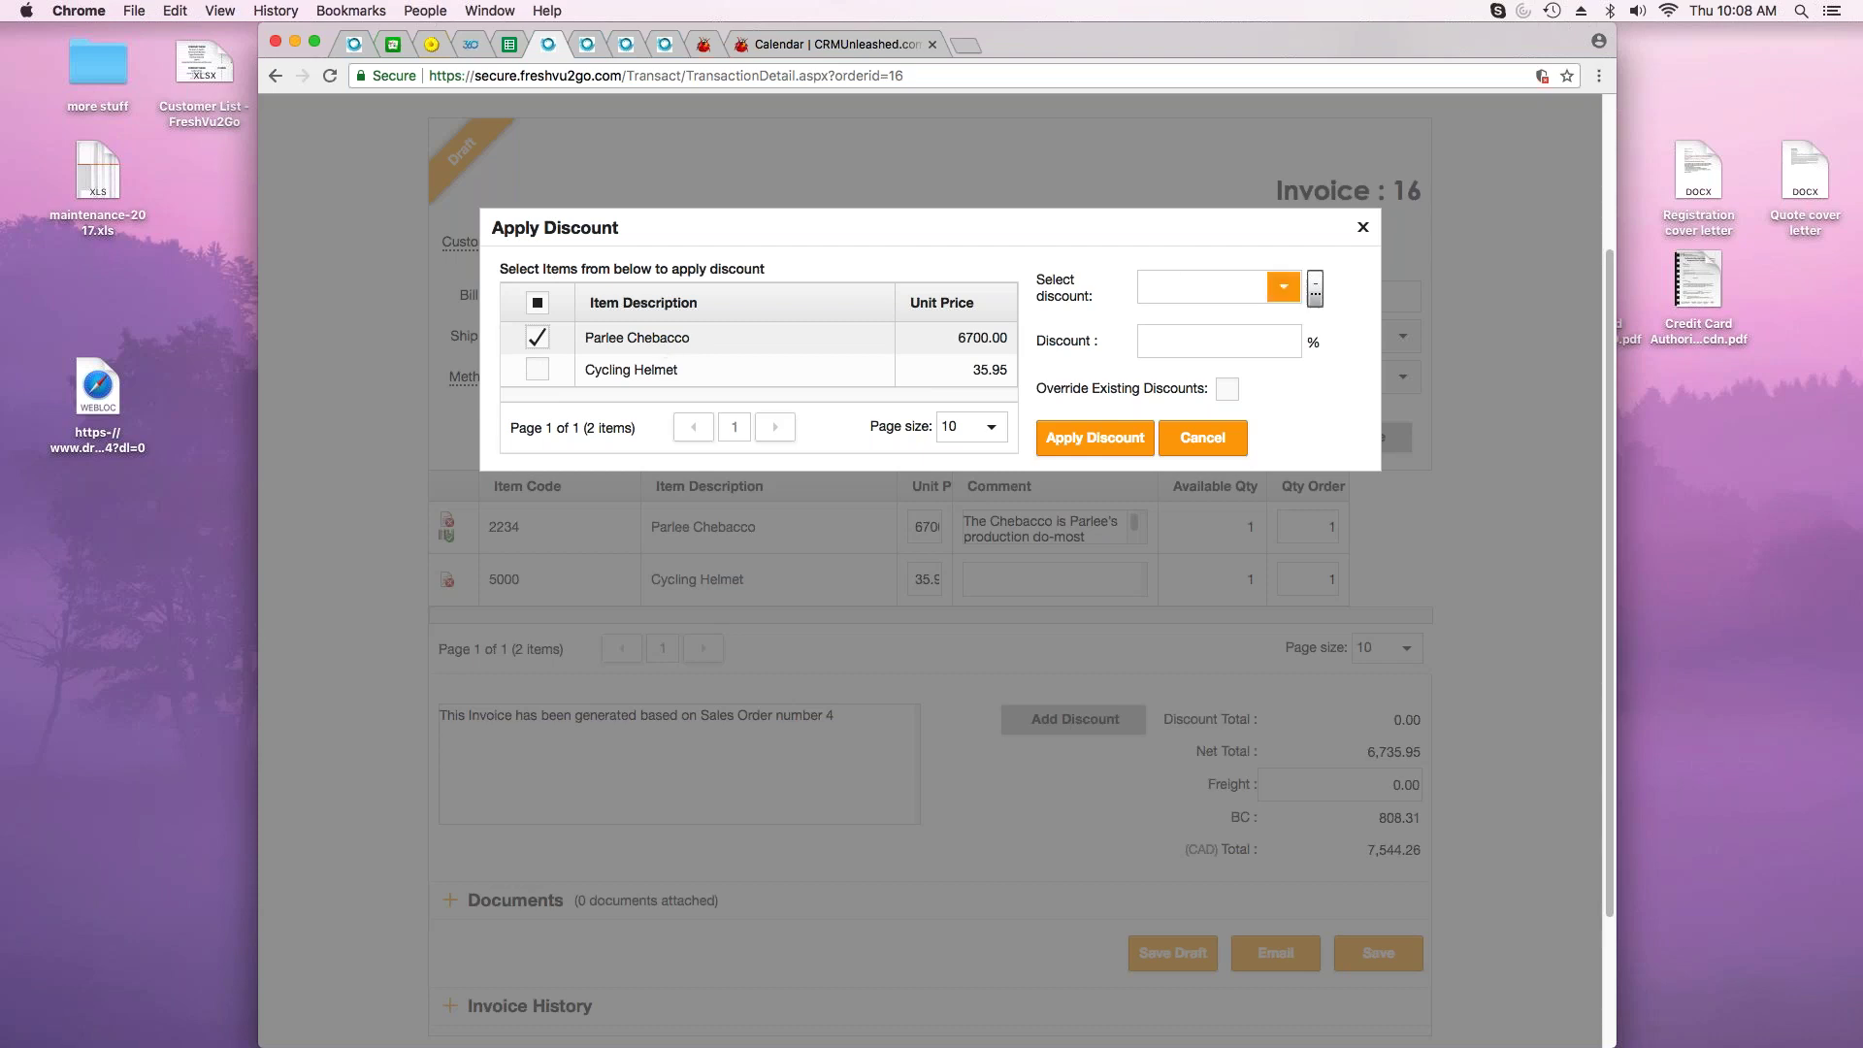
{"action": "left_click", "coordinate": [1289, 288]}
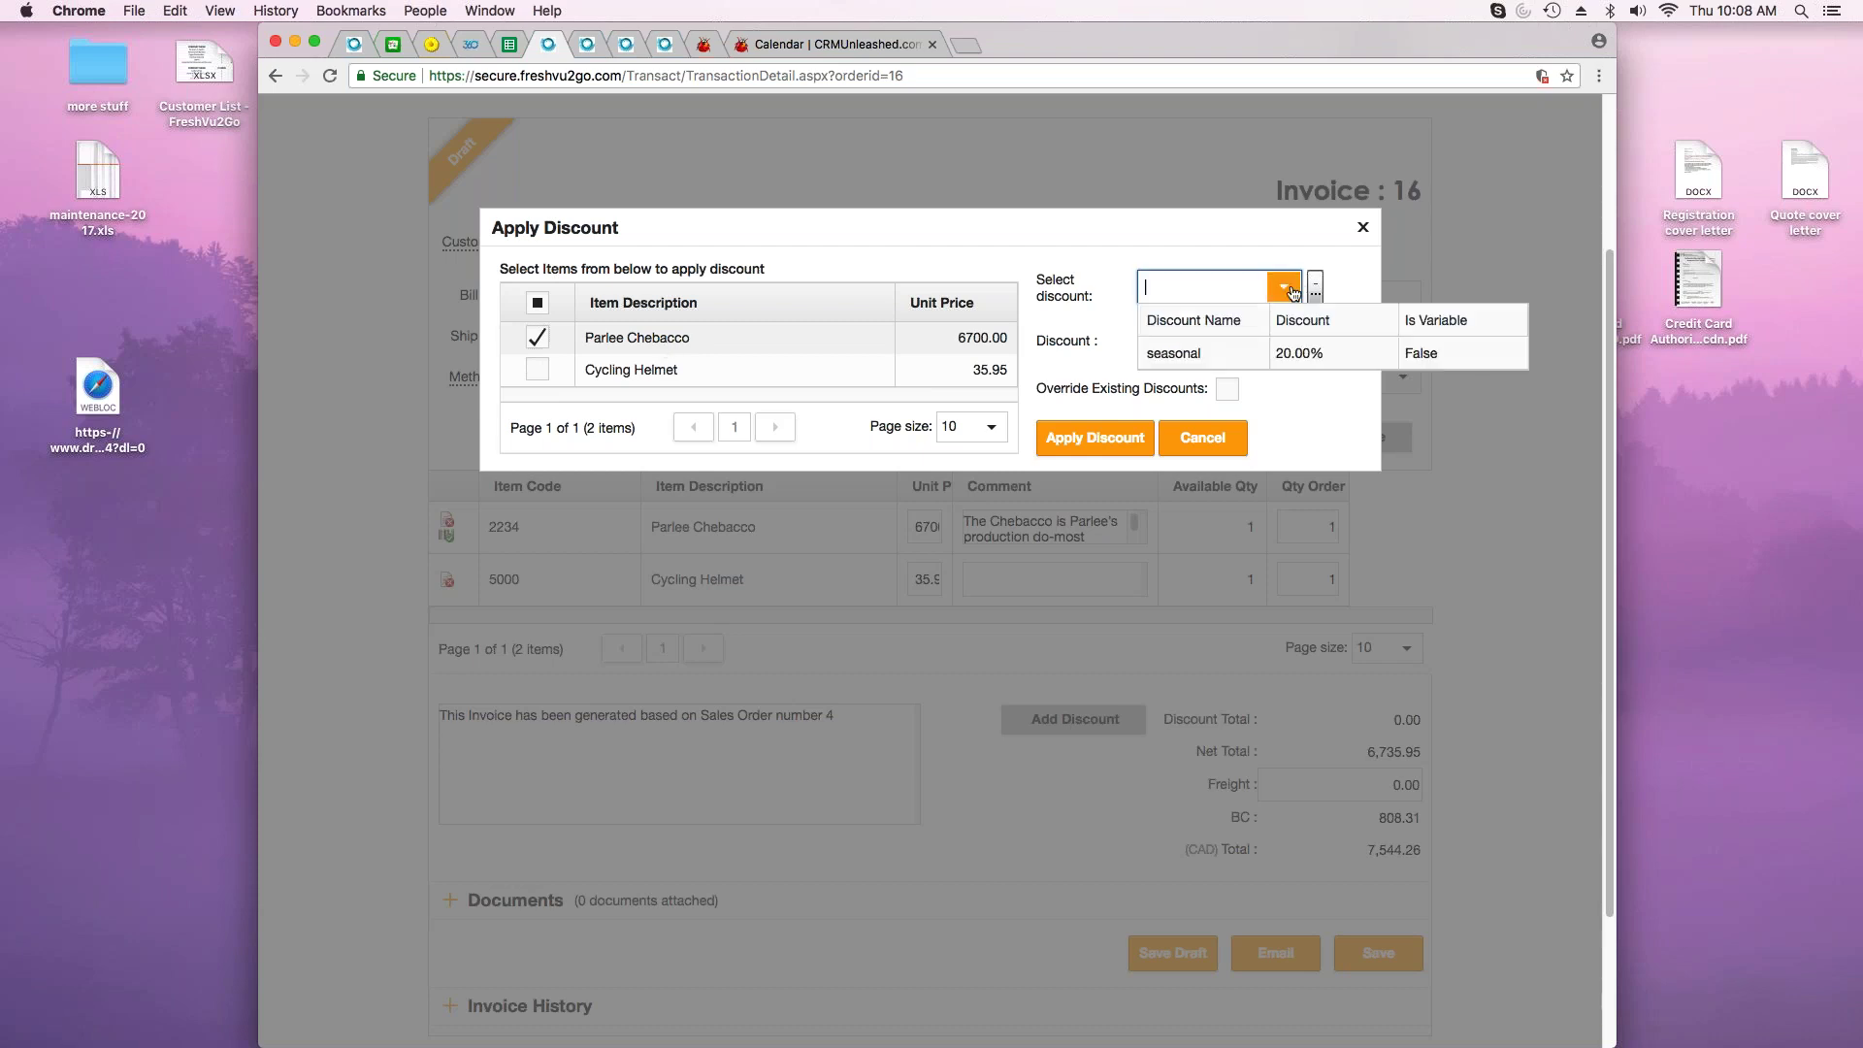
{"action": "left_click", "coordinate": [1192, 353]}
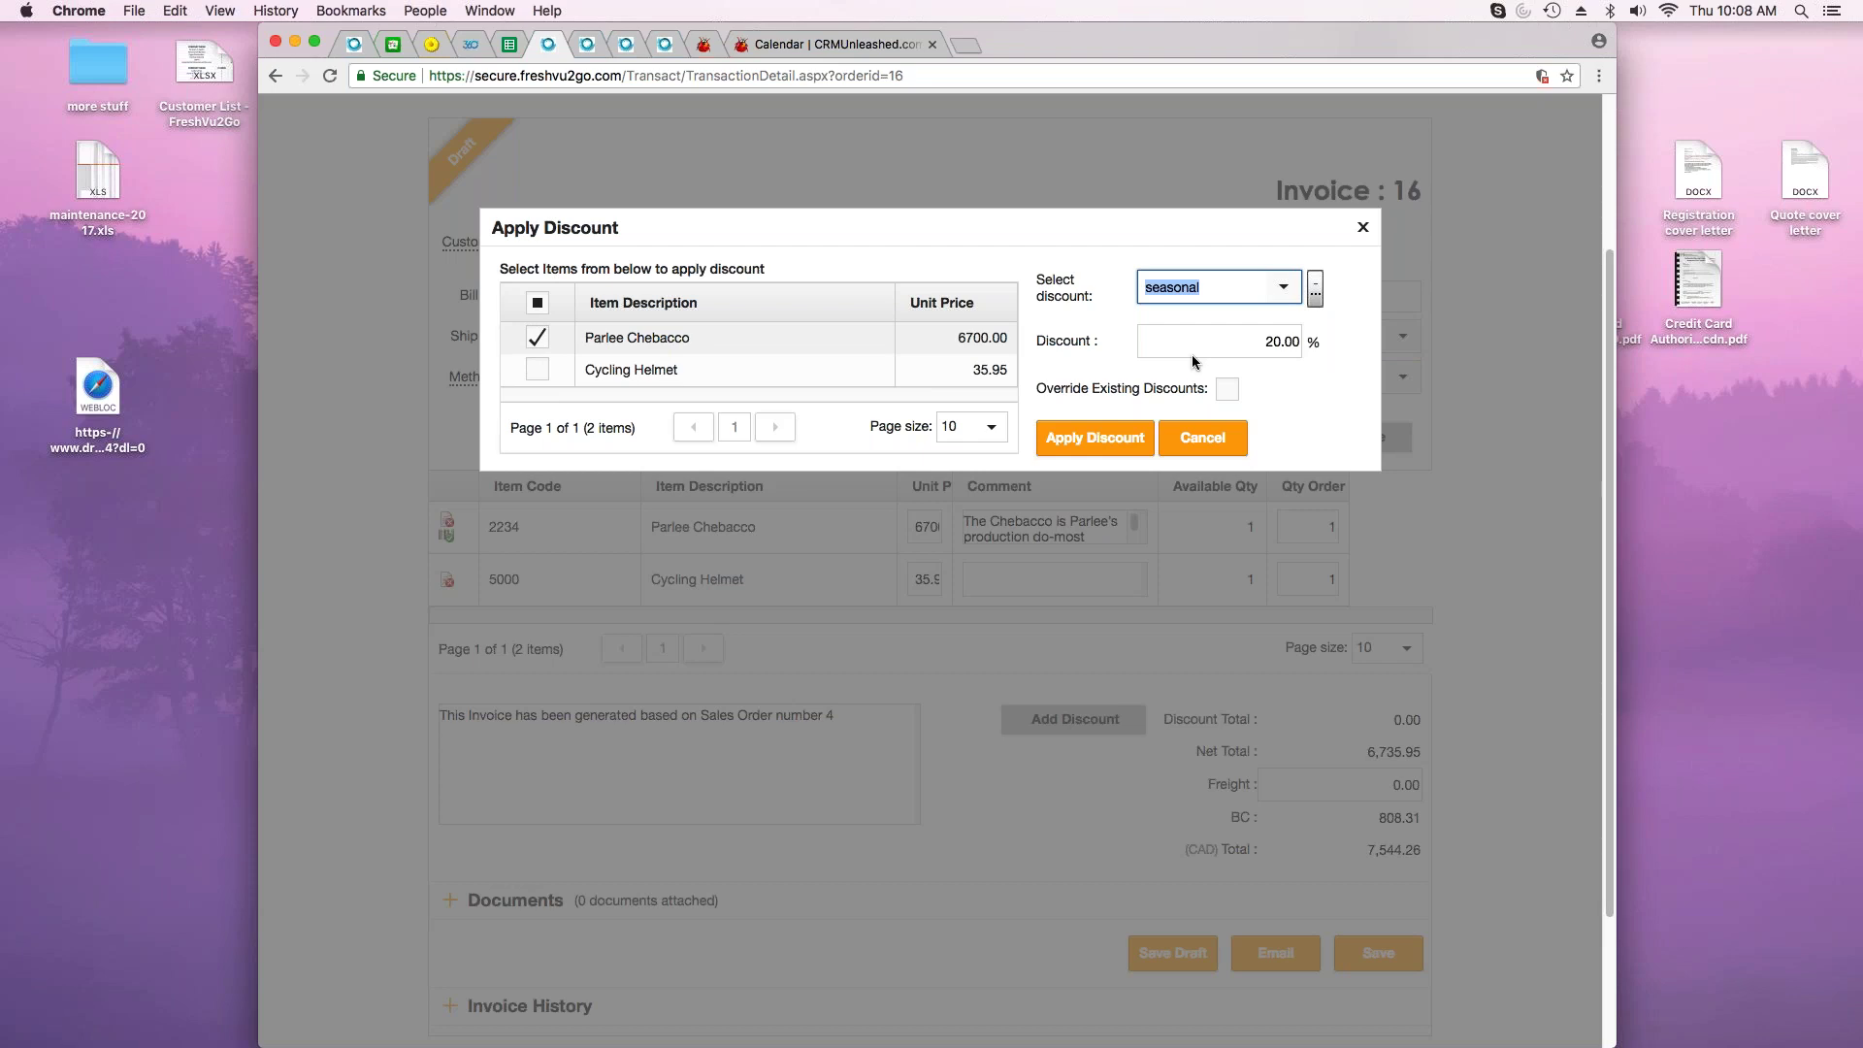
{"action": "left_click", "coordinate": [1107, 435]}
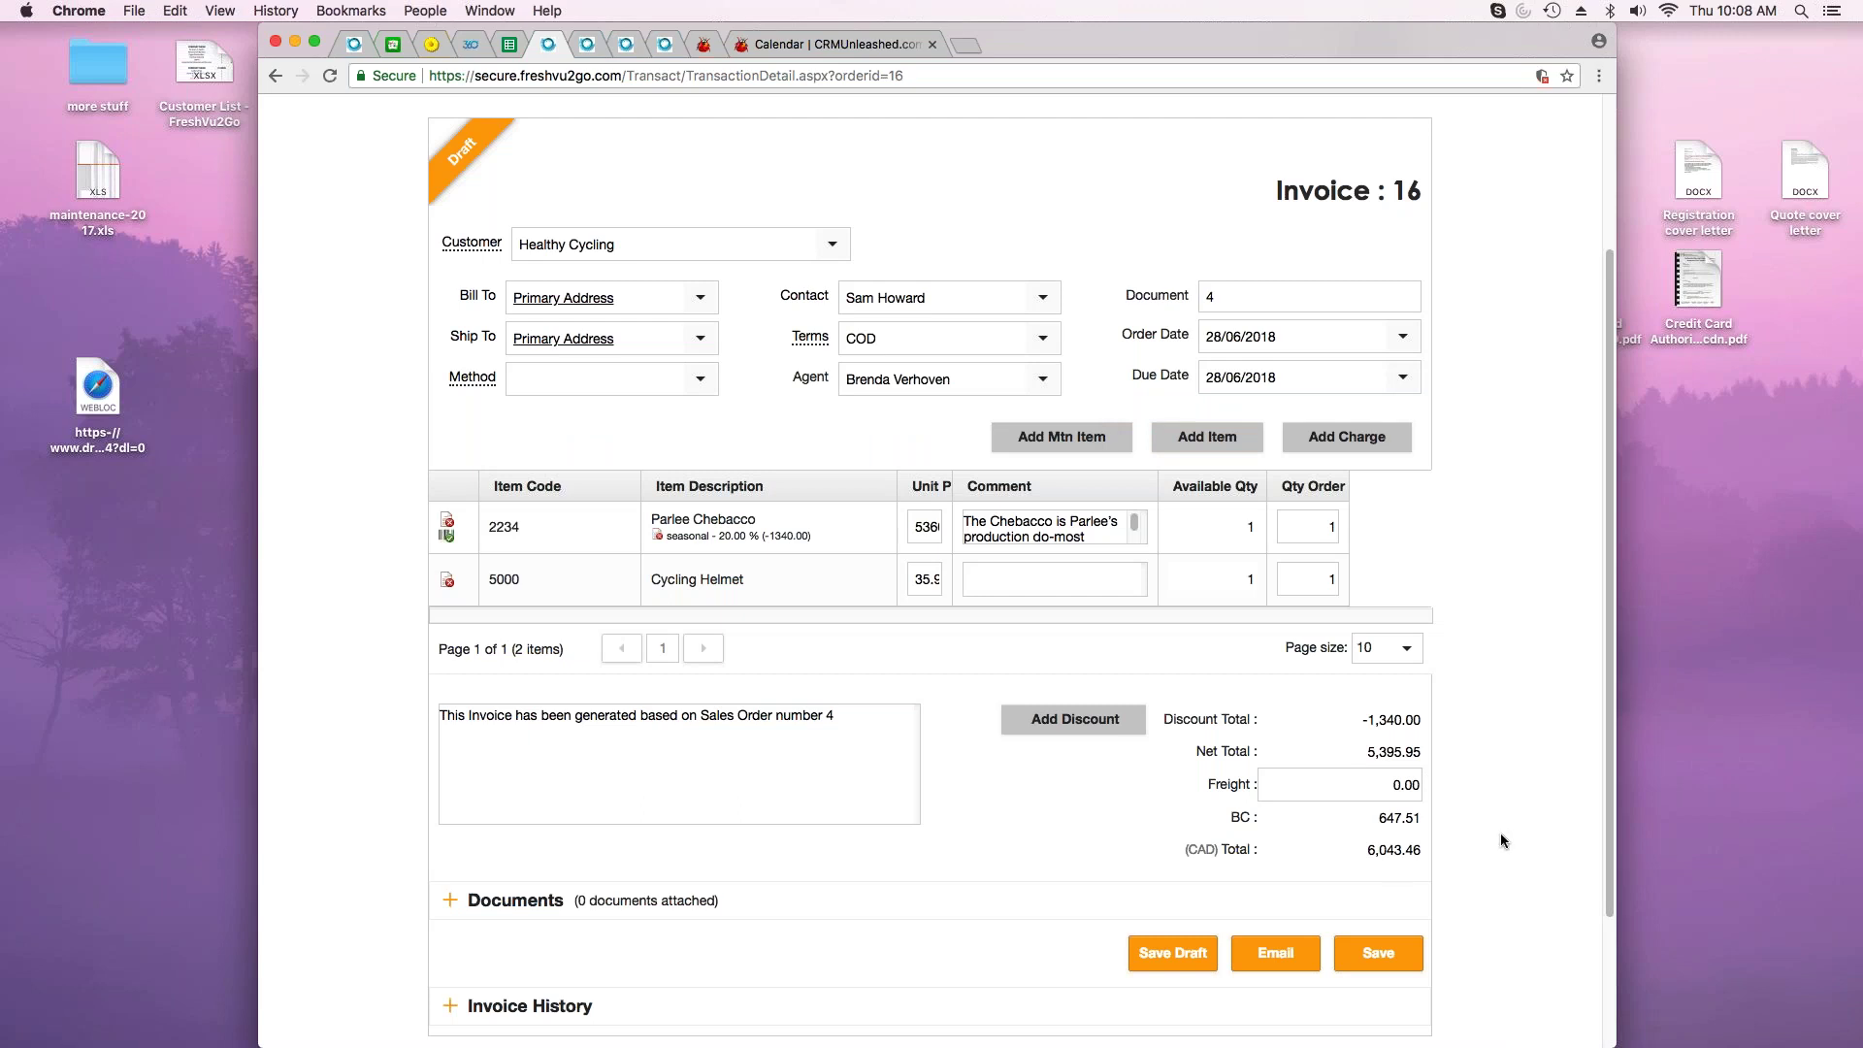
- Save the Healthy Cycling invoice and return to the invoice list in the Invoice Manager
{"action": "scroll", "coordinate": [1501, 841], "scroll_direction": "down", "scroll_amount": 3}
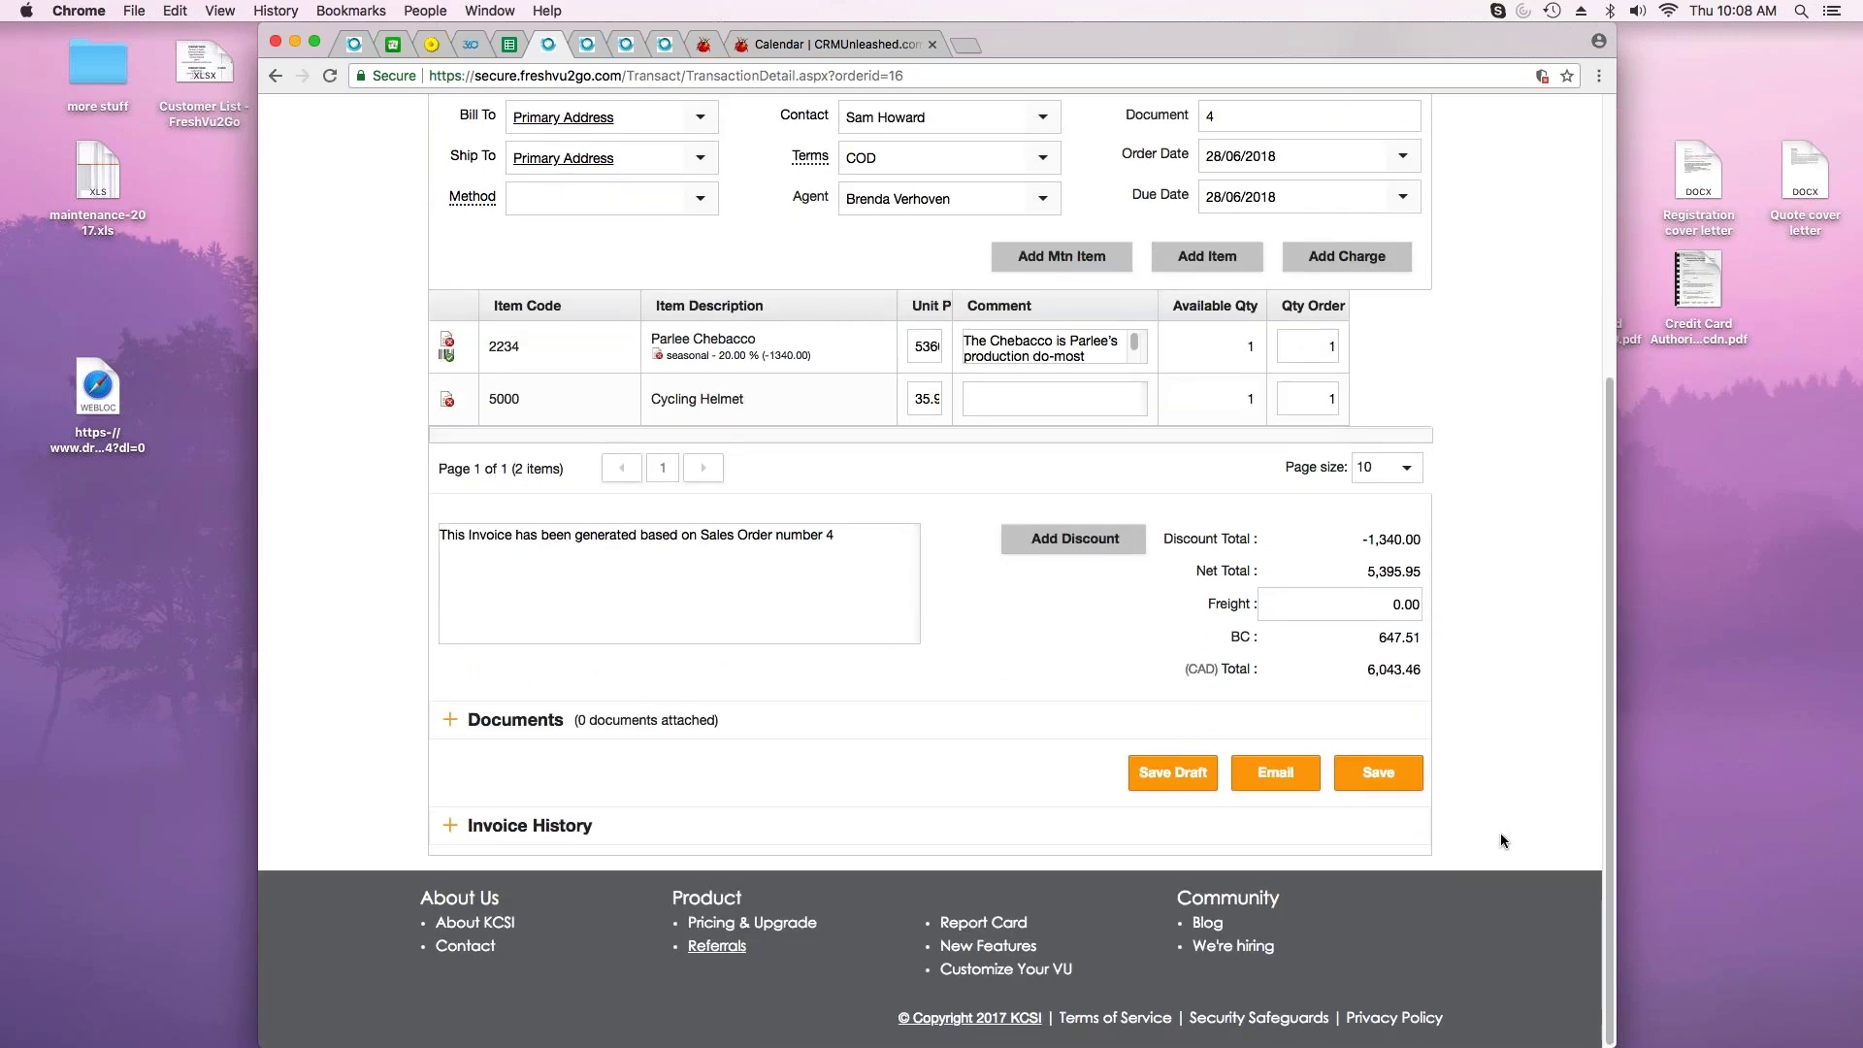
{"action": "left_click", "coordinate": [1377, 772]}
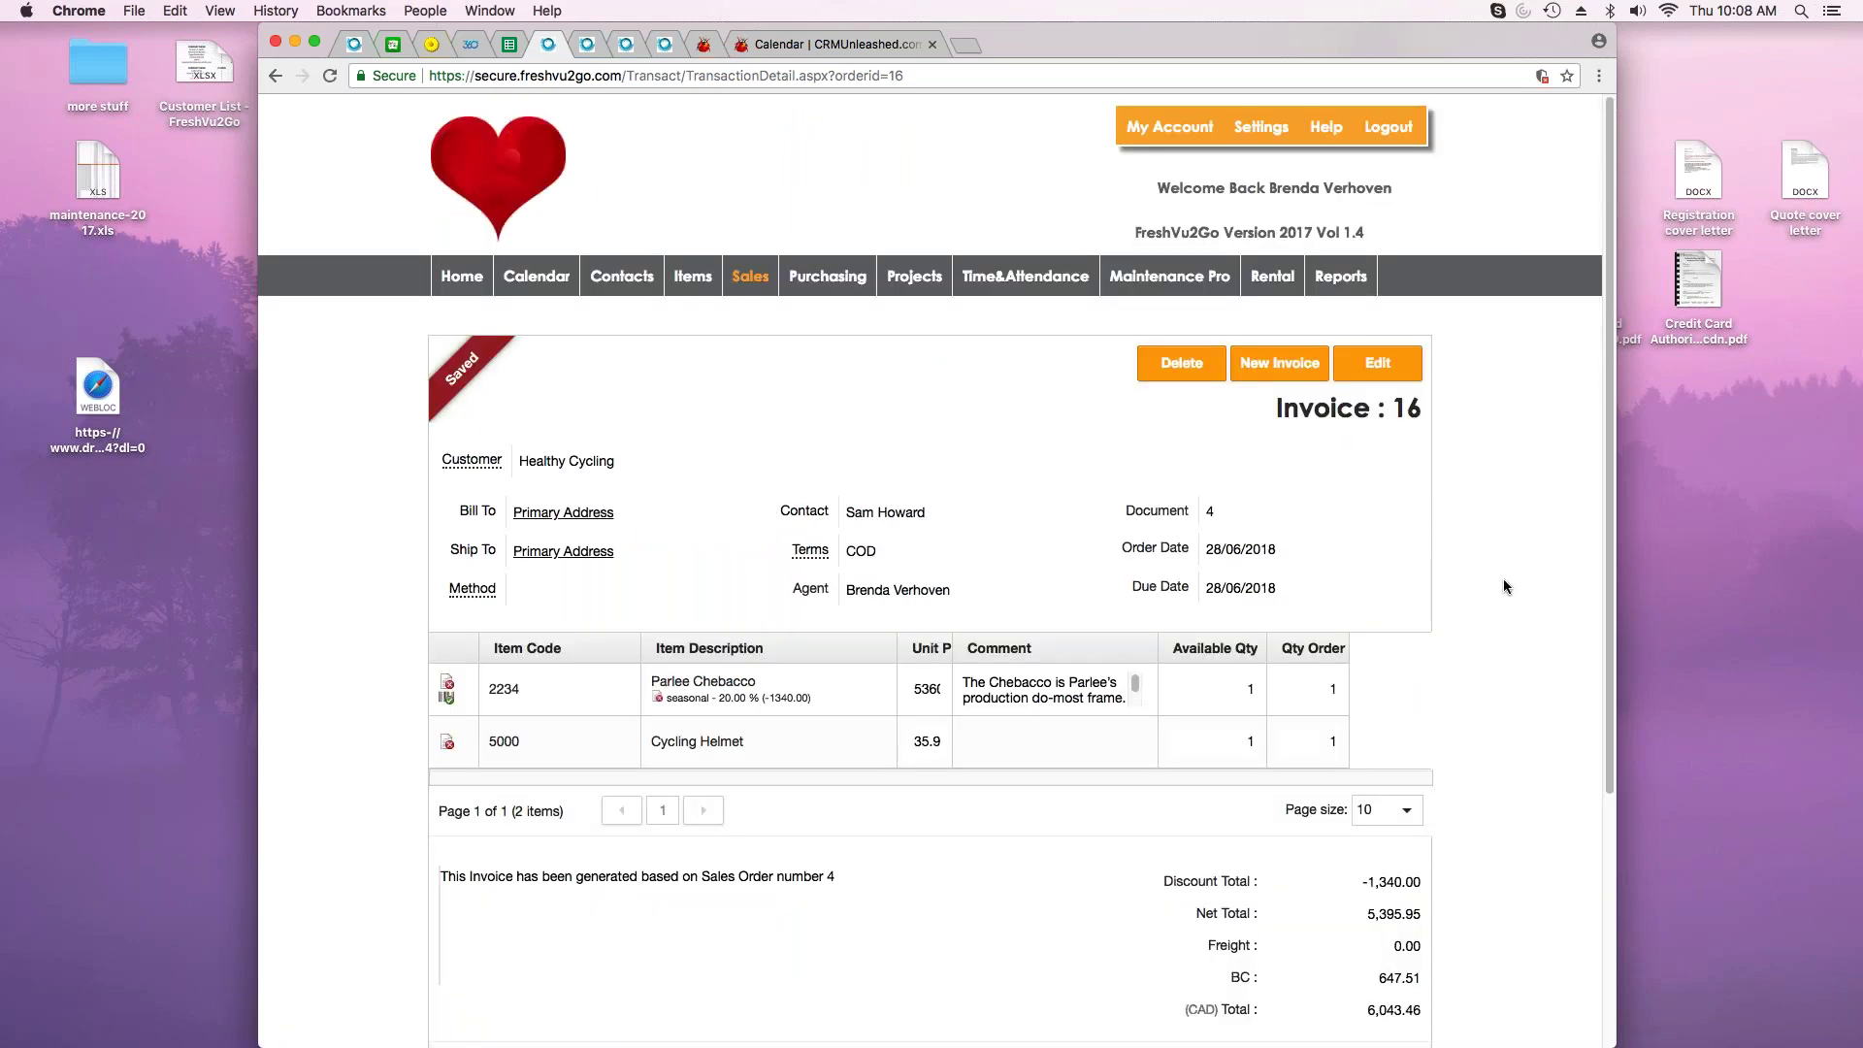
{"action": "mouse_move", "coordinate": [746, 278]}
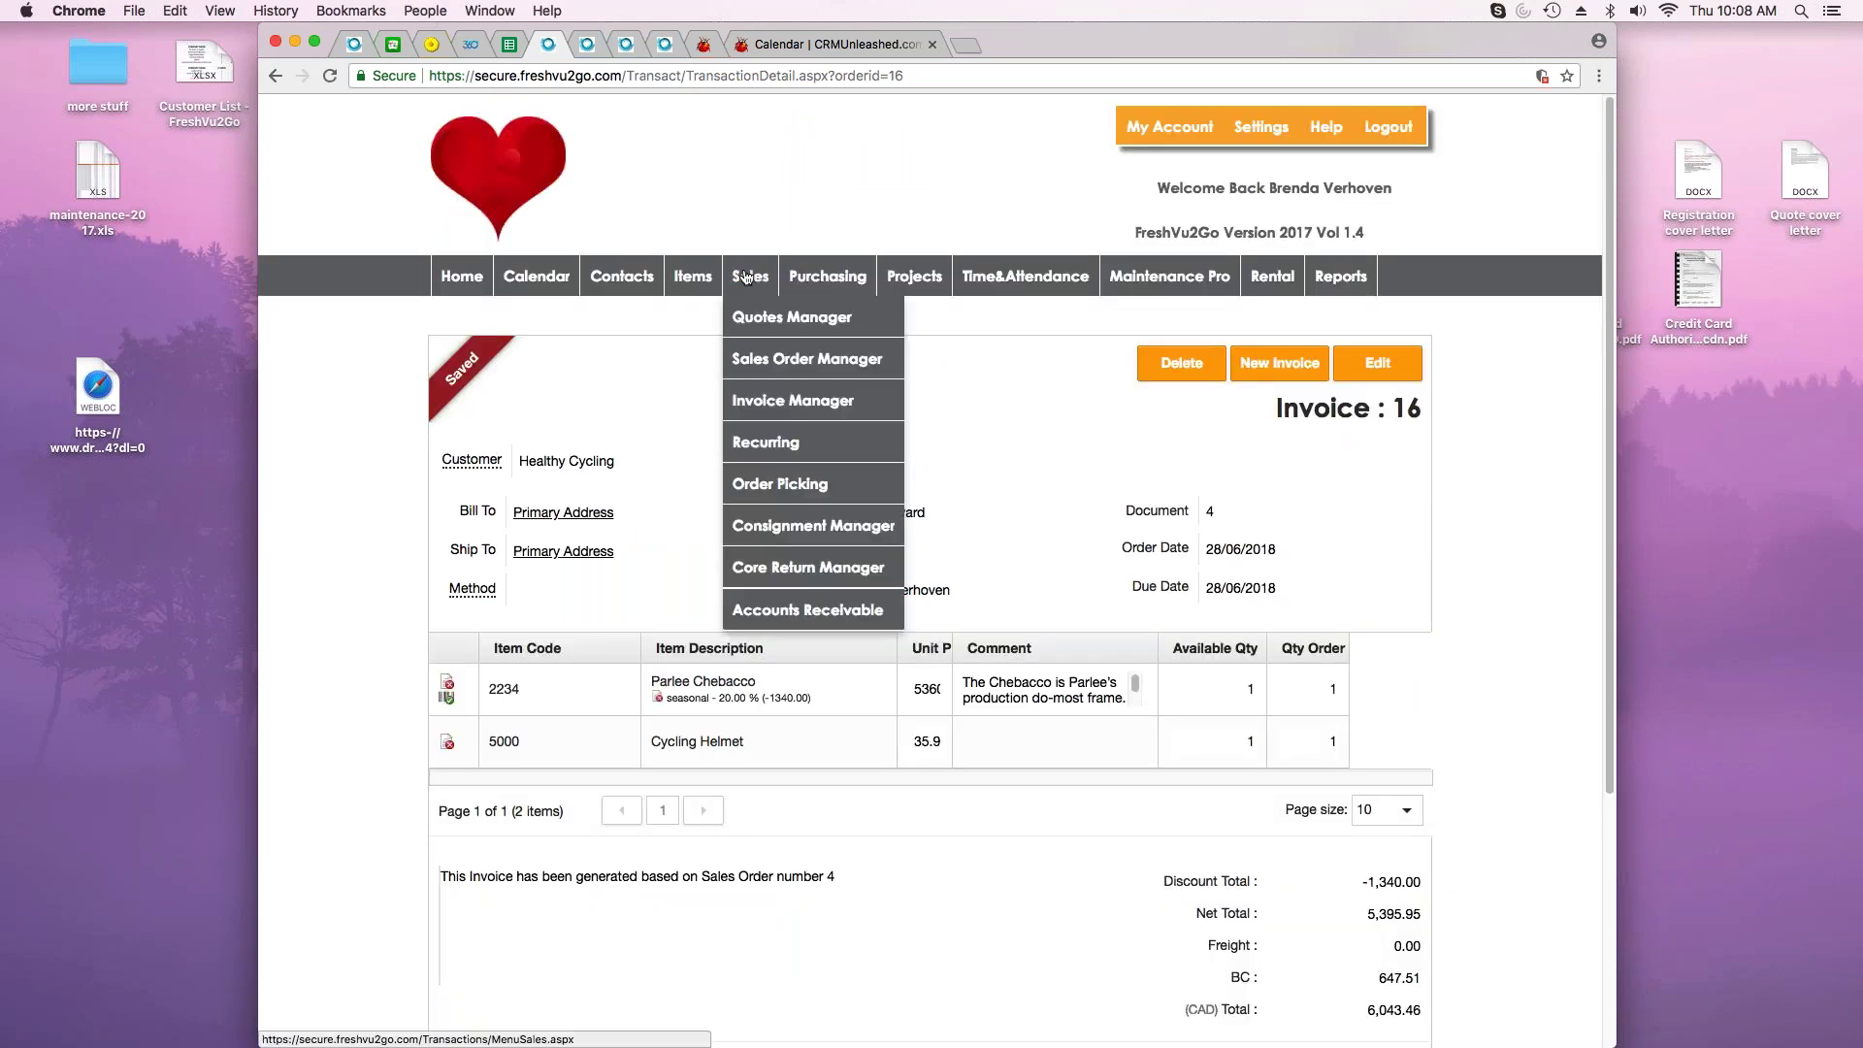
{"action": "left_click", "coordinate": [773, 406]}
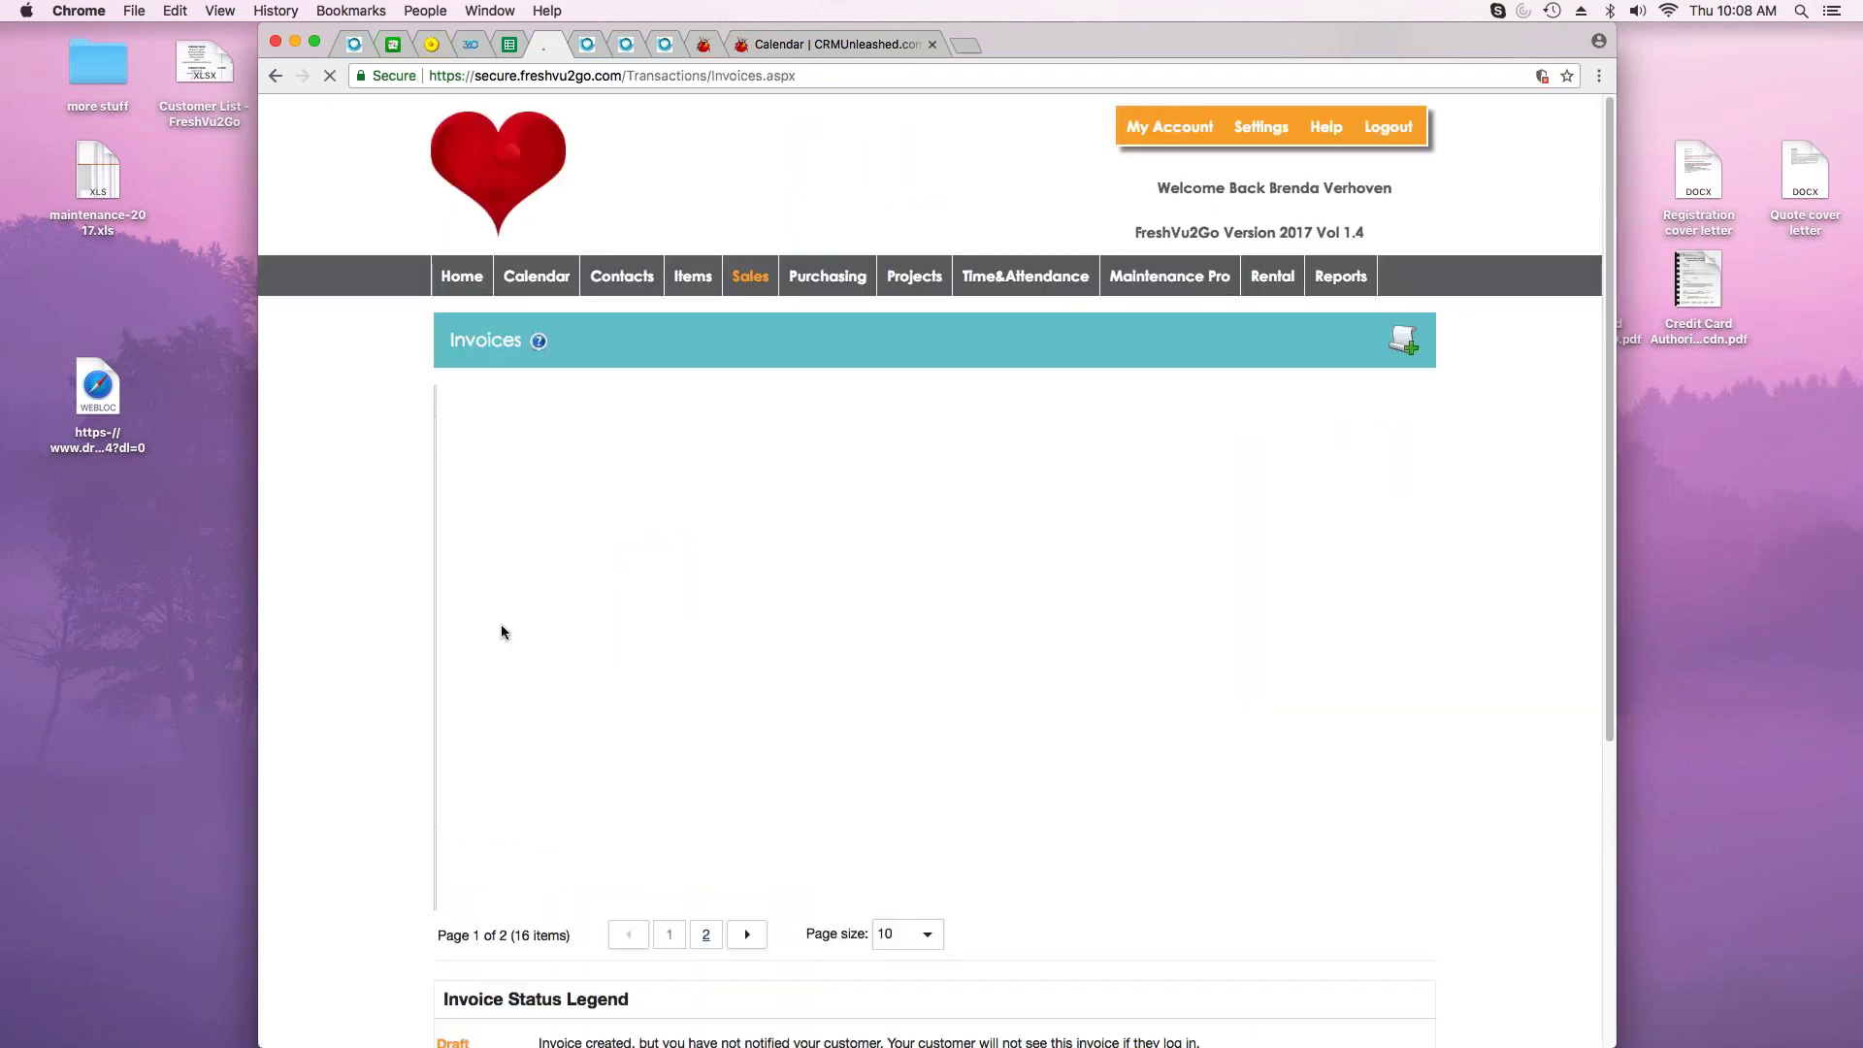